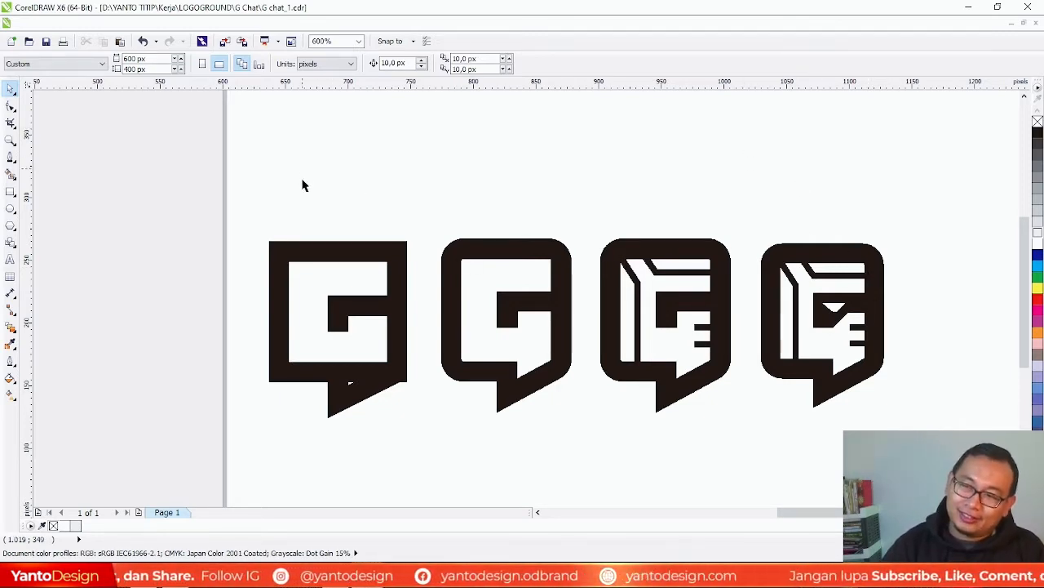
left_click_drag(253, 204, 411, 462)
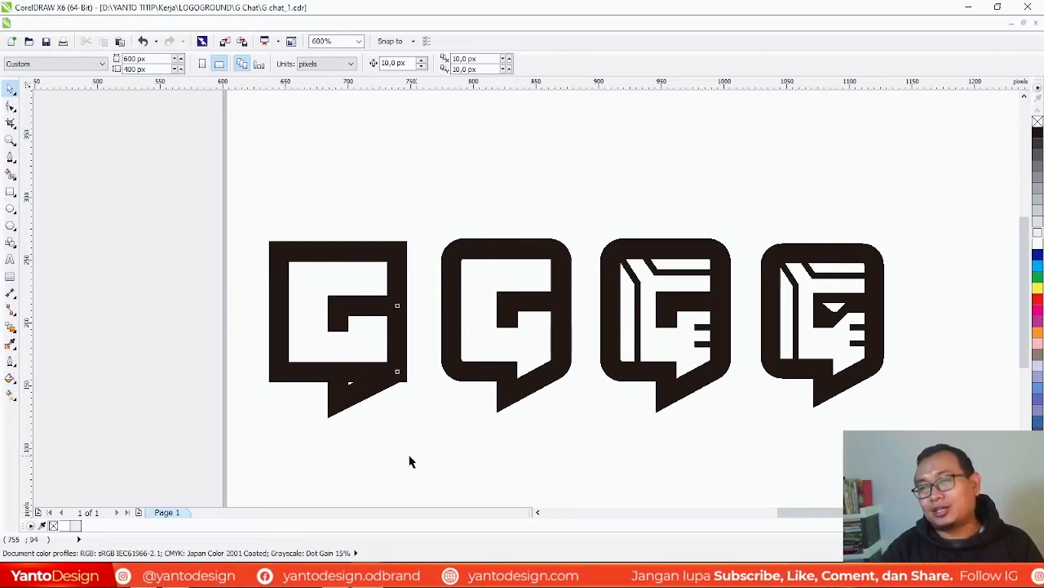
left_click(10, 157)
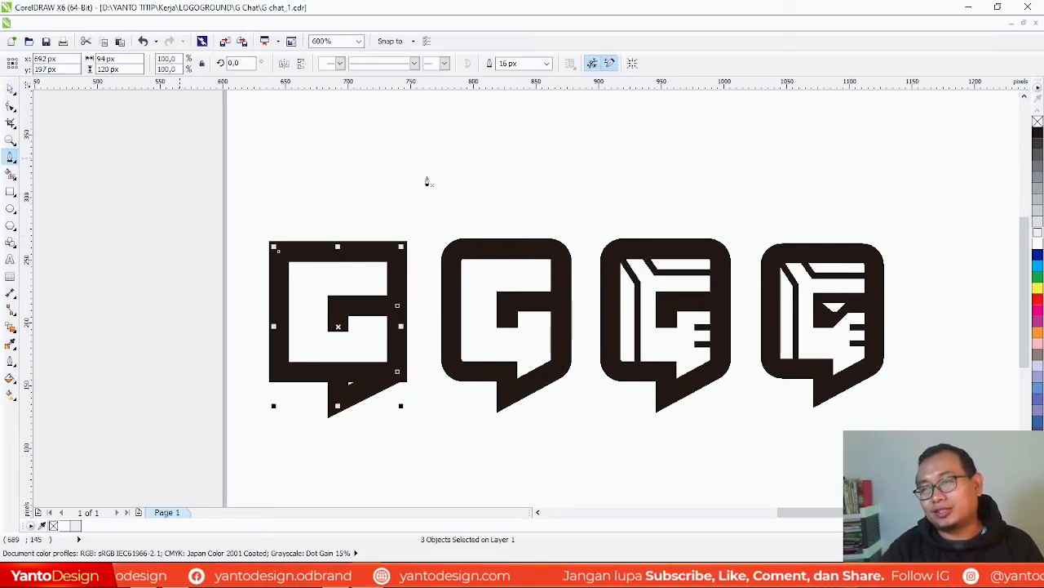
left_click(10, 88)
left_click(288, 211)
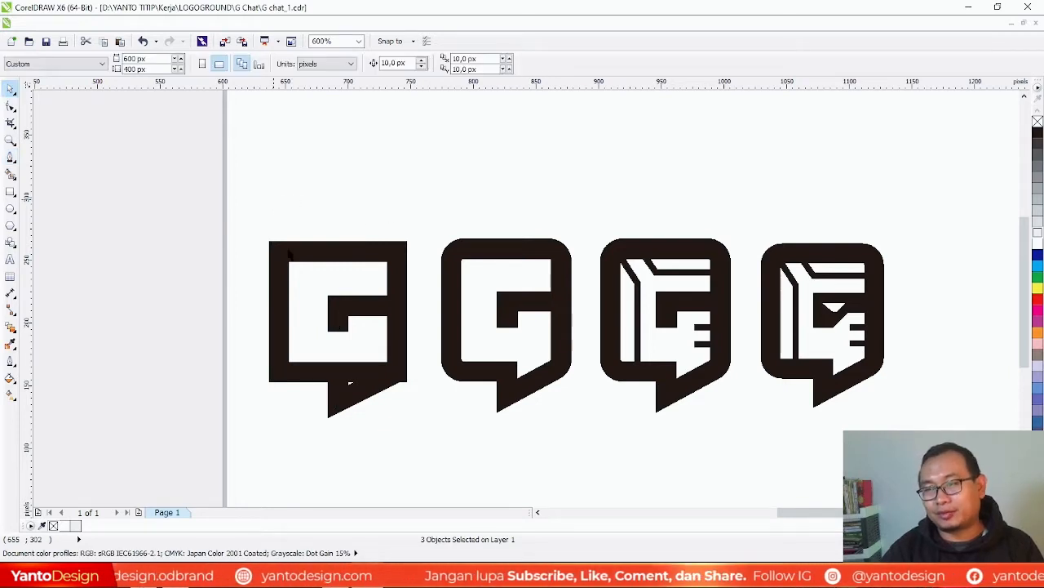
left_click(314, 258)
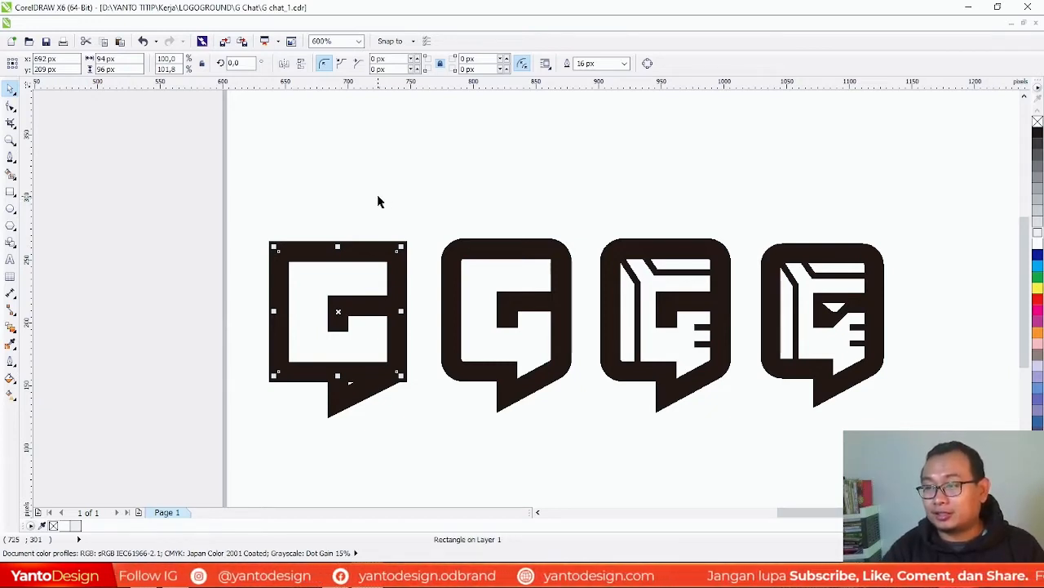
key("F10")
left_click_drag(234, 185, 435, 473)
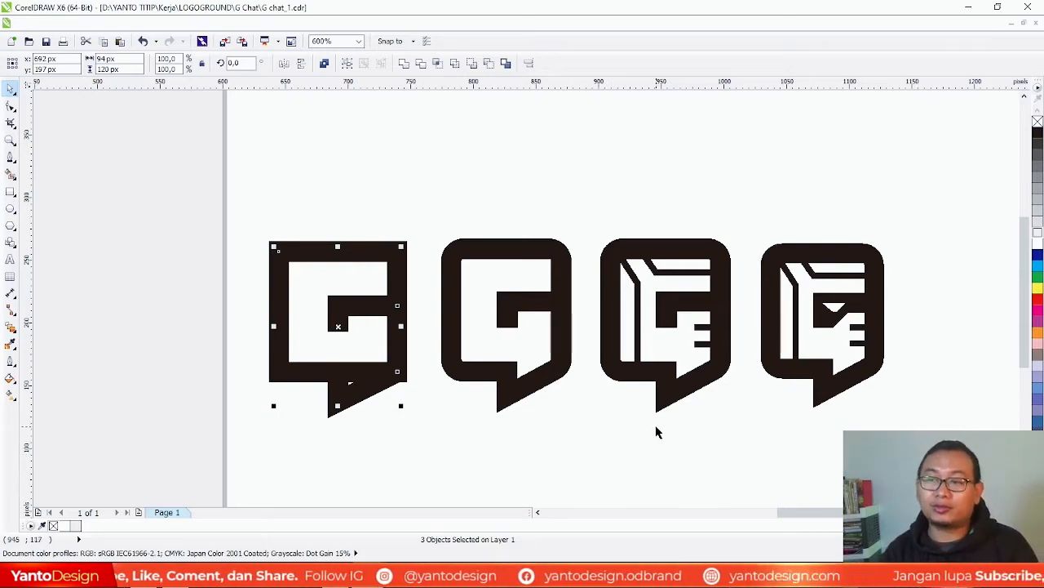
left_click(401, 445)
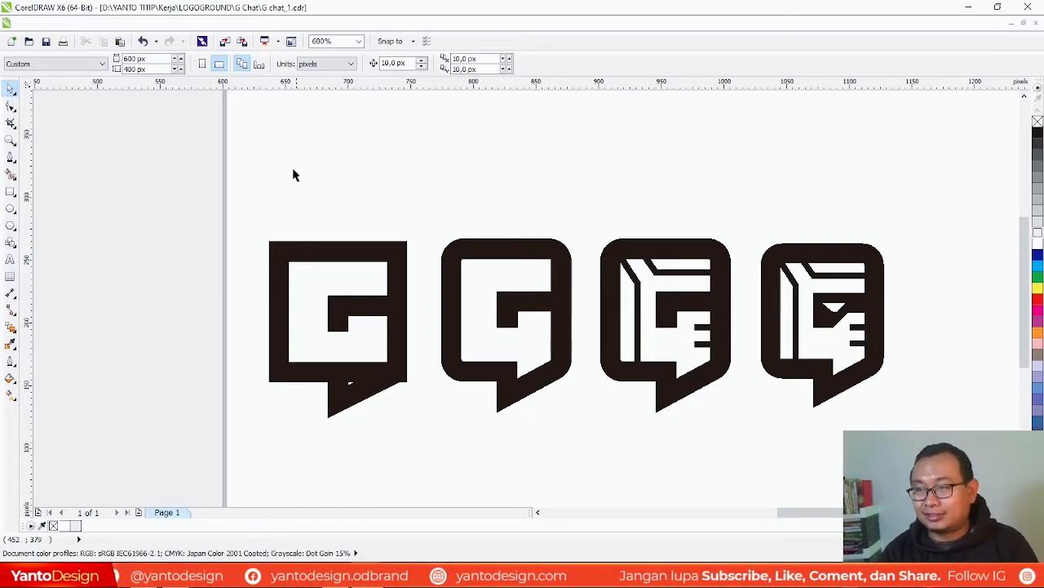
left_click(294, 259)
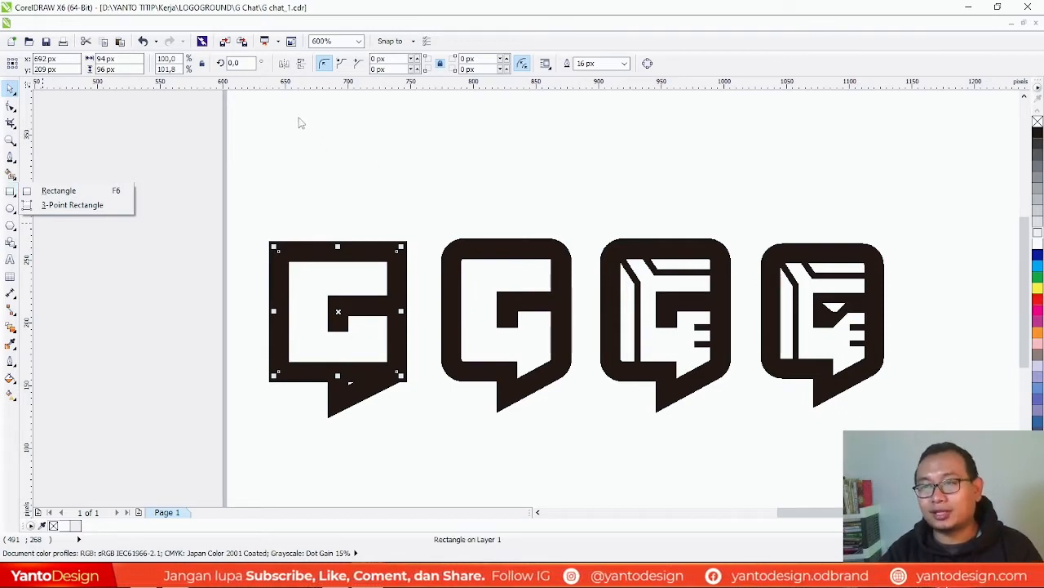
Draw a square about 96 by 96 px above the first G logo and shift it slightly to line up with the logo
left_click(12, 193)
left_click(625, 67)
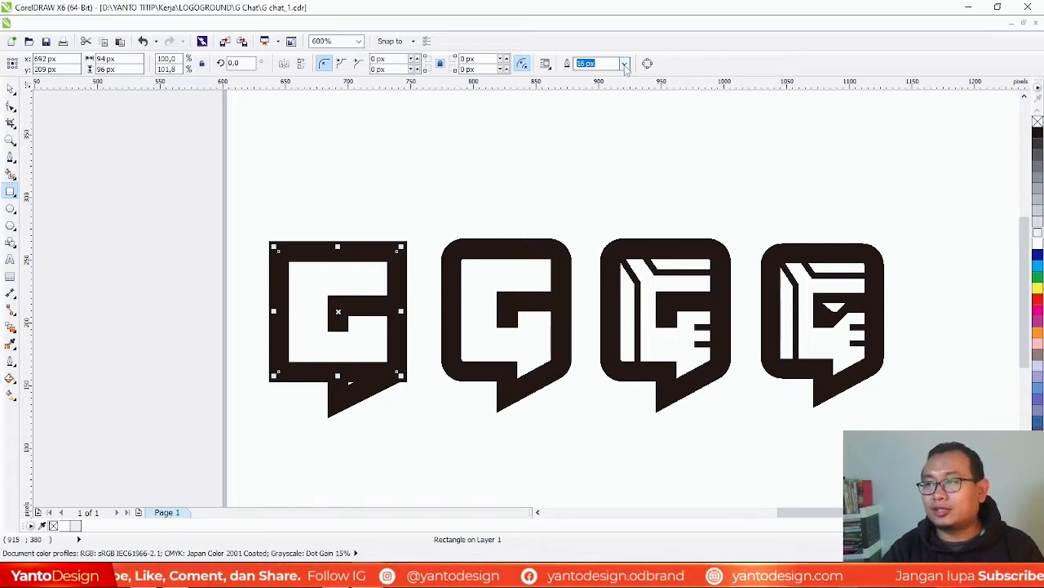
left_click(611, 153)
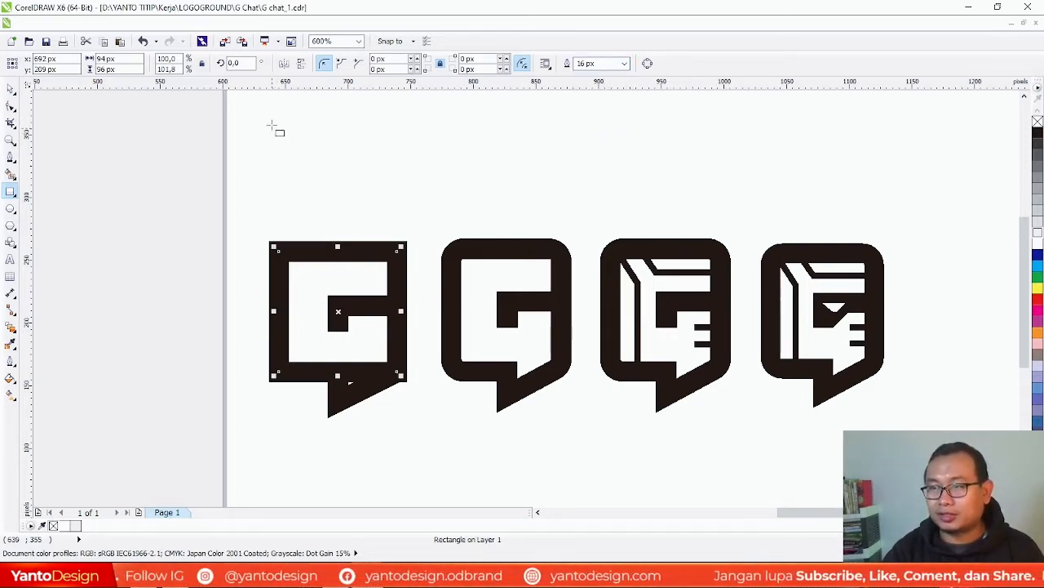
mouse_move(275, 102)
left_mouse_down()
mouse_move(395, 234)
mouse_move(420, 219)
mouse_move(396, 217)
mouse_move(395, 204)
left_mouse_up()
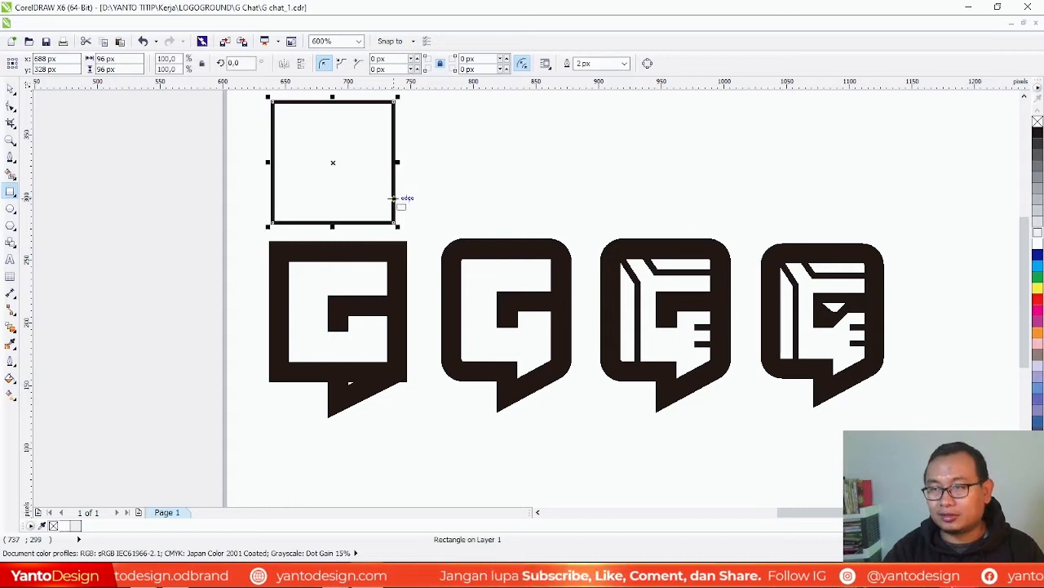
left_click(11, 88)
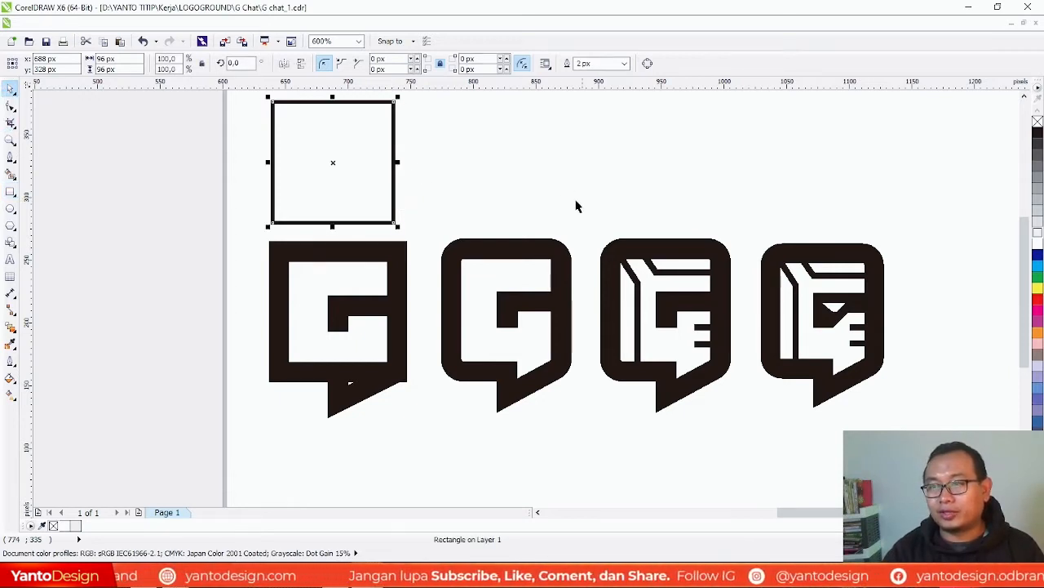
left_click_drag(395, 115, 400, 112)
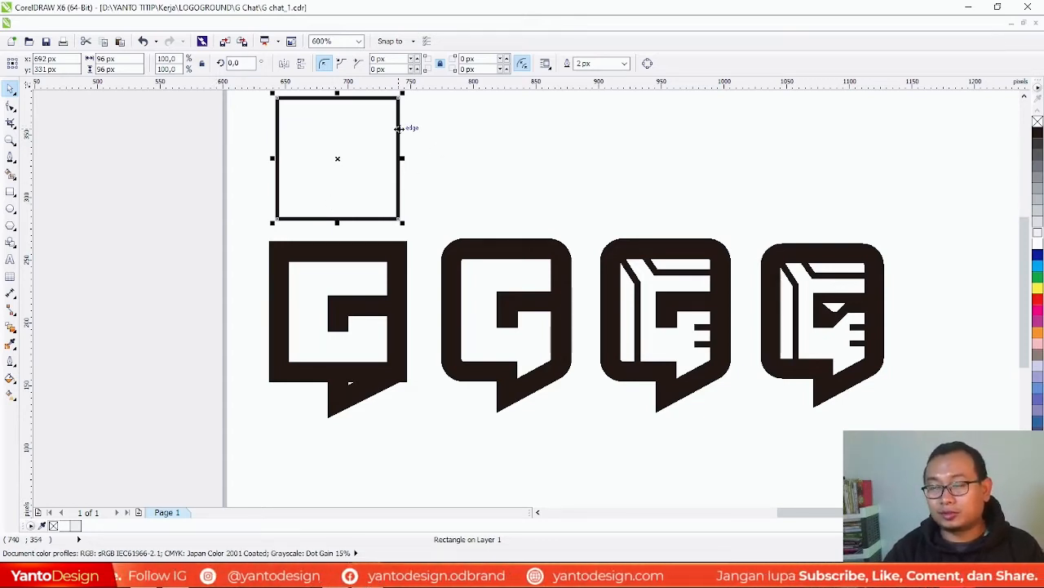
Set the new square's outline width to 16 px
scroll(522, 174, "up", 2)
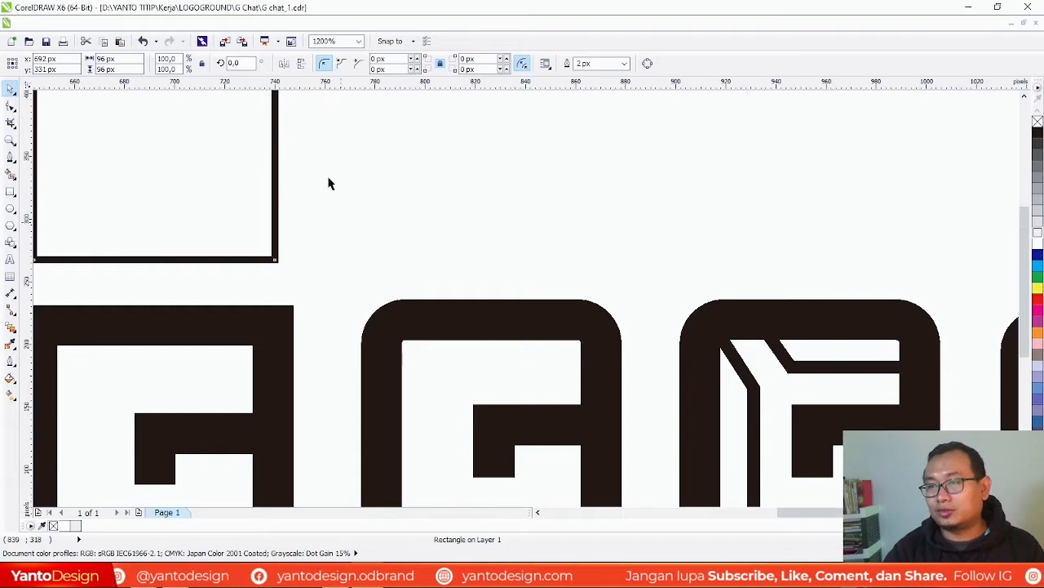
scroll(280, 140, "down", 2)
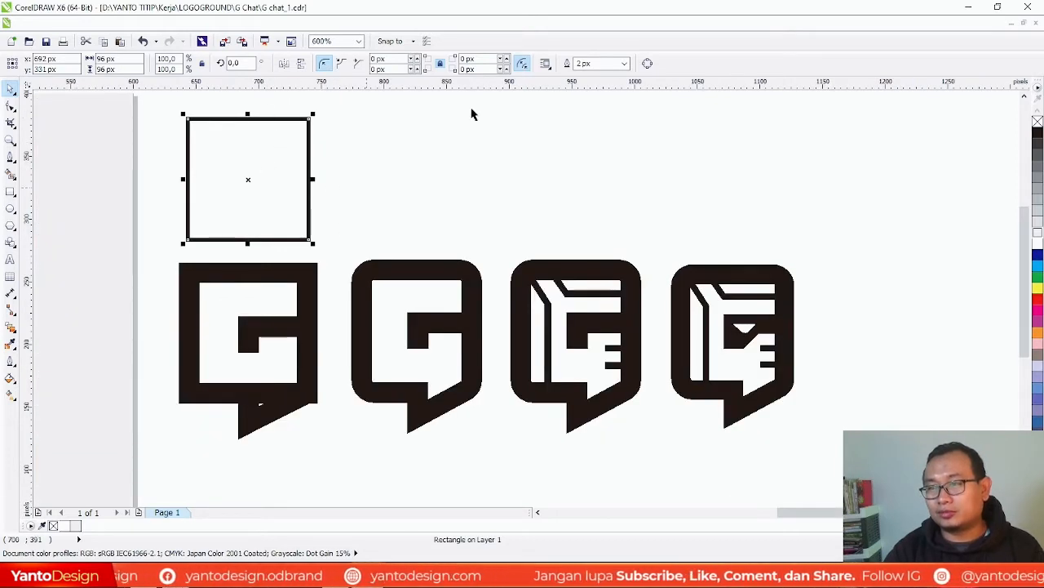
left_click(624, 64)
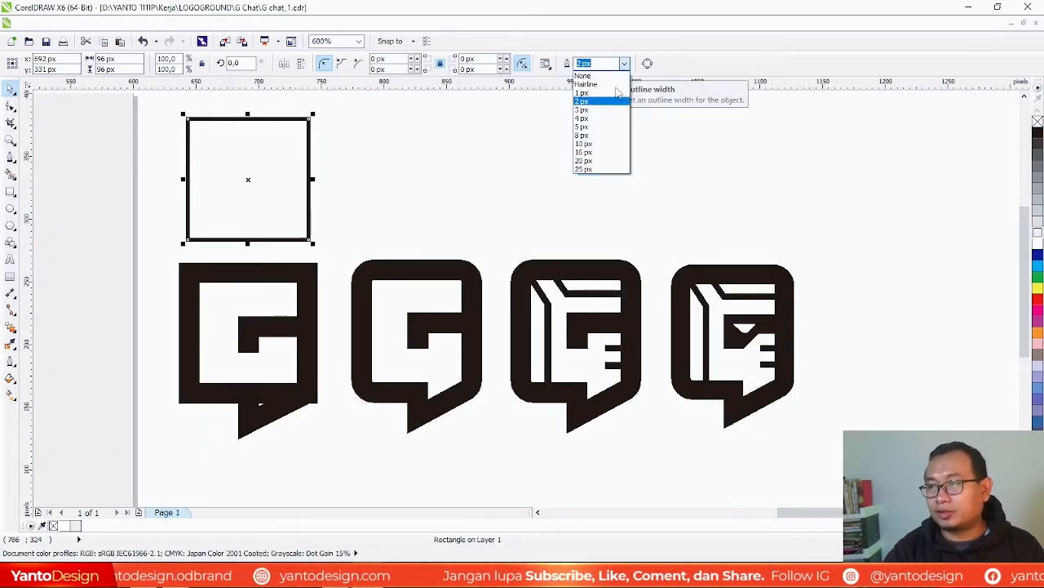
left_click(583, 162)
left_click(454, 173)
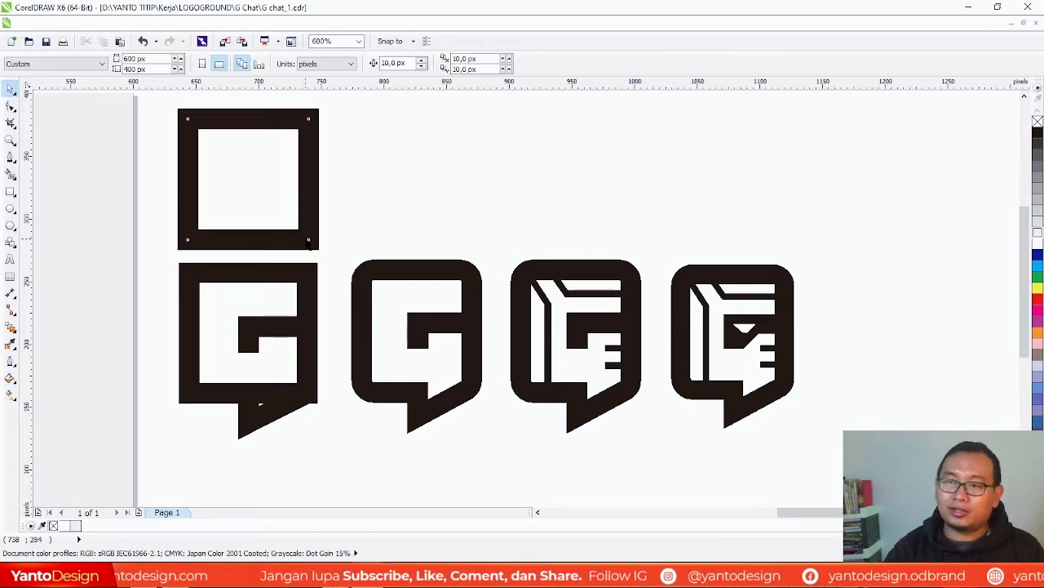
left_click(315, 237)
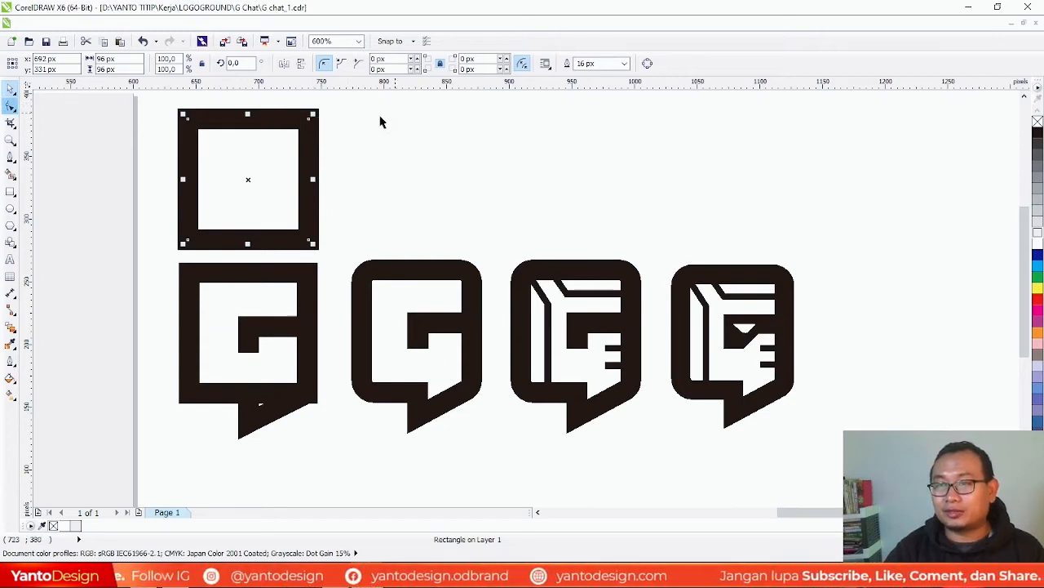
left_click_drag(311, 117, 323, 136)
key("ctrl+z")
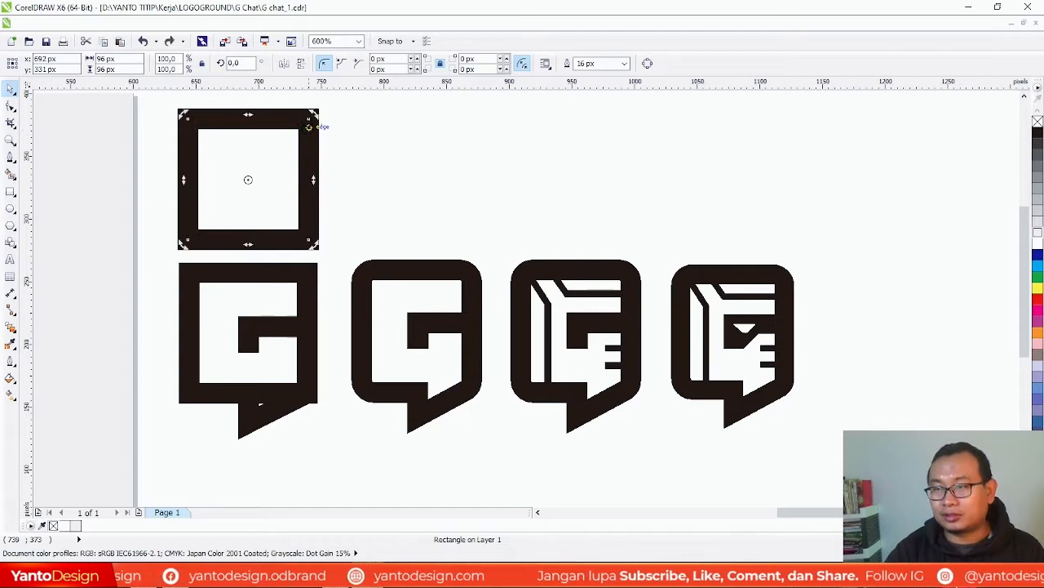
left_click(308, 119)
left_click(309, 119)
left_click_drag(308, 119, 301, 128)
key("ctrl+z")
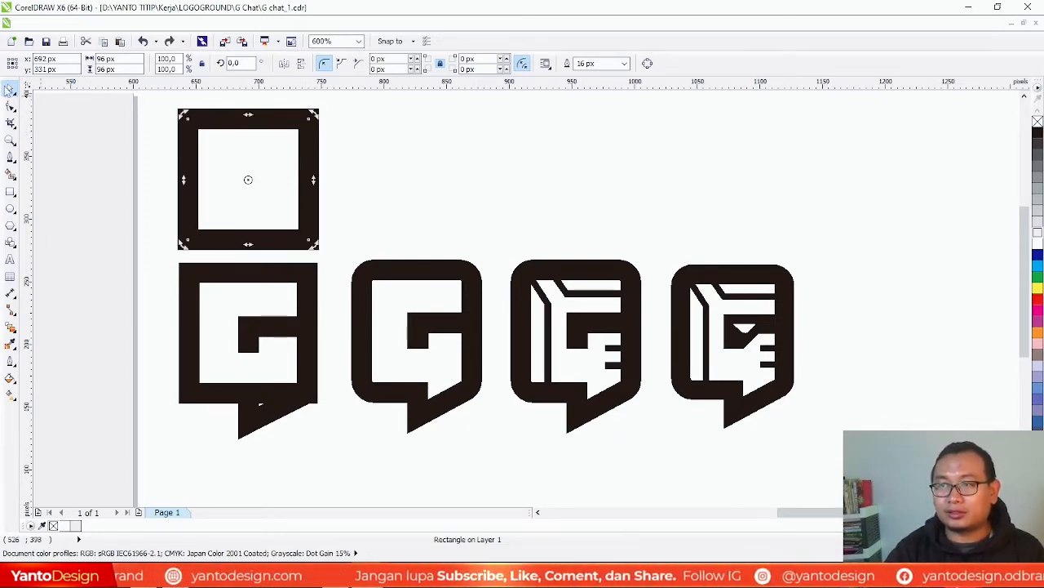
Try rounding the upper square's corners freehand to about 9 px with the Shape tool, and undo the rounding
left_click(11, 106)
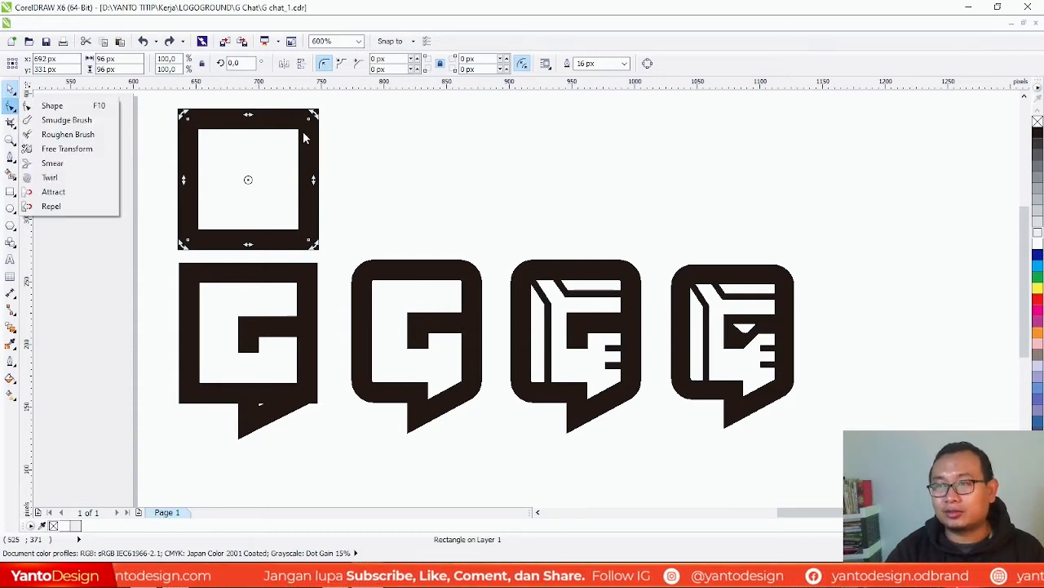
left_click(62, 106)
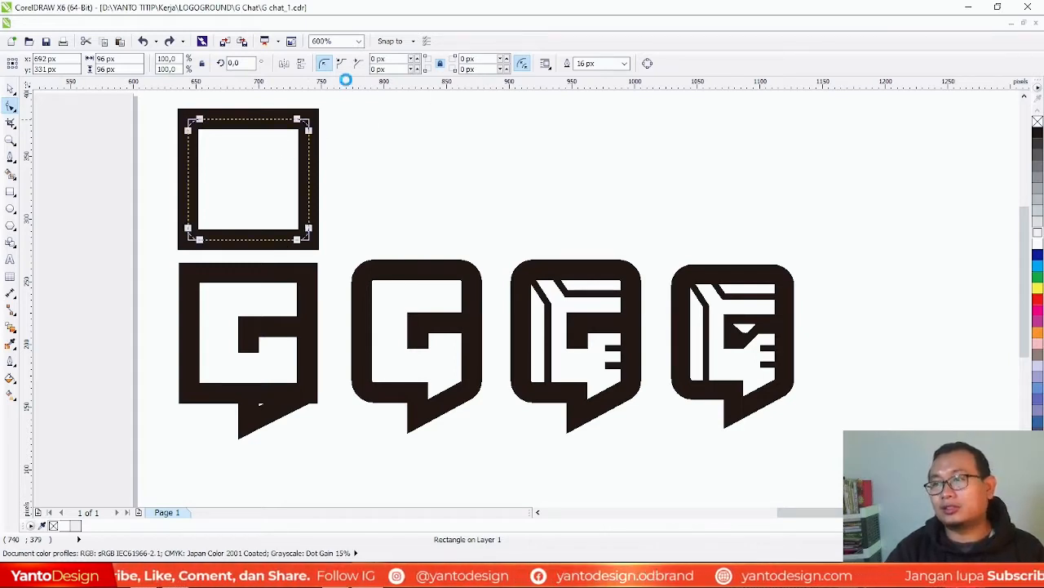
left_click_drag(190, 122, 205, 128)
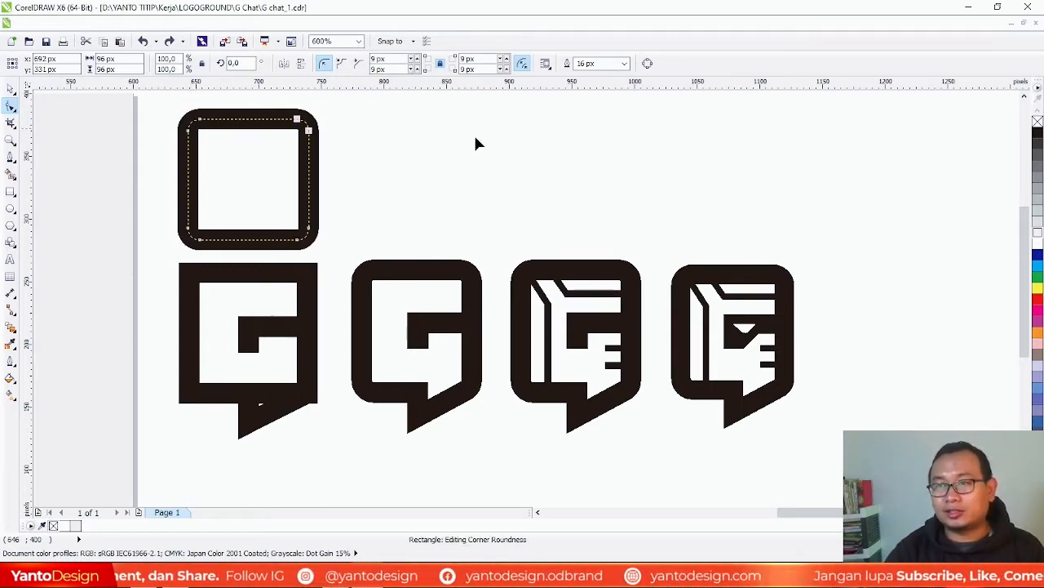
key("ctrl+z")
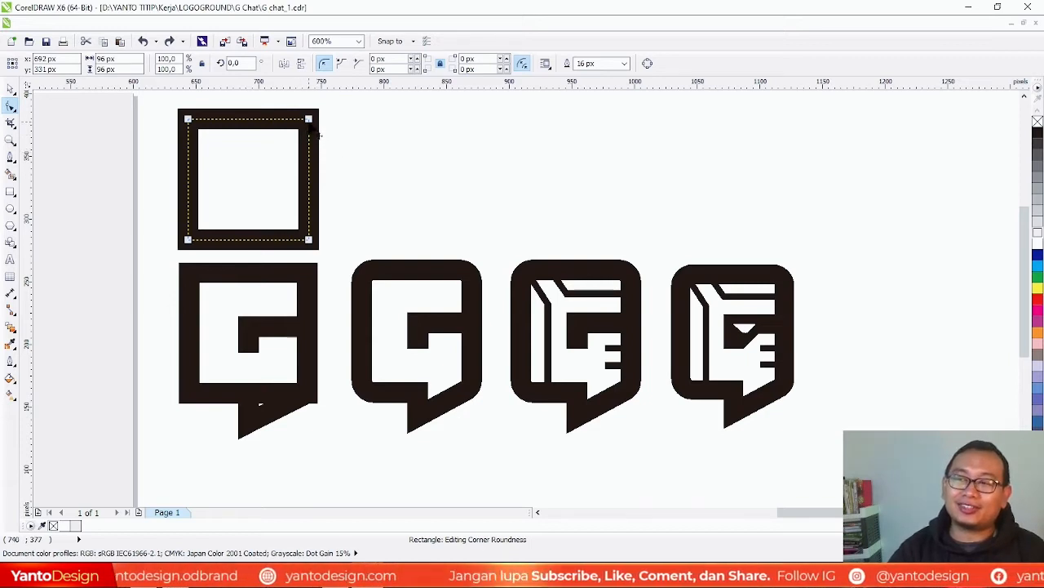
left_click_drag(308, 119, 308, 137)
key("ctrl+z")
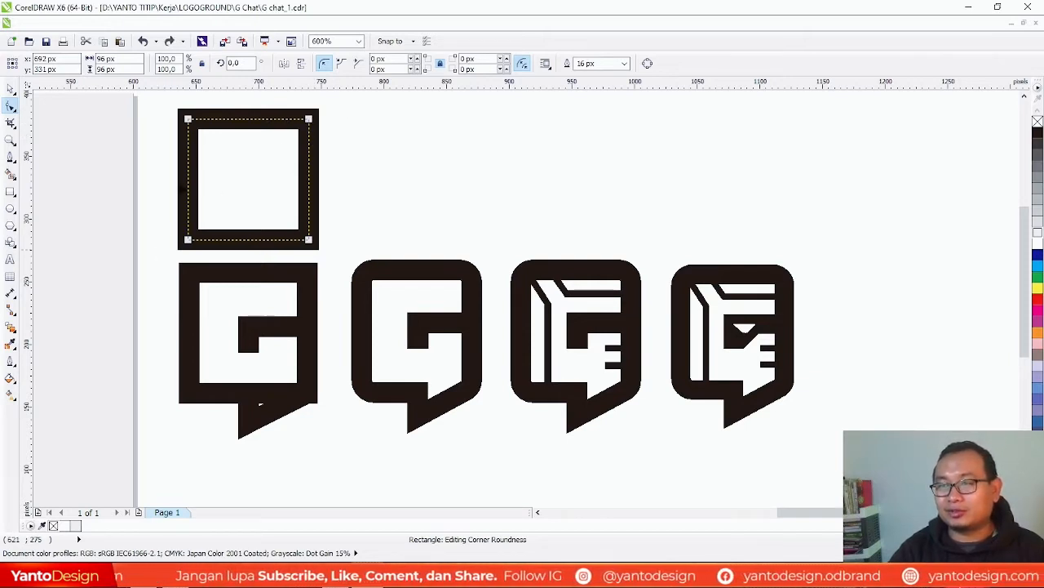
Try a stronger freehand rounding of about 17 px on the upper square's corners, and undo it
left_click_drag(190, 120, 397, 143)
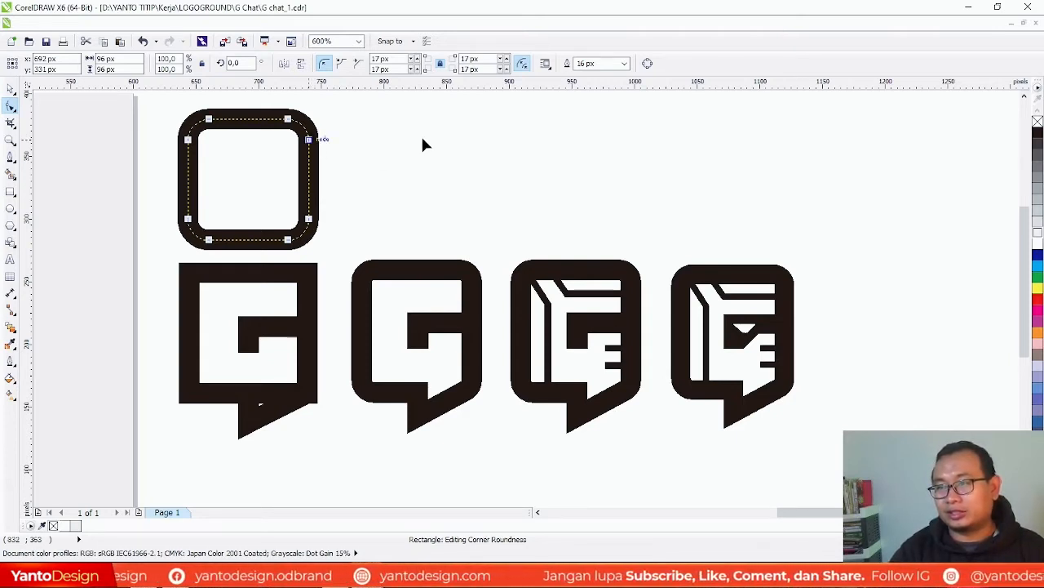
left_click_drag(308, 139, 387, 143)
key("ctrl+z")
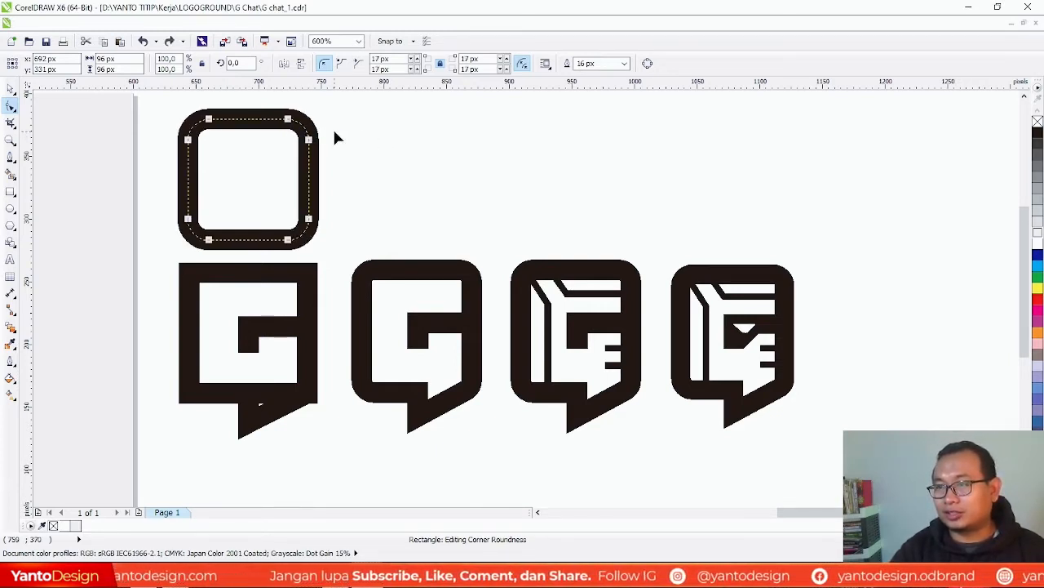
key("ctrl+z")
key("ctrl+z")
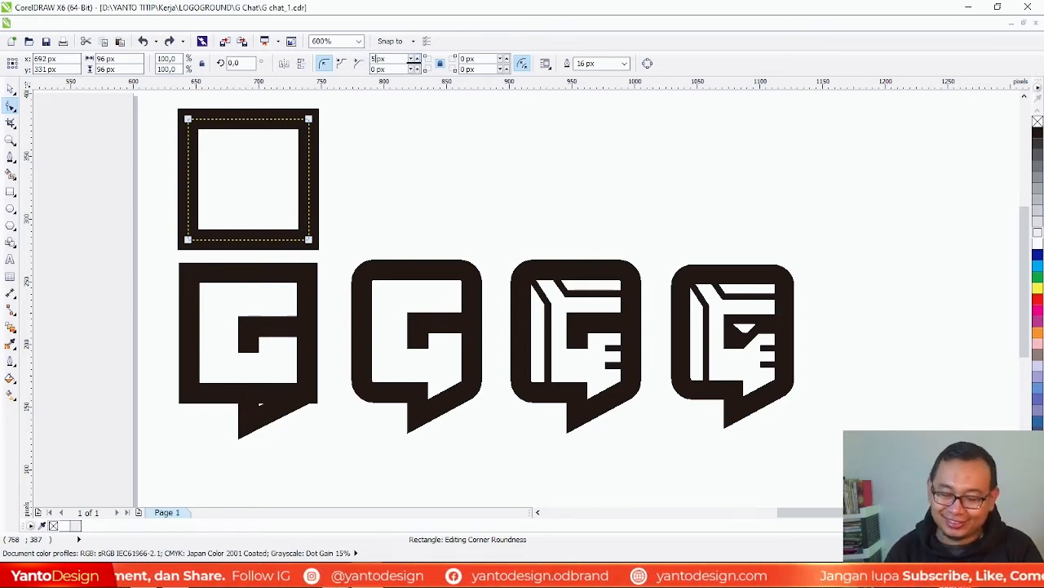
Round all corners of the upper square by exact radius, trying 5 px and 7 px and settling on 8 px
key("Return")
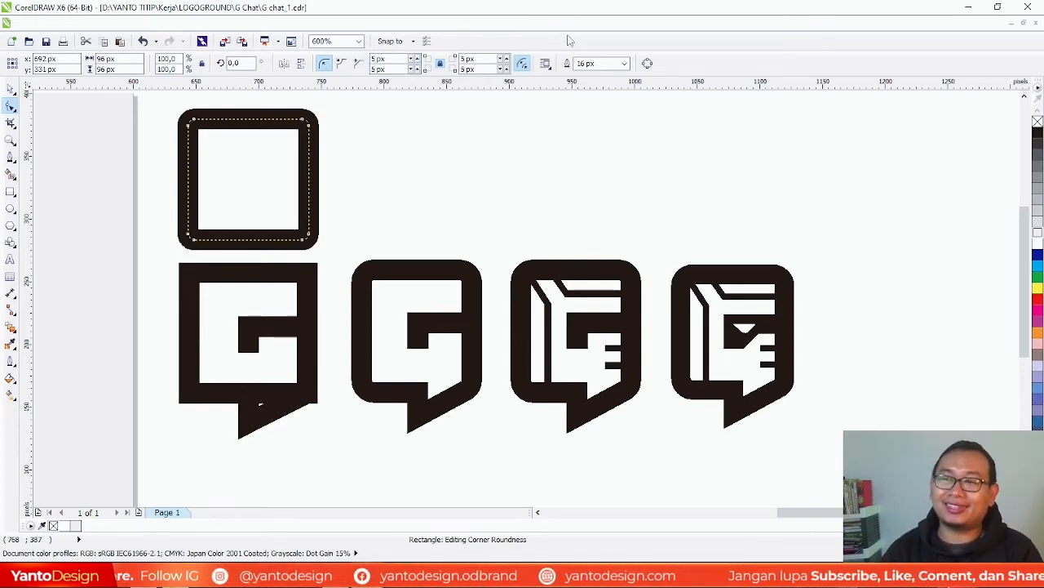
left_click(376, 69)
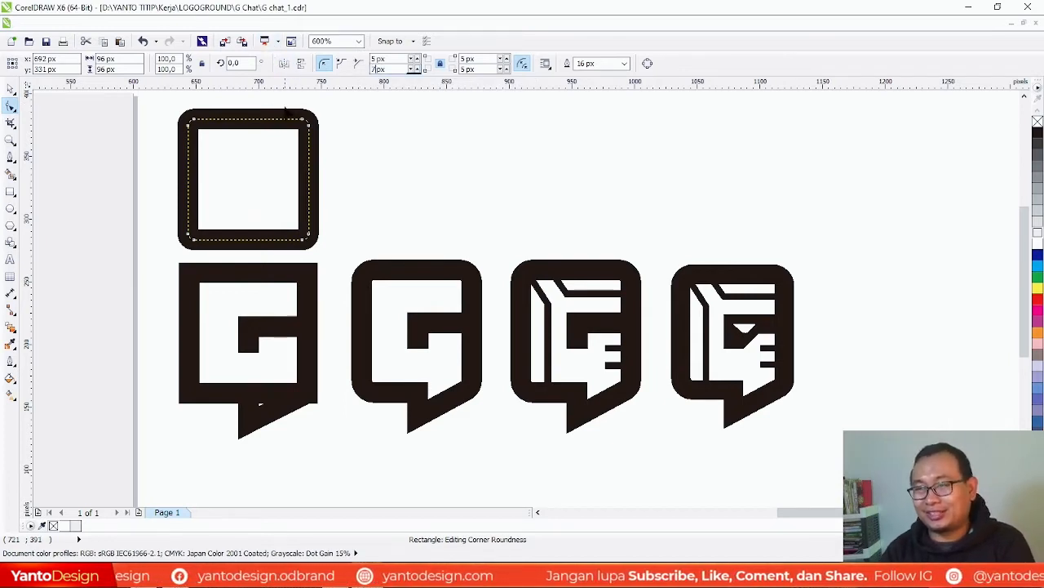
type("7")
key("Return")
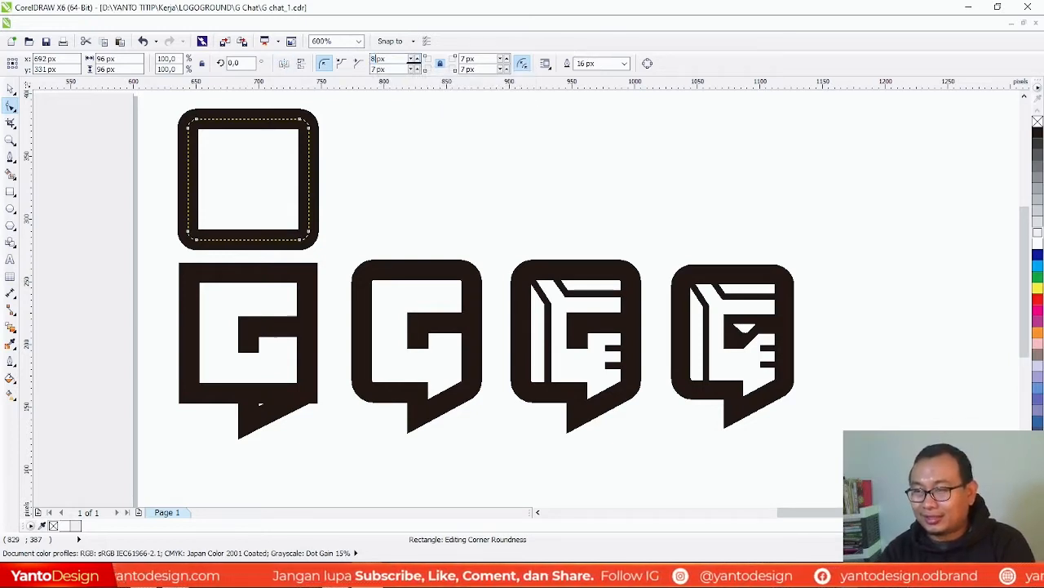
key("Return")
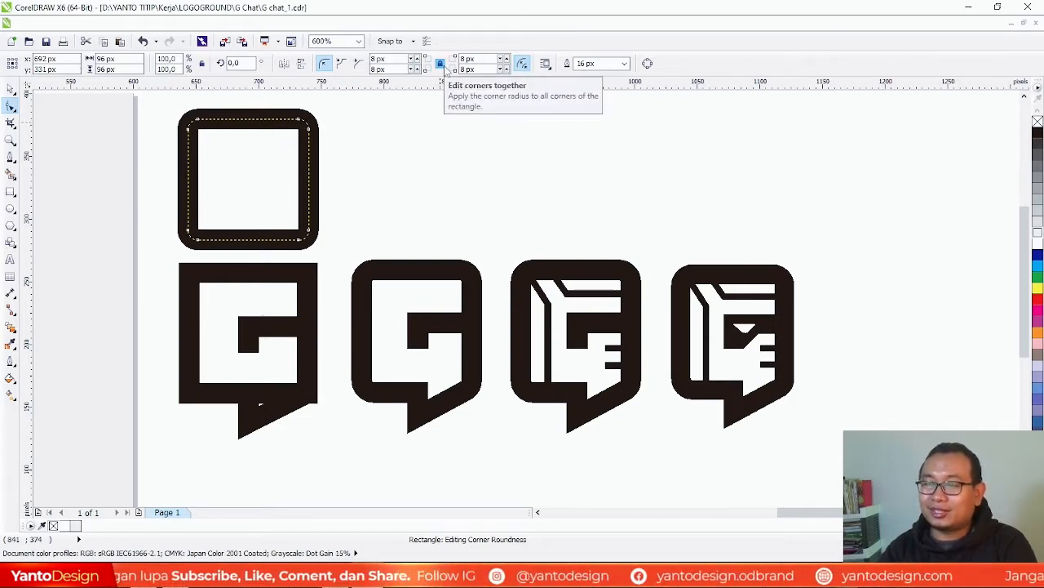
left_click(440, 65)
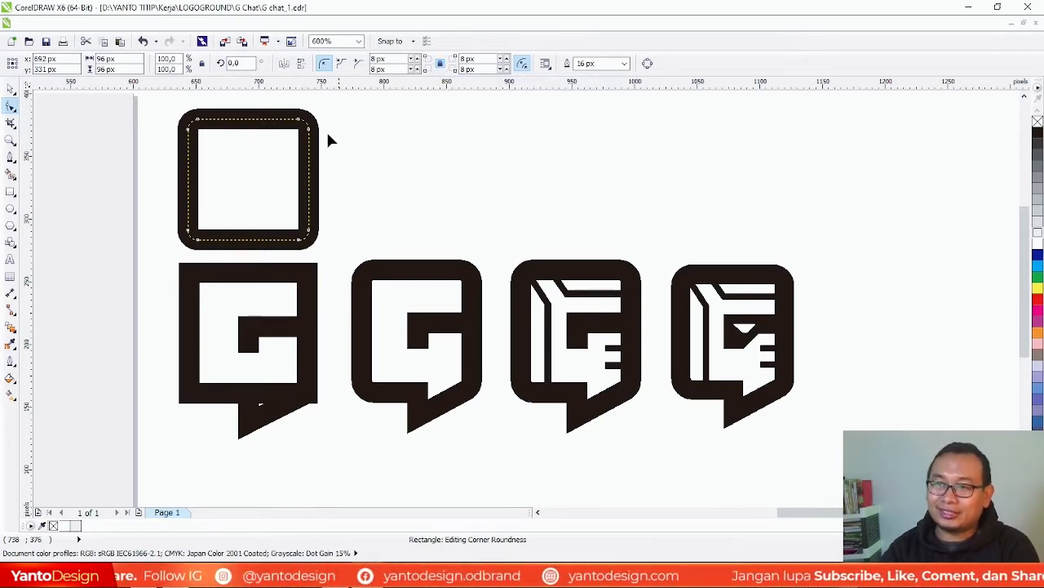
Set the corner radius of the first G logo's outer rectangle to 10 px on all corners
left_click(307, 280)
left_click(308, 274)
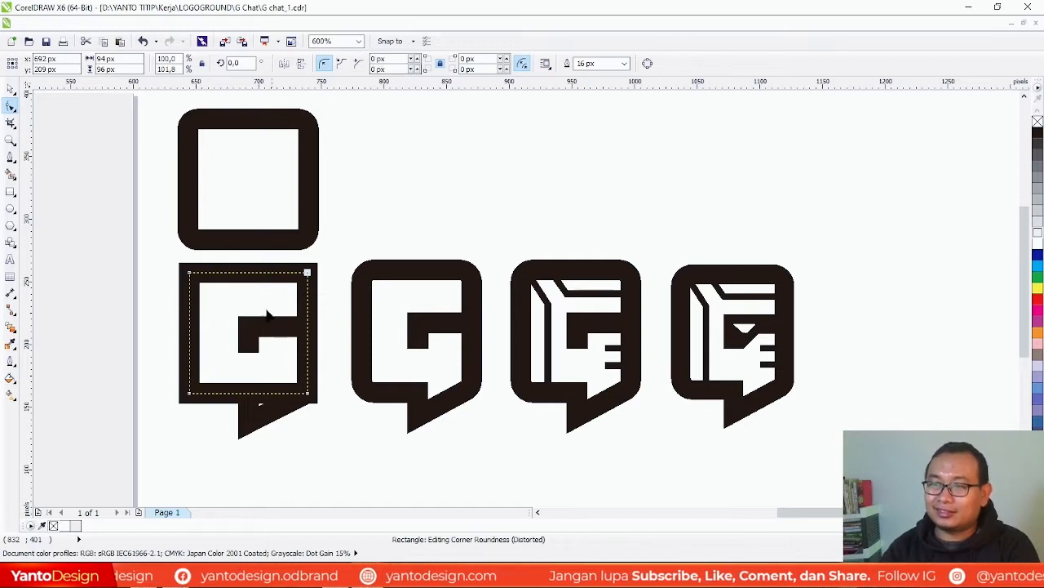
double_click(383, 58)
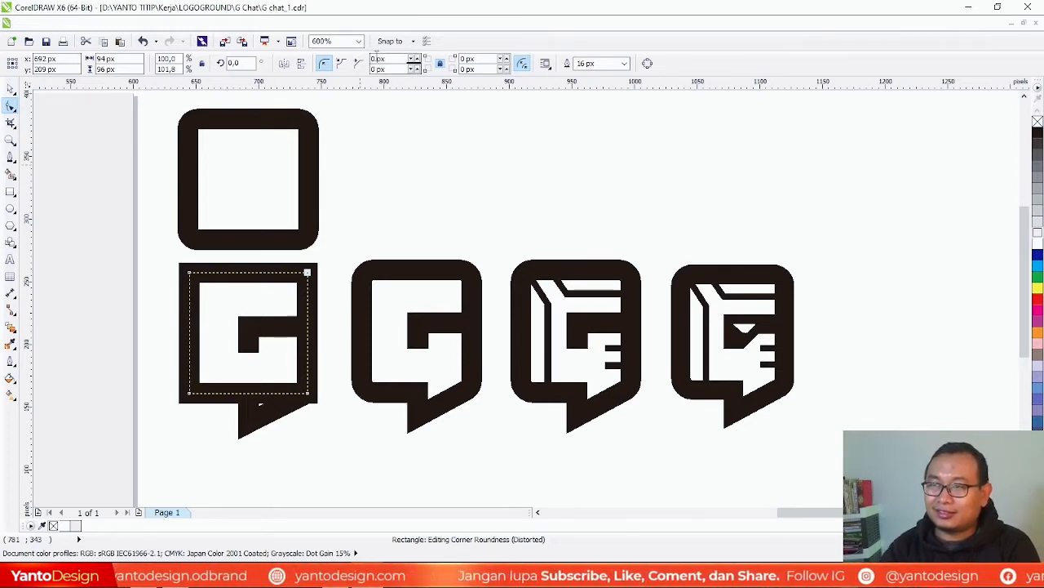
type("10")
key("Return")
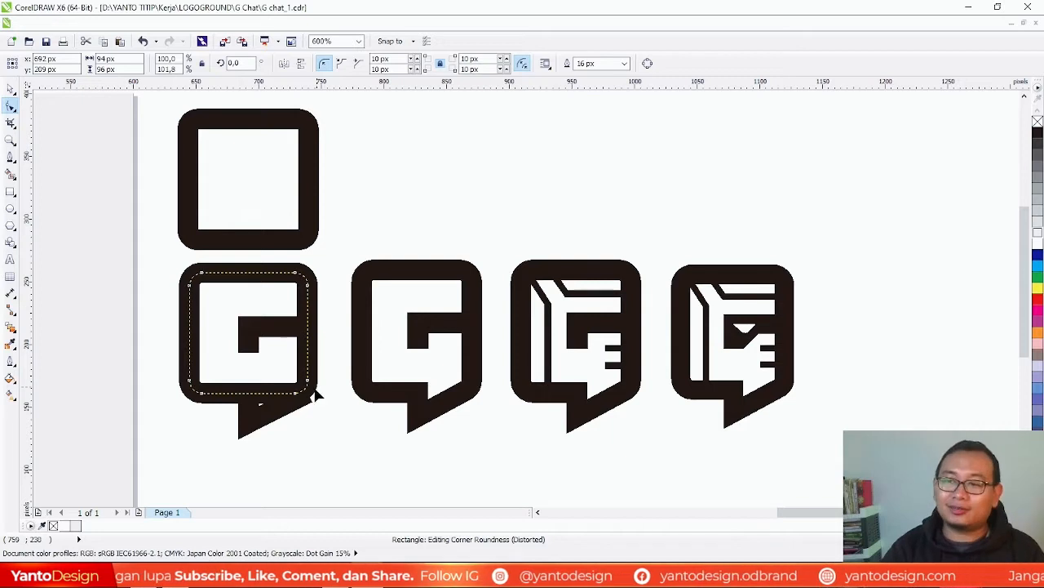
Move the tail's outer end node of the first G logo inward to about x 733, y 162 px, inside the rounded corner
left_click(267, 423)
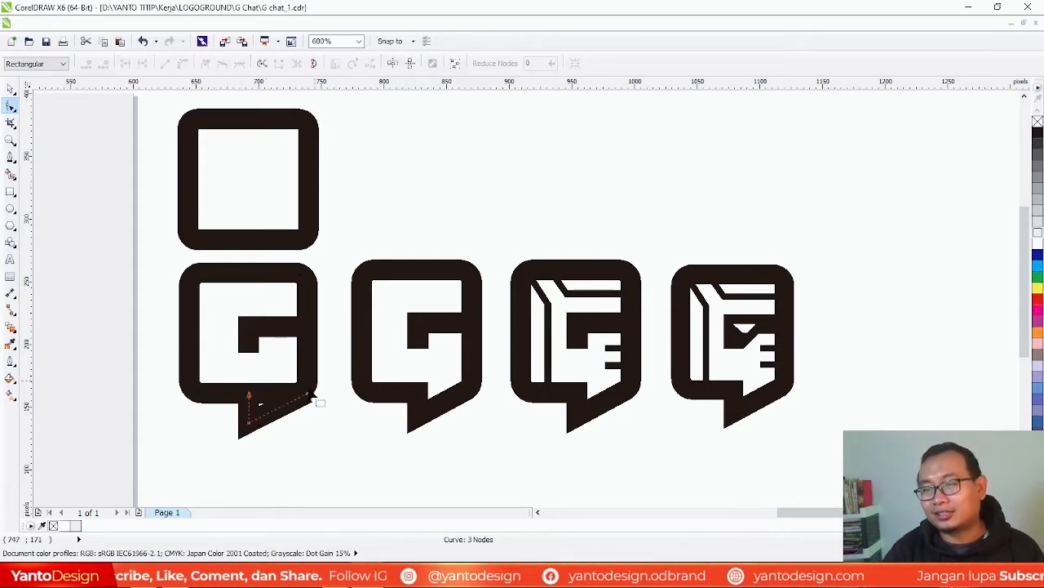
double_click(309, 393)
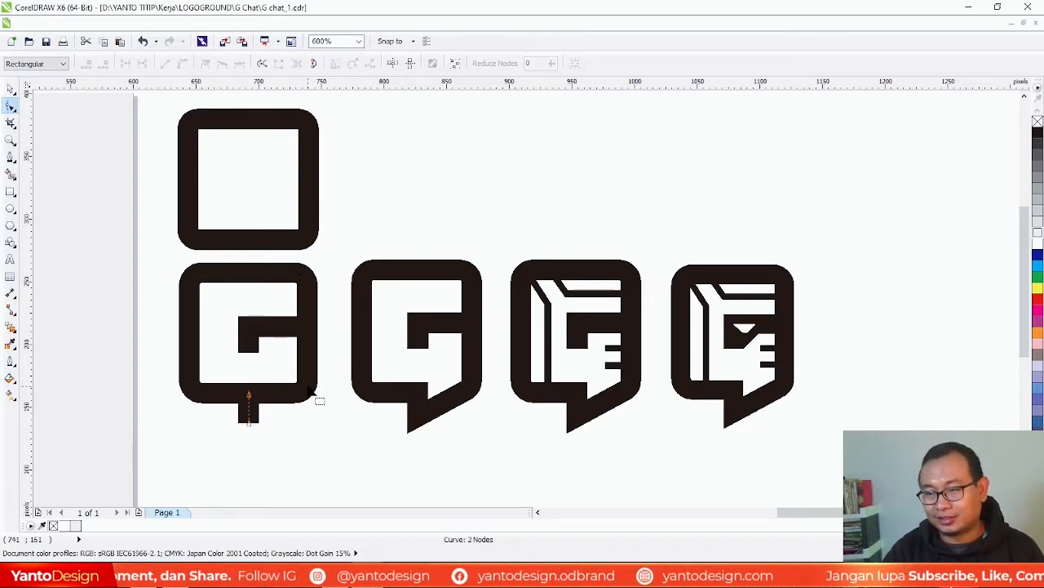
key("ctrl+z")
scroll(275, 418, "up", 2)
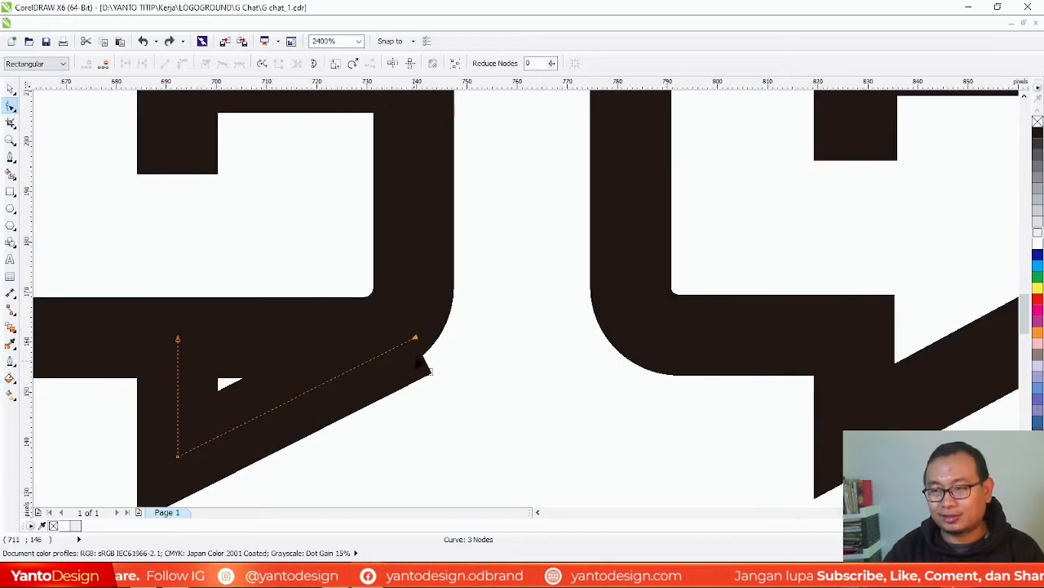
left_click_drag(415, 338, 381, 335)
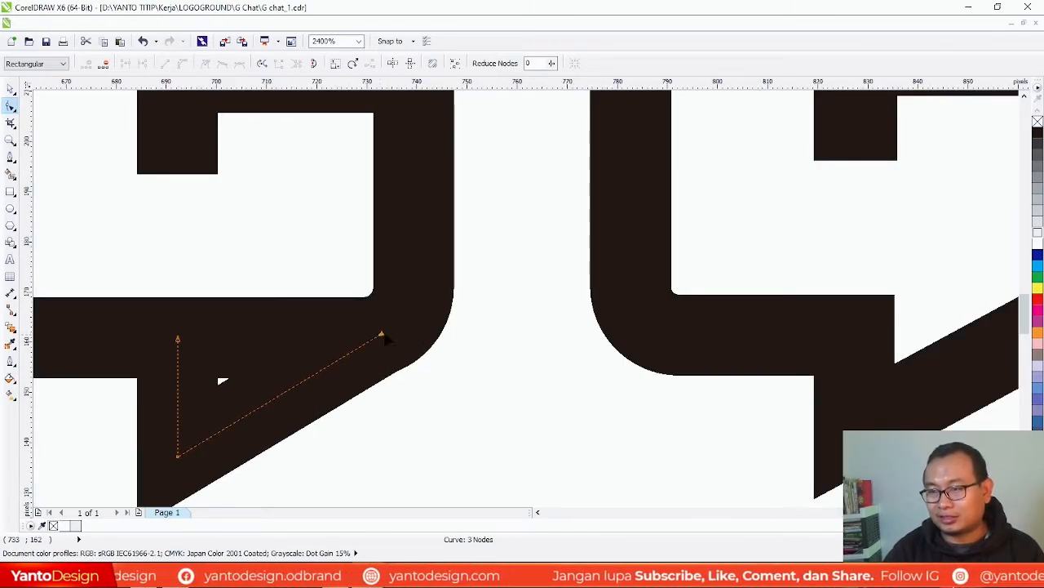
left_click(221, 329)
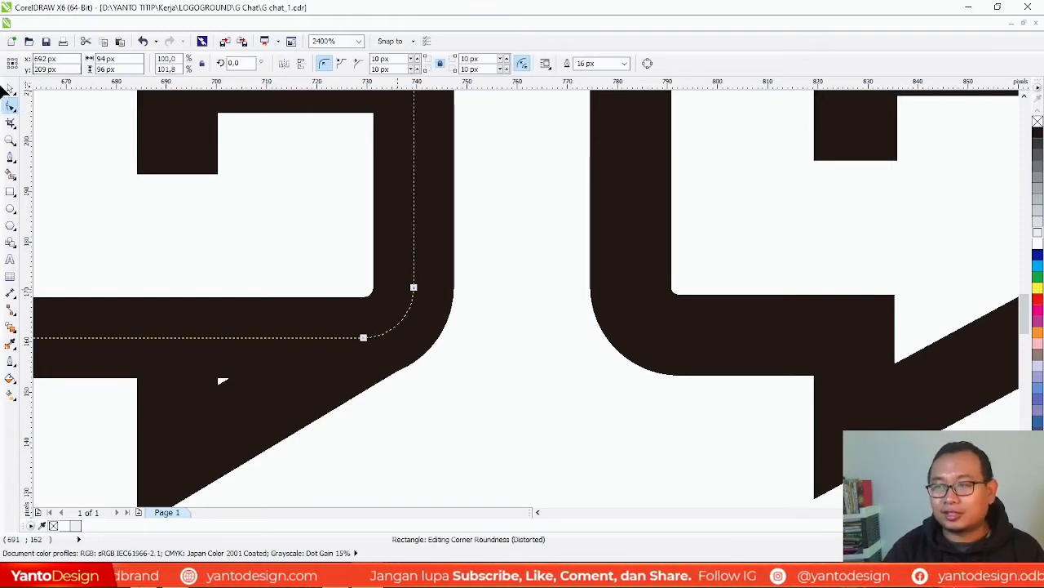
left_click(11, 159)
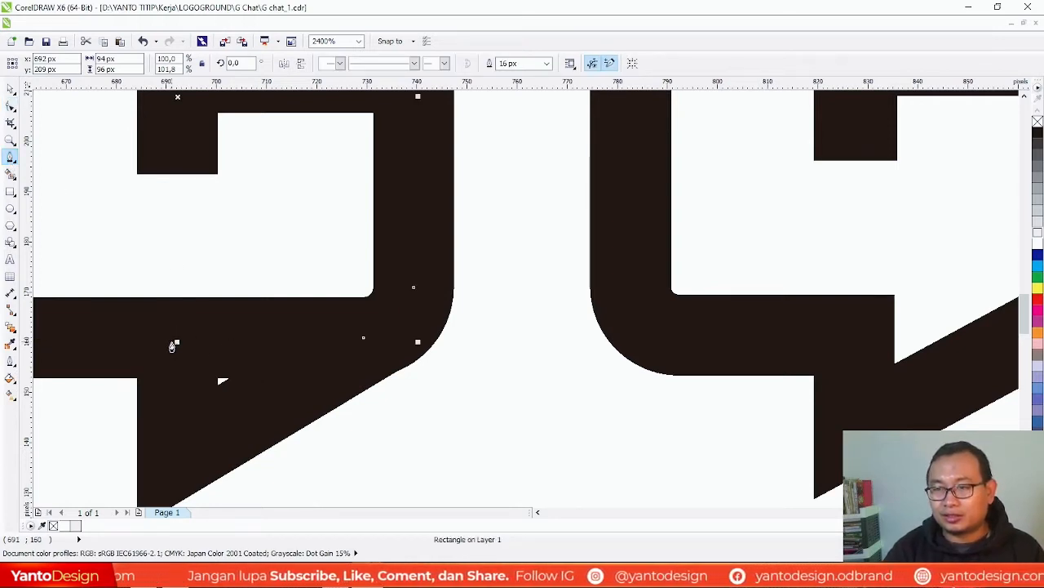
left_click(10, 88)
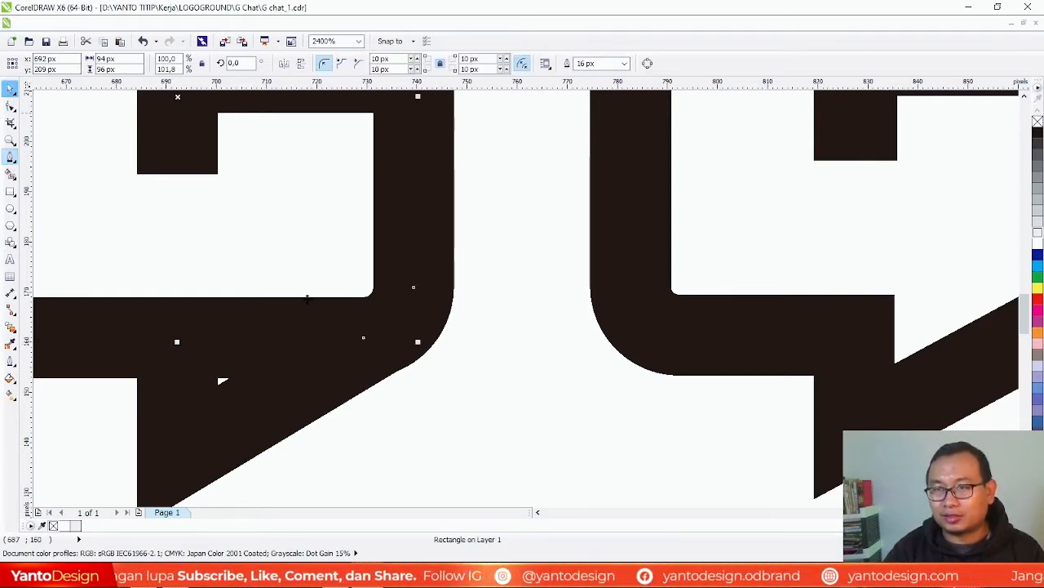
left_click(233, 329)
left_click_drag(70, 304, 119, 449)
left_click(142, 41)
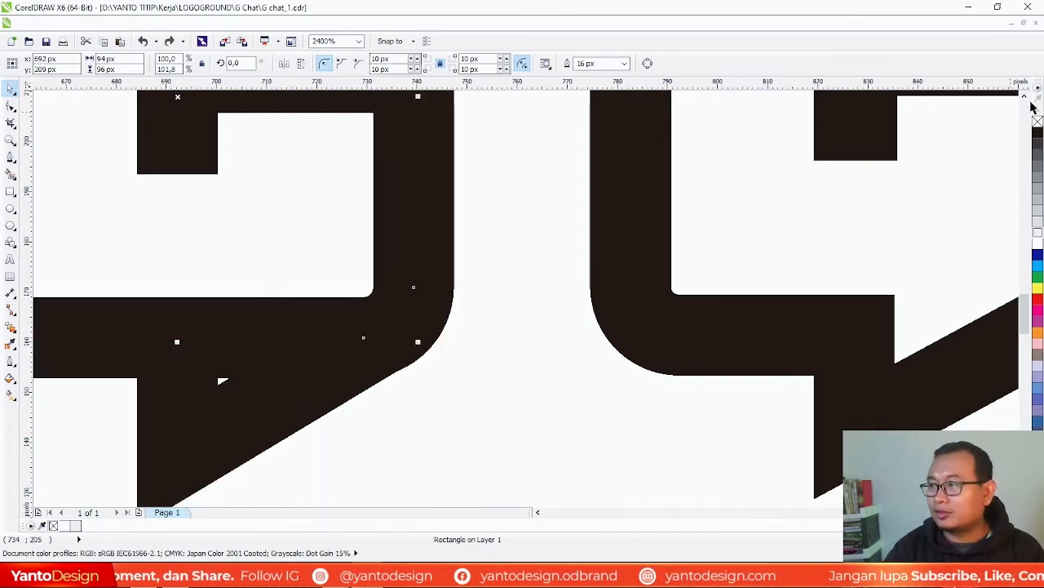
Try removing the outline of the first G logo's outer rectangle, undo it, and set the outline colour to black
left_click(1037, 121)
key("ctrl+z")
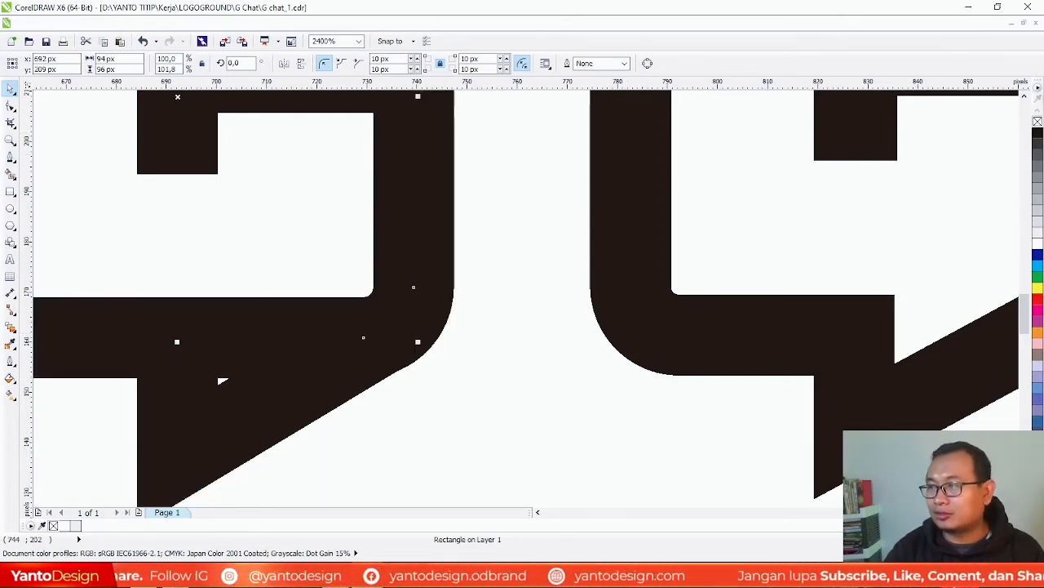
left_click(1037, 123)
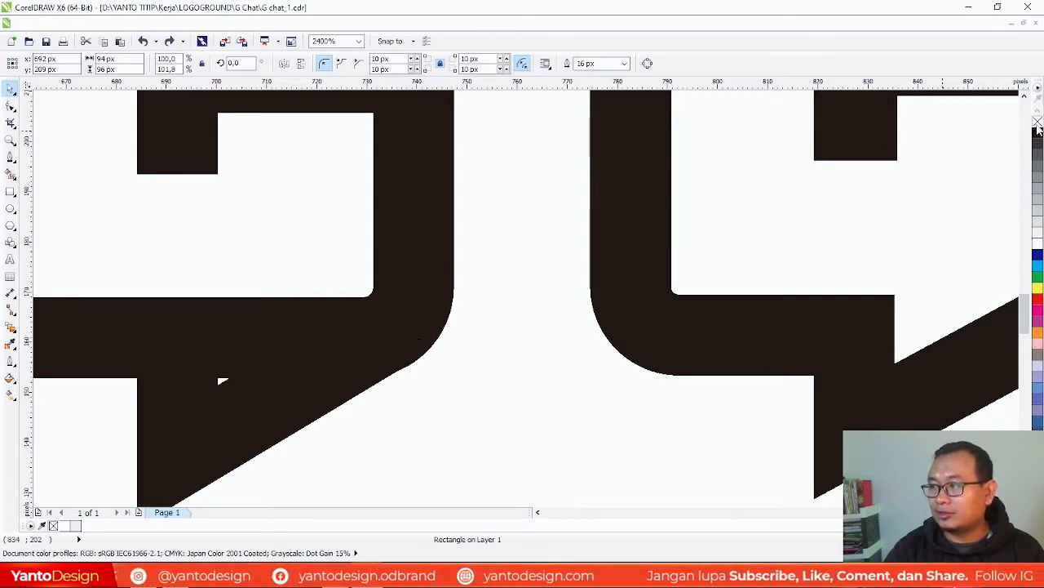
left_click(1037, 134)
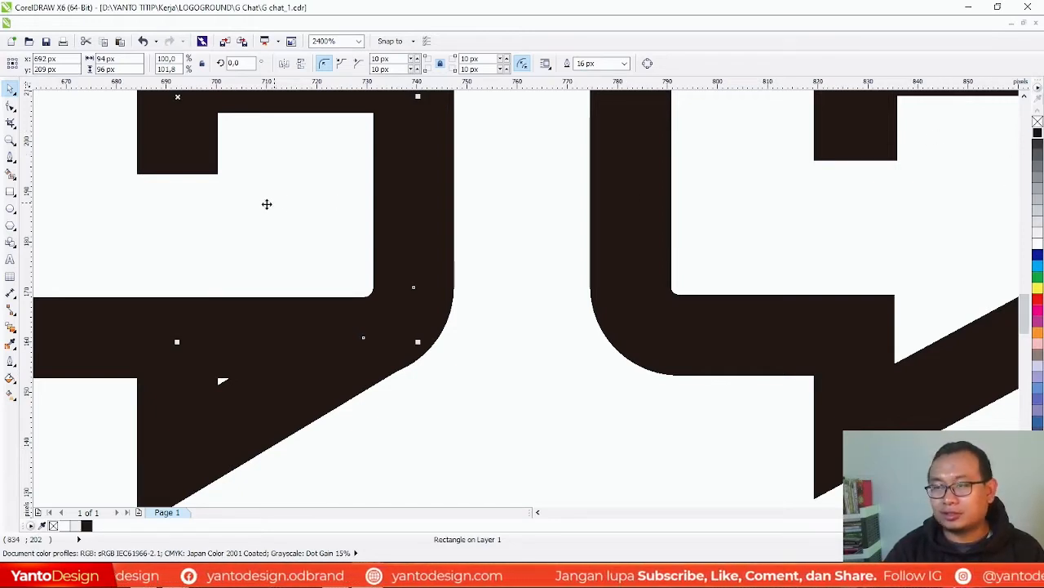
Try deleting the tail's inner end node on the outer rectangle's lower edge, and undo the deletion
left_click(11, 106)
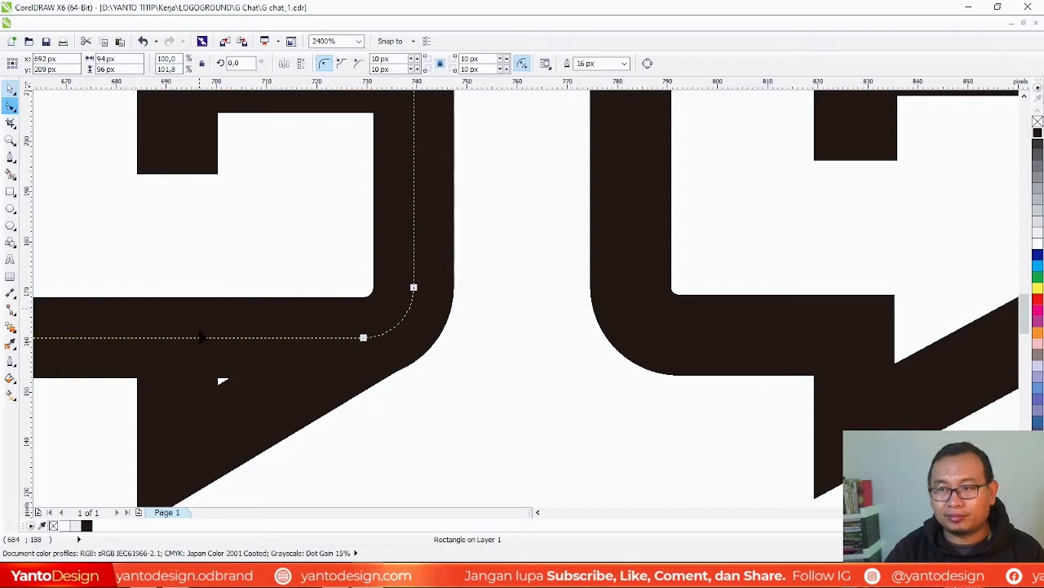
double_click(177, 338)
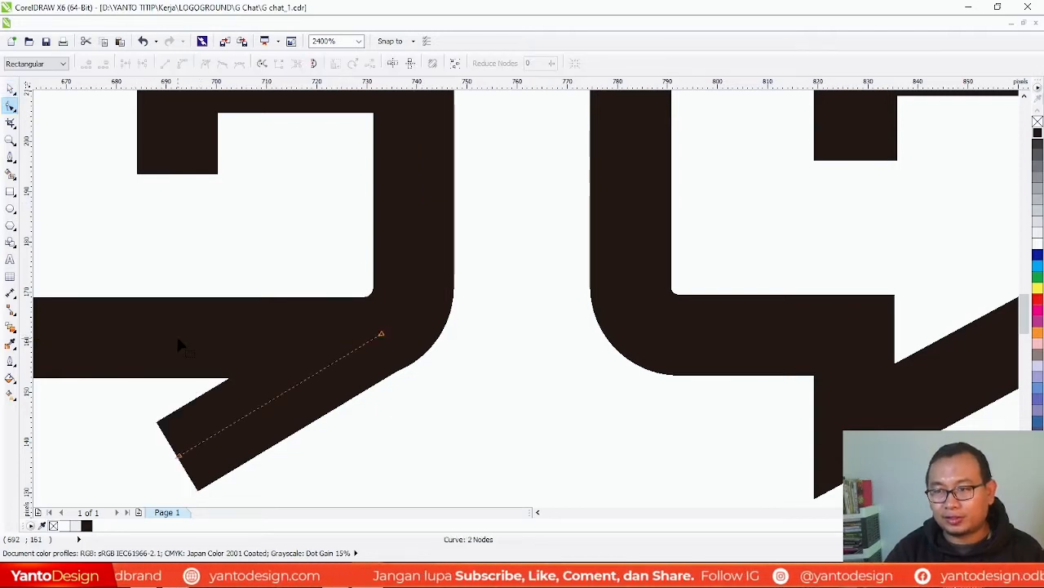
key("ctrl+z")
left_click(232, 344)
left_click(241, 295)
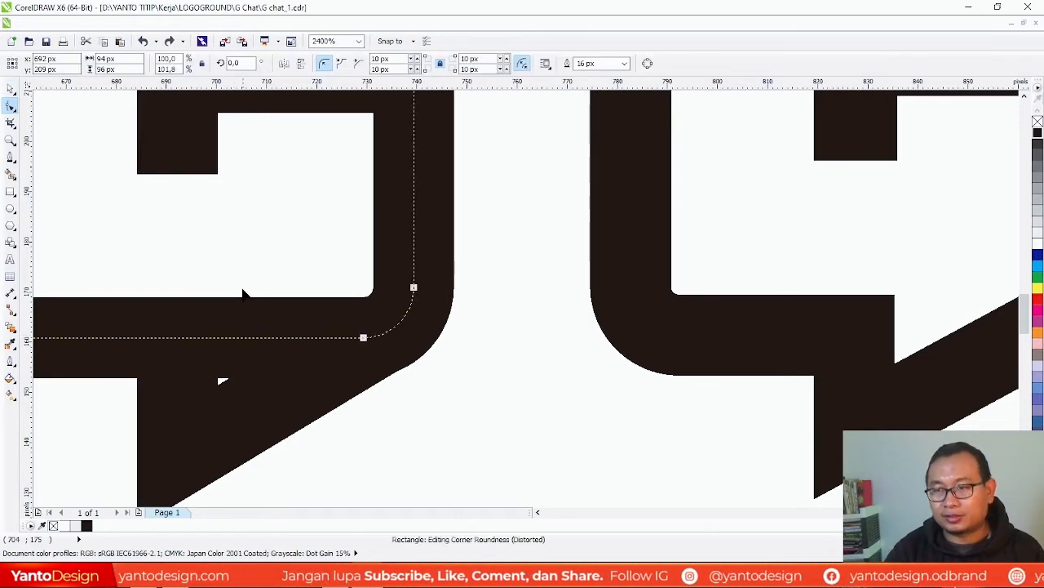
left_click(206, 345)
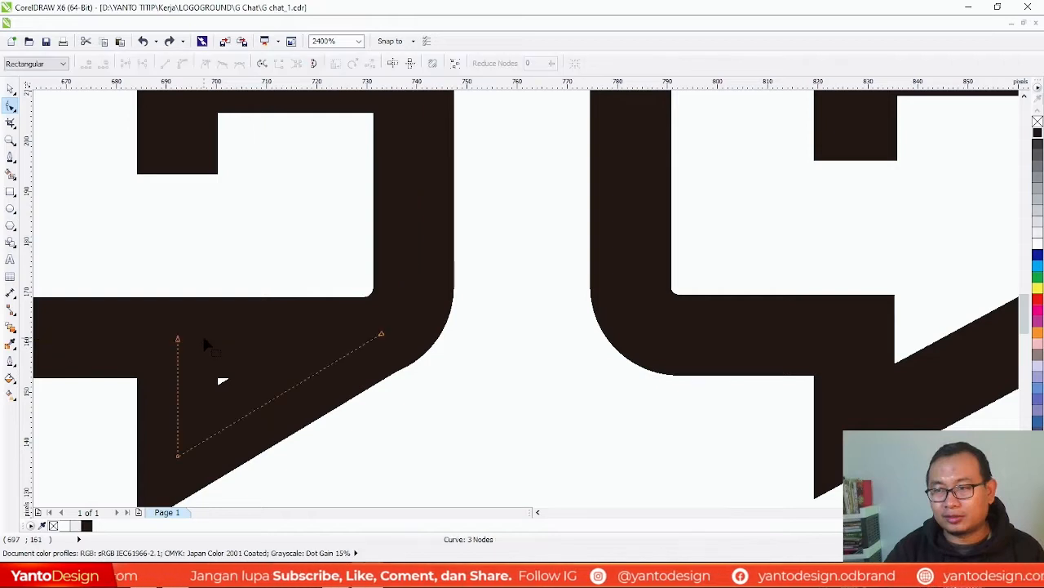
left_click(87, 311)
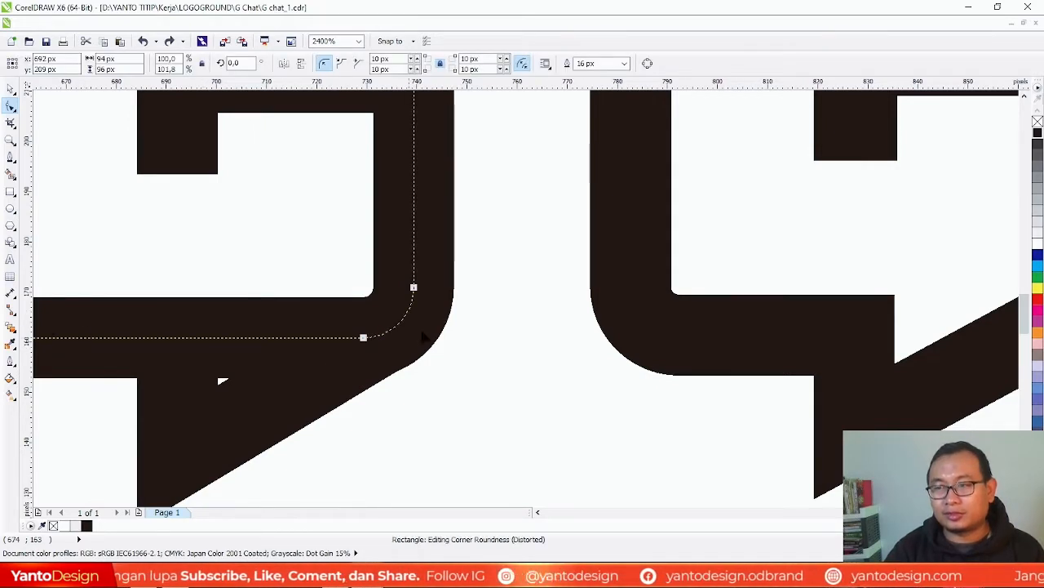
scroll(424, 338, "down", 1)
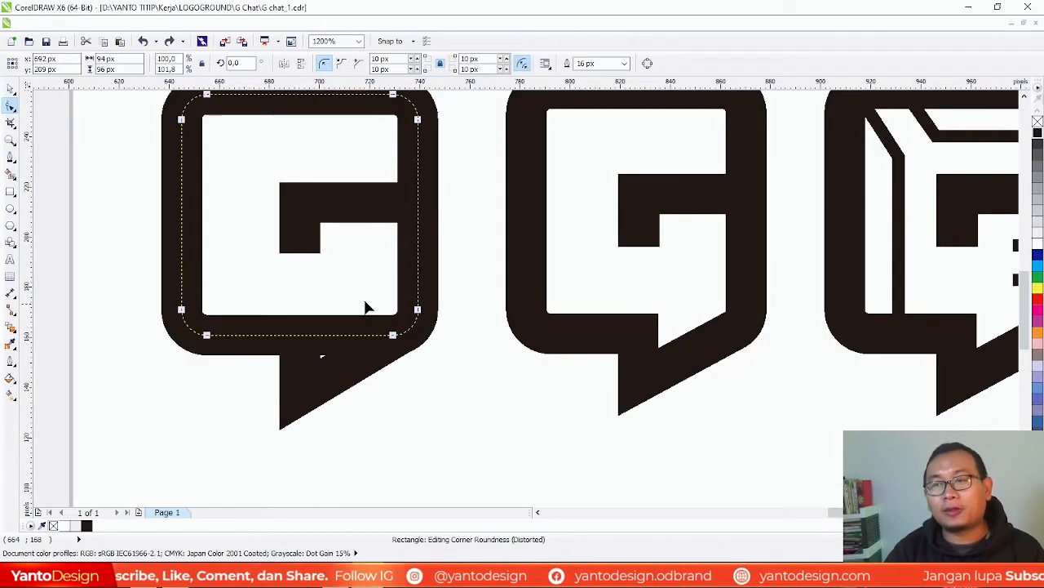
left_click(11, 157)
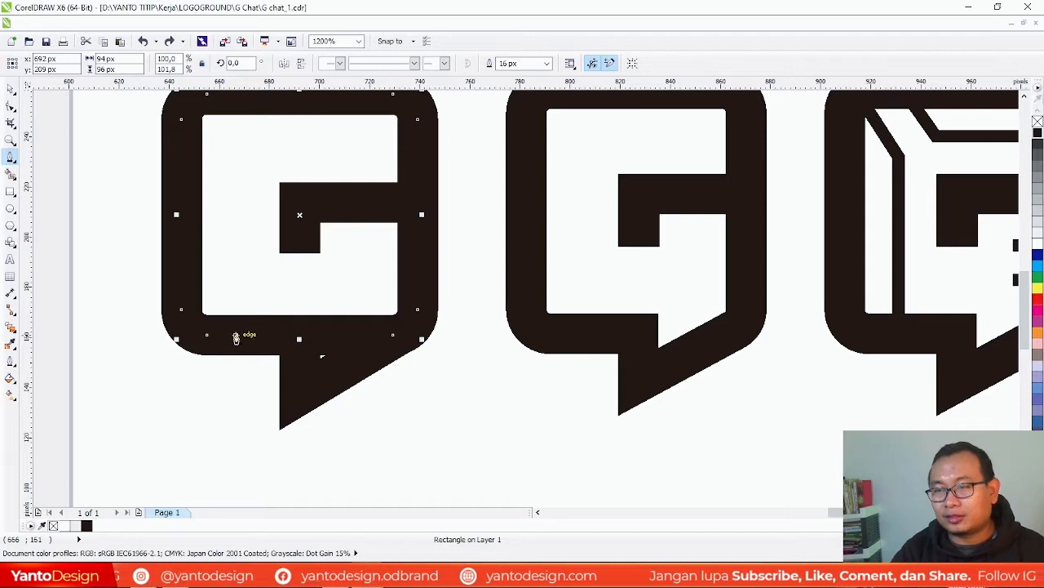
left_click(242, 335)
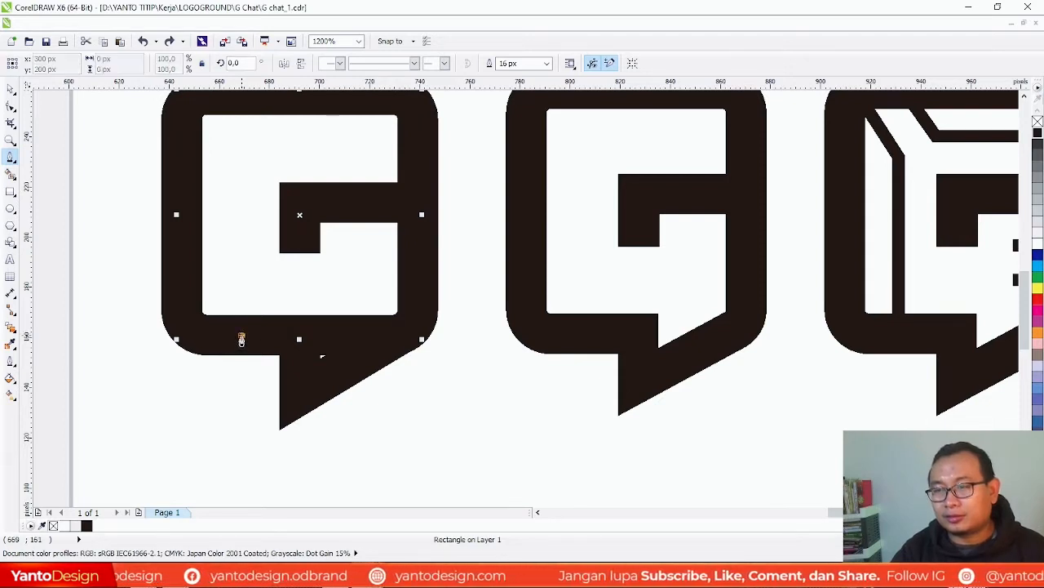
left_click(321, 353)
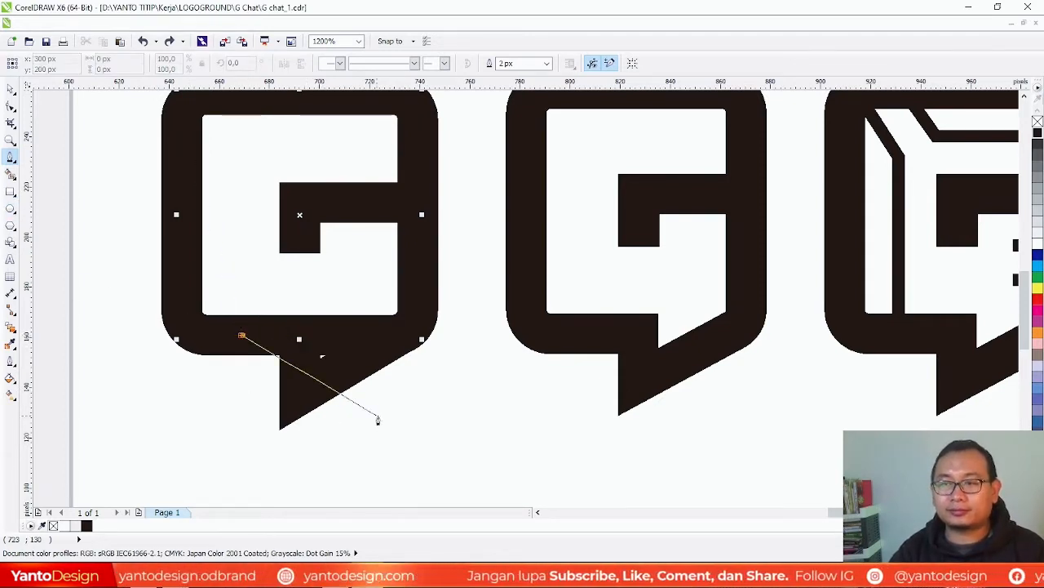
key("Escape")
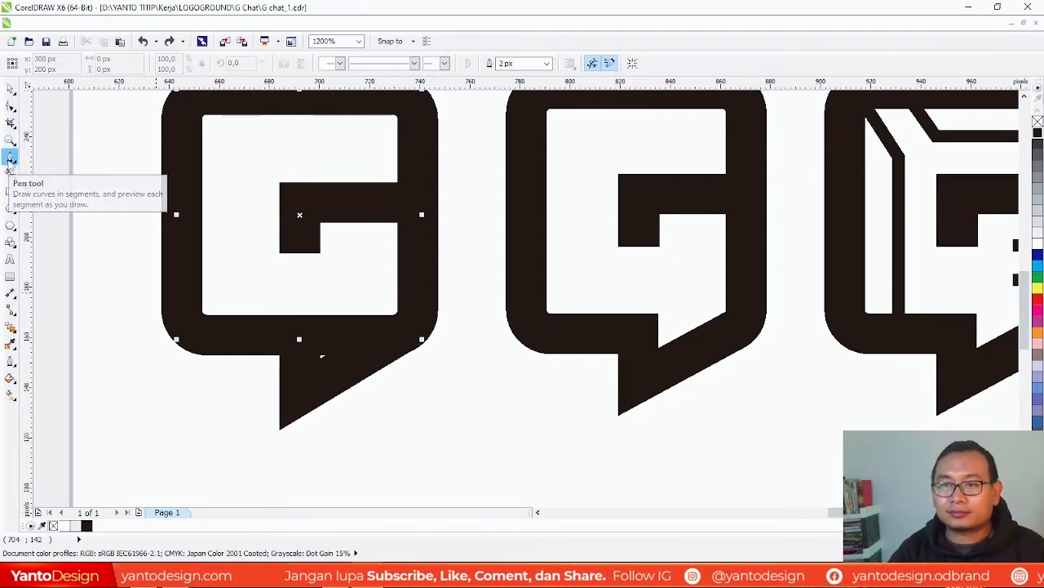
Try converting the first G logo's outer rectangle to curves and adding a node on its lower edge, and undo both
left_click(10, 158)
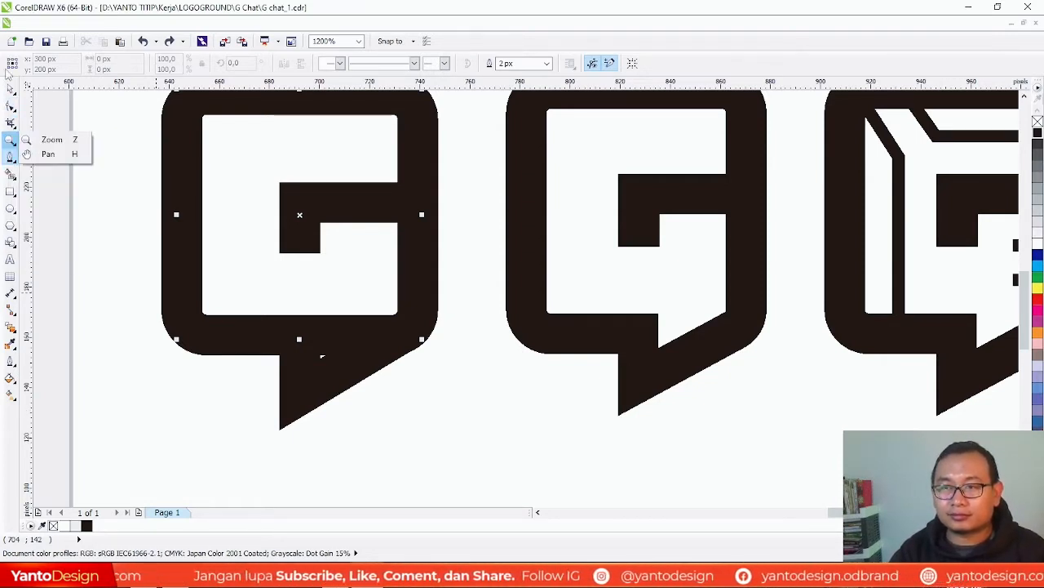
left_click(12, 109)
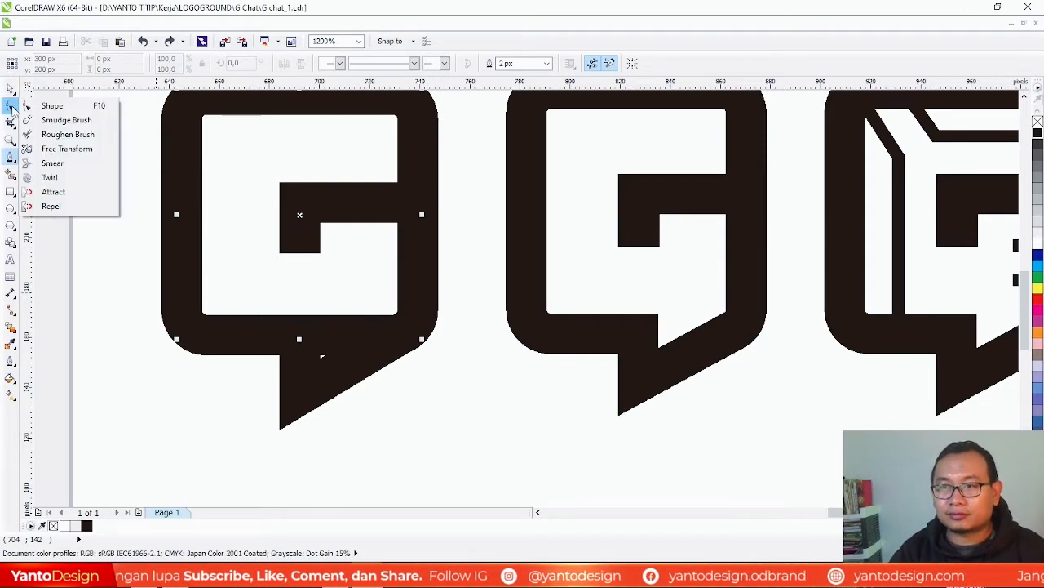
left_click(49, 106)
left_click(270, 342)
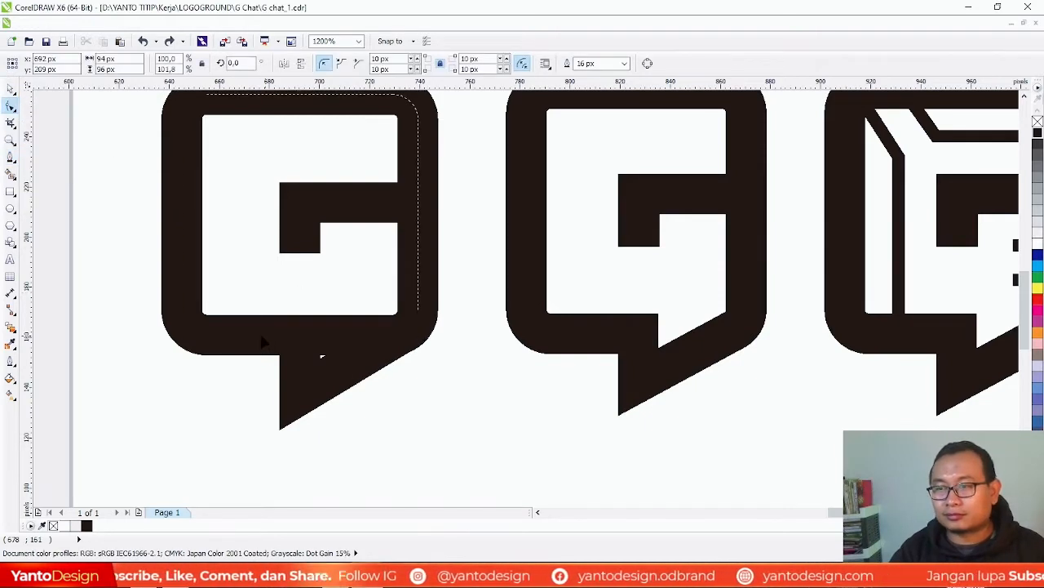
right_click(229, 343)
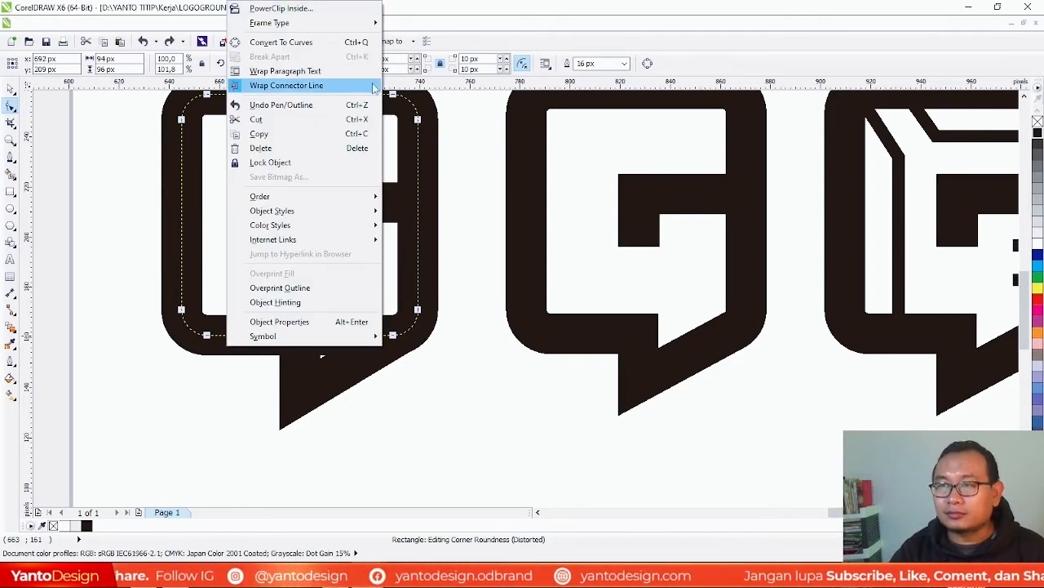
key("Escape")
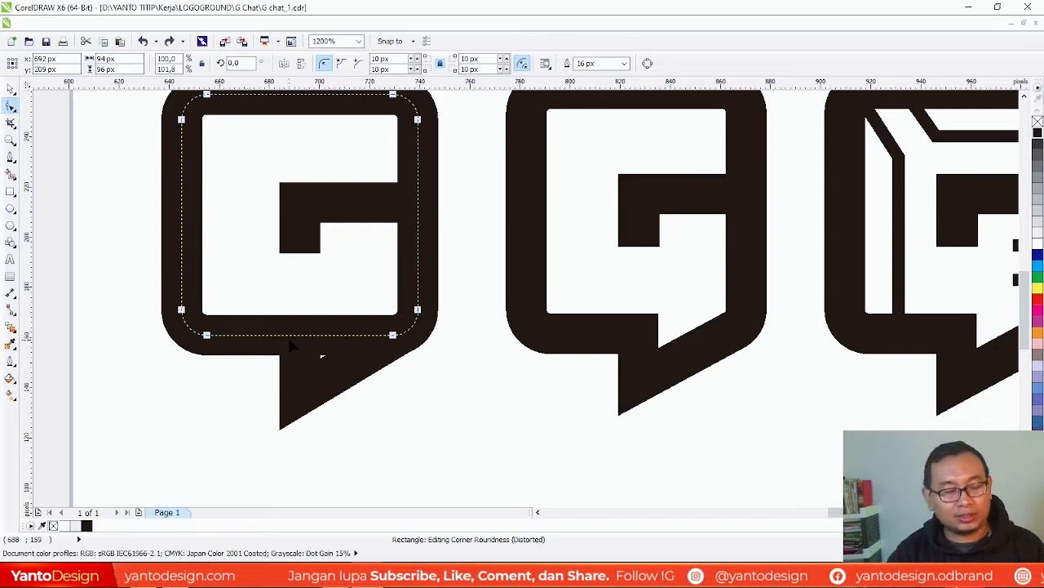
key("ctrl+q")
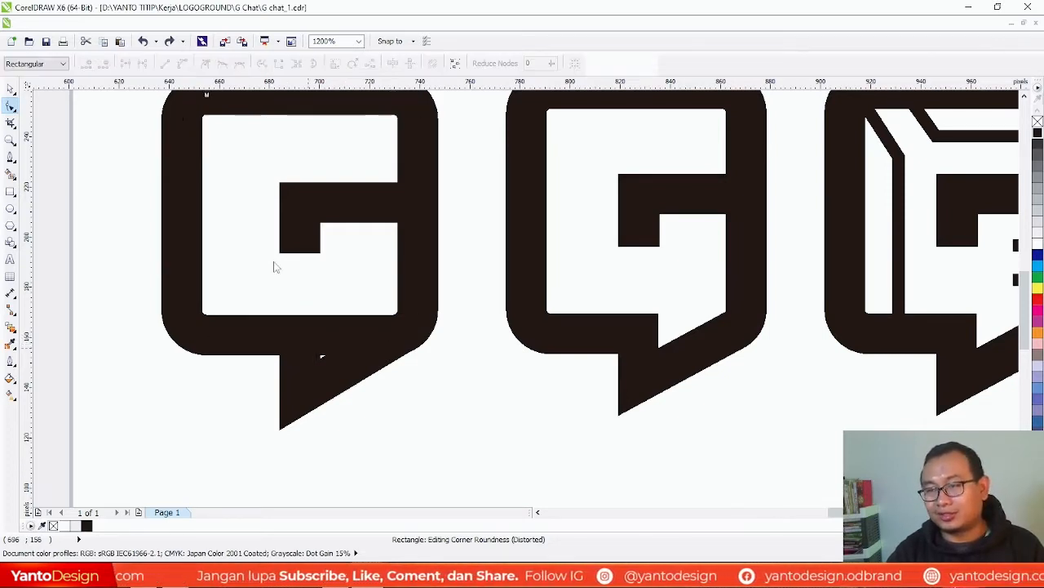
left_click(242, 335)
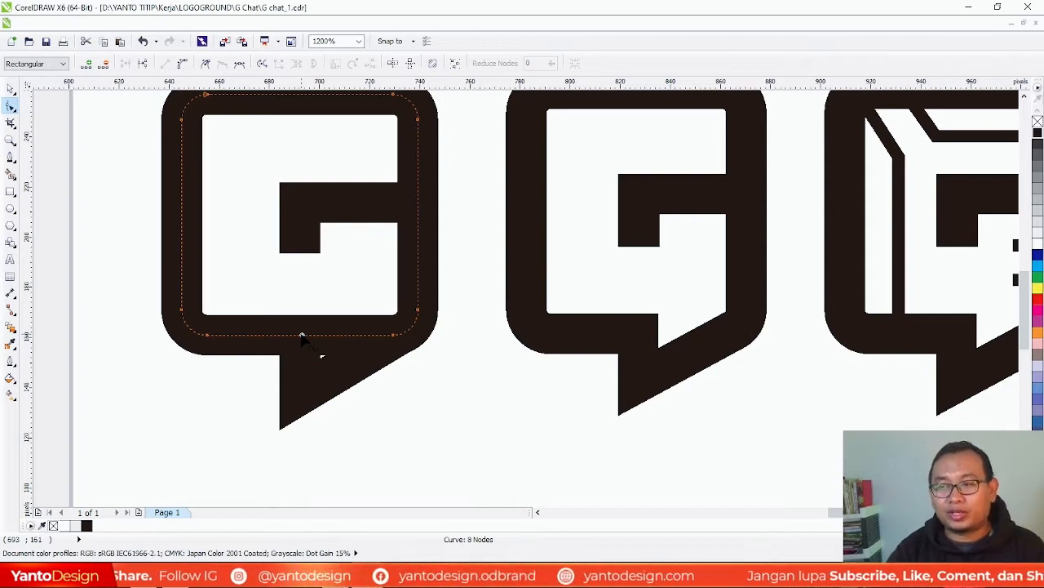
double_click(301, 335)
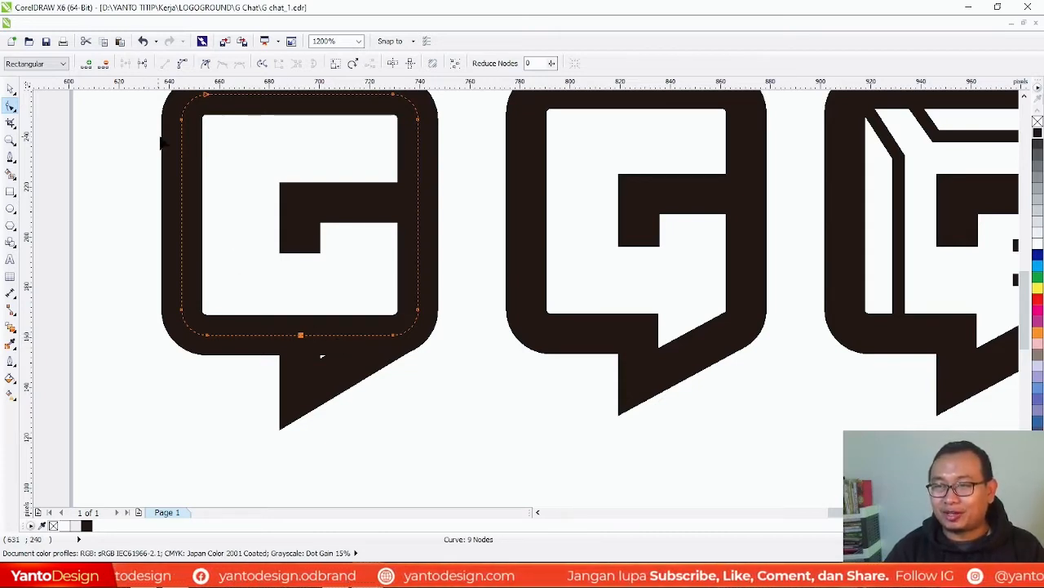
left_click(237, 188)
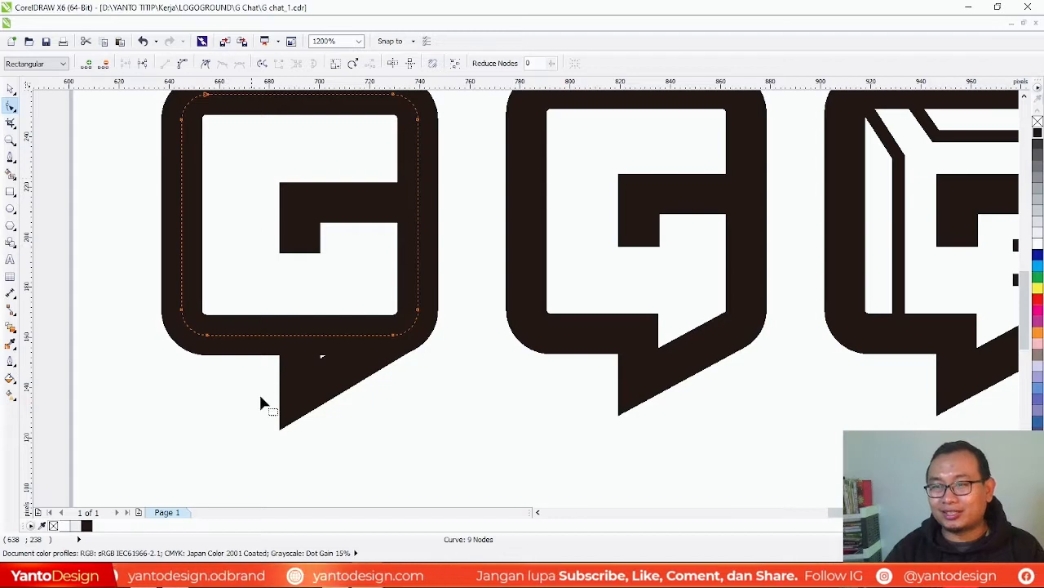
key("ctrl+z")
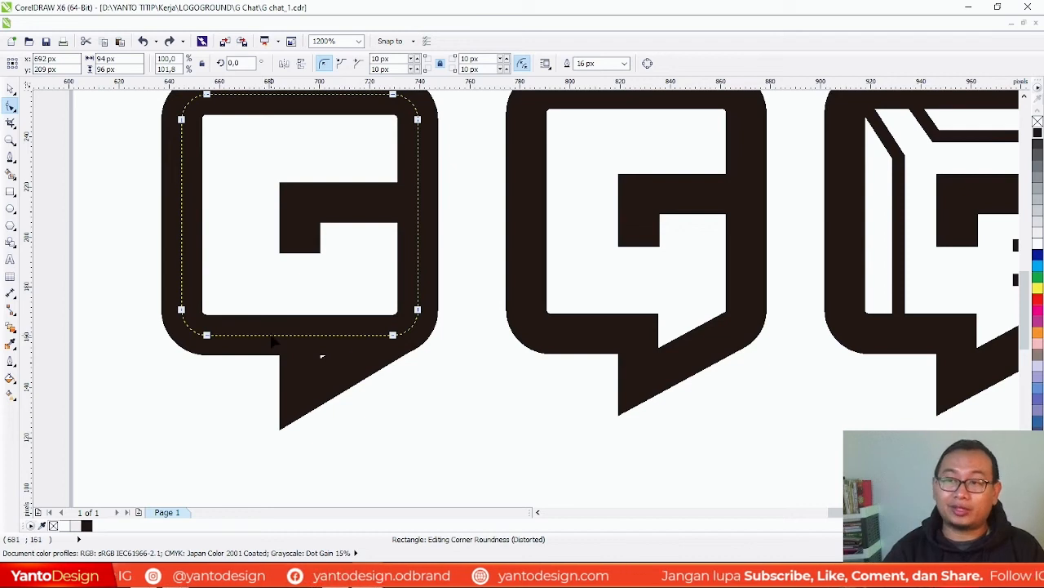
Convert the first G logo's outer rectangle to curves and add a node on its lower edge at about x 692 px
key("ctrl+q")
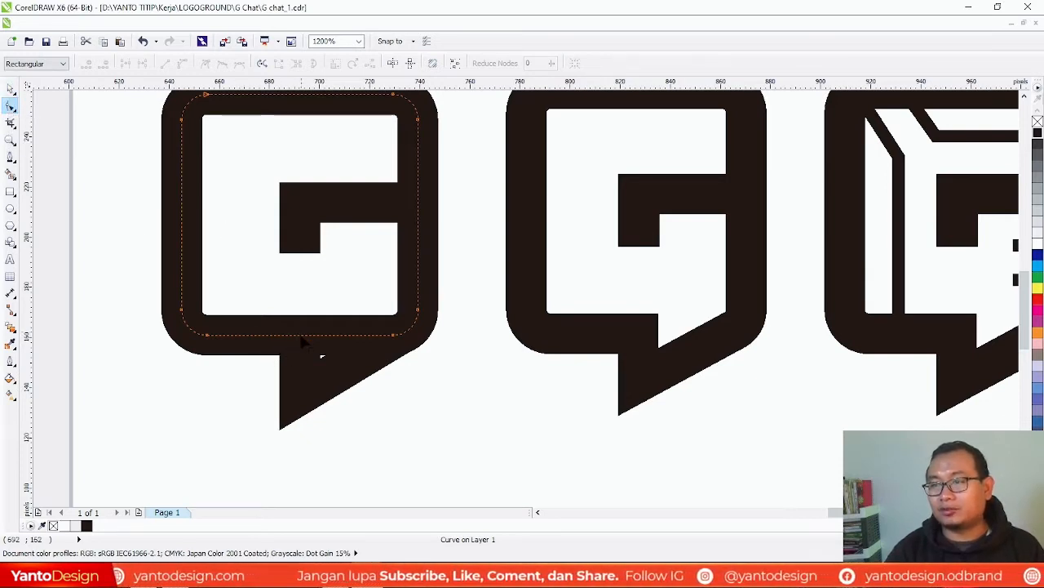
left_click(301, 335)
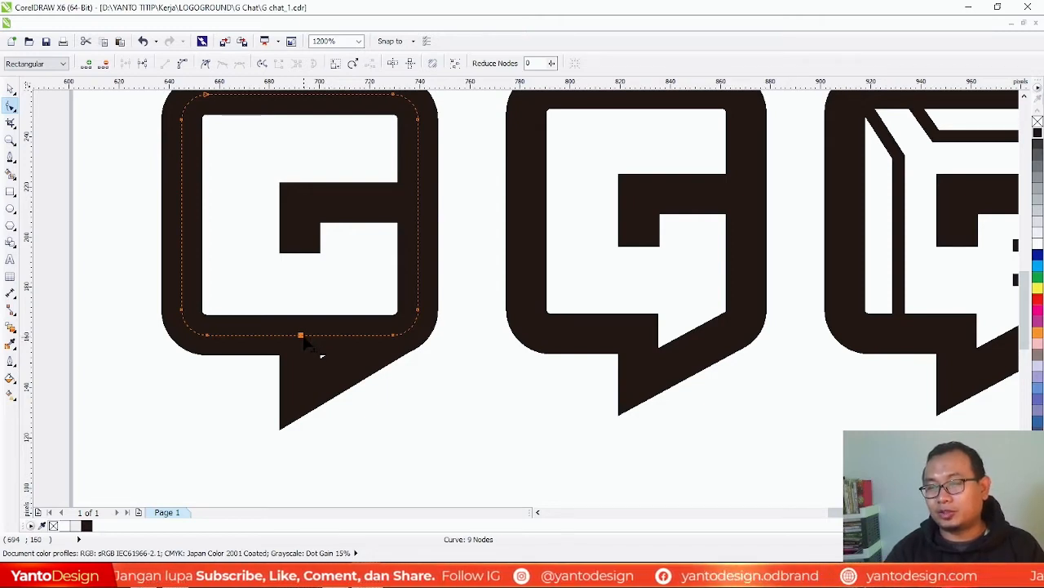
double_click(337, 335)
key("ctrl+z")
key("Delete")
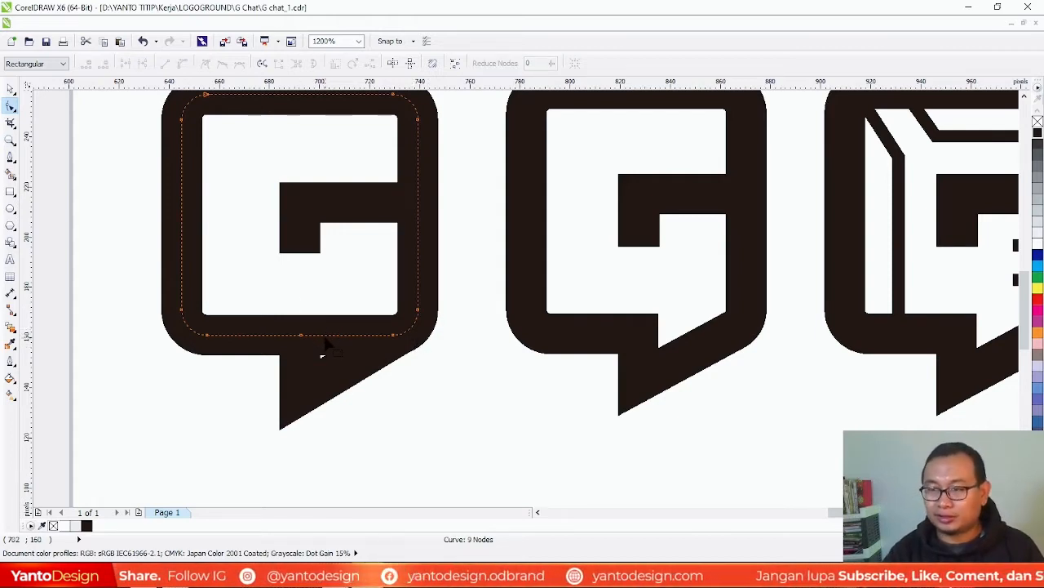
Add a second node on the rectangle's lower edge and move it down to about x 692, y 137 px as the tail's tip
left_click(327, 336)
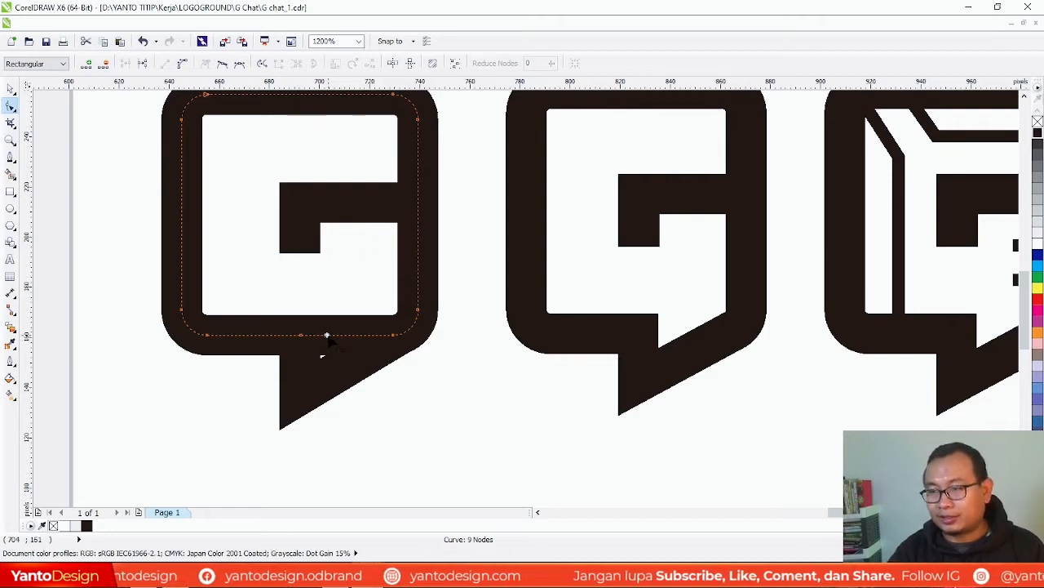
left_click_drag(328, 335, 304, 388)
left_click_drag(302, 393, 300, 394)
left_click(283, 417)
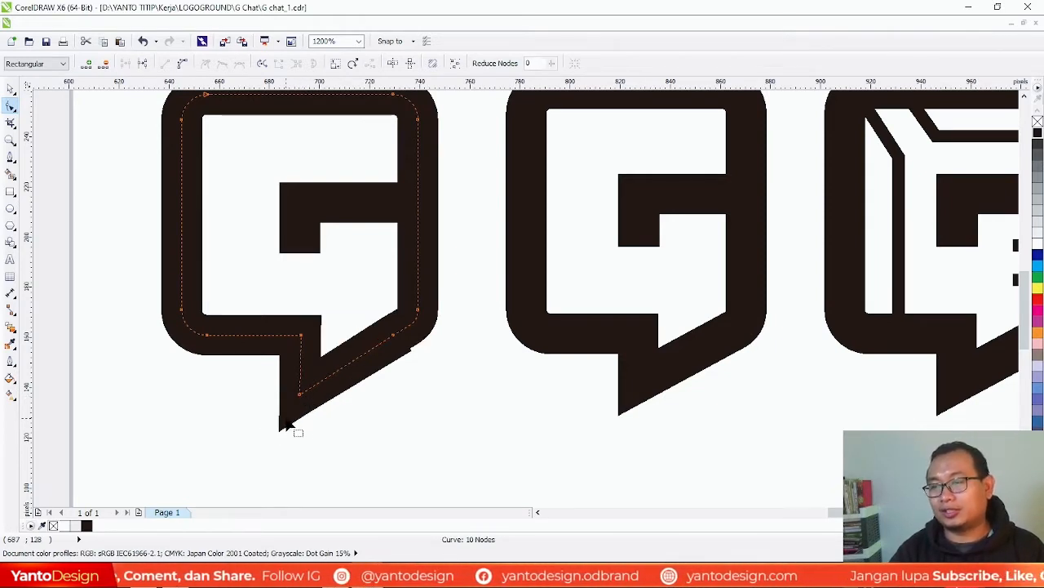
Remove the old separate chat tail of the first G logo, keeping the reshaped outer outline
left_click(11, 88)
left_click_drag(260, 504, 451, 284)
left_click(445, 296)
left_click(370, 357)
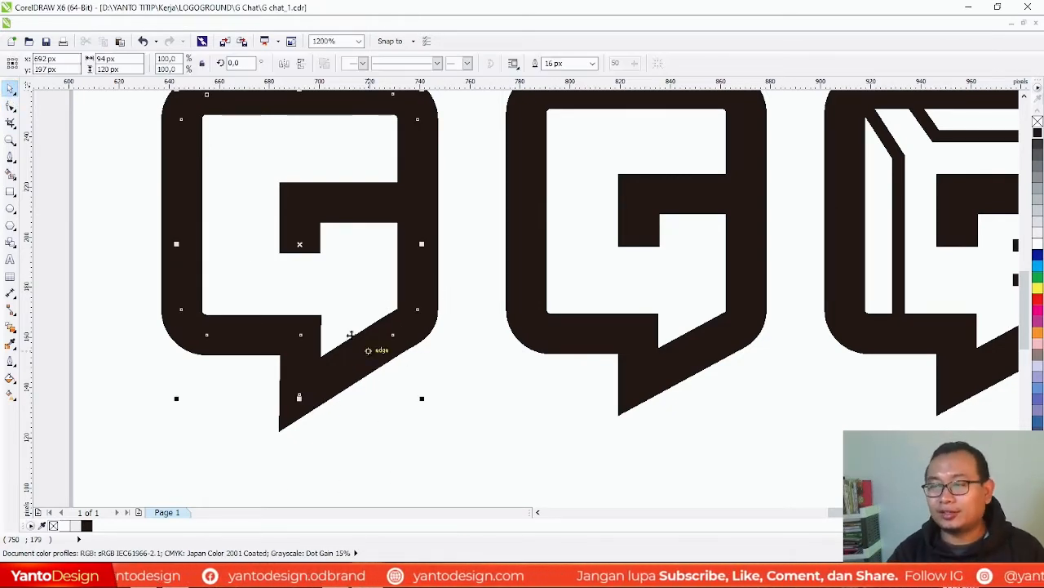
Try deleting the tail's tip node on the first G logo's outline, and undo the deletion
left_click(11, 106)
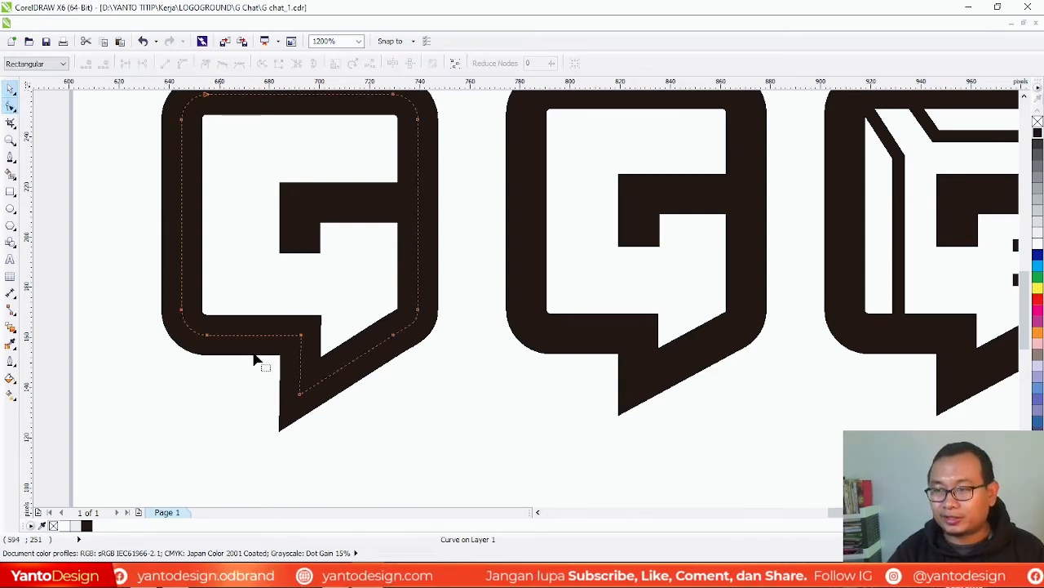
double_click(301, 393)
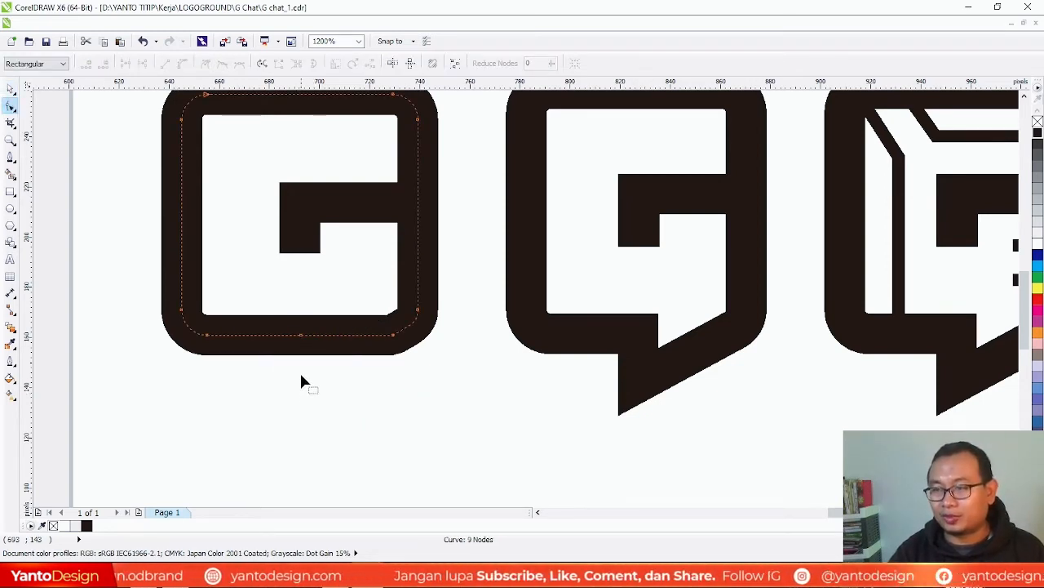
key("ctrl+z")
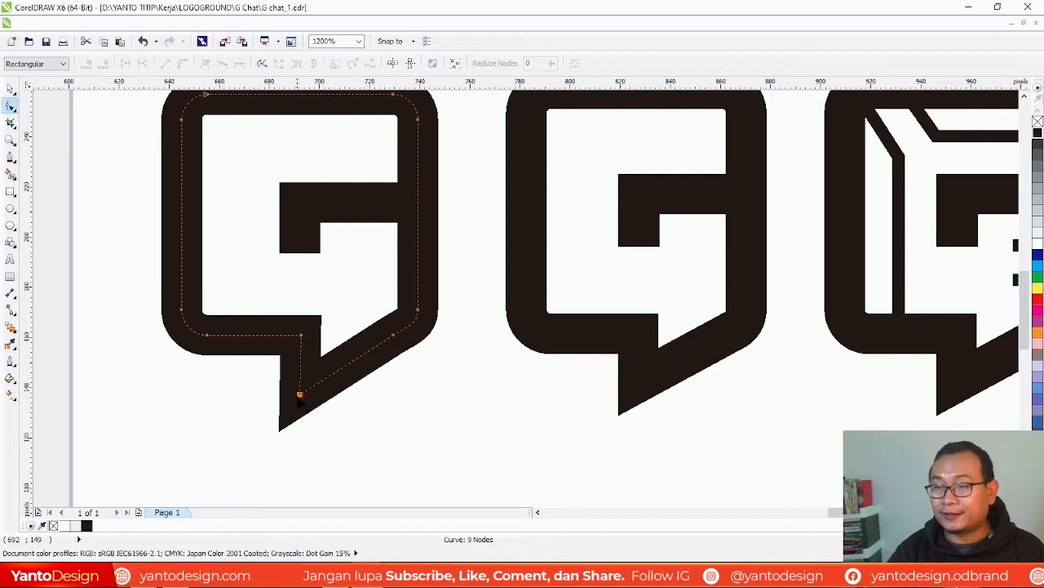
Raise the first G logo's tail tip to about y 142 px and align it vertically with the lower-edge node above it
left_click_drag(299, 394, 303, 395)
left_click_drag(285, 290, 333, 408)
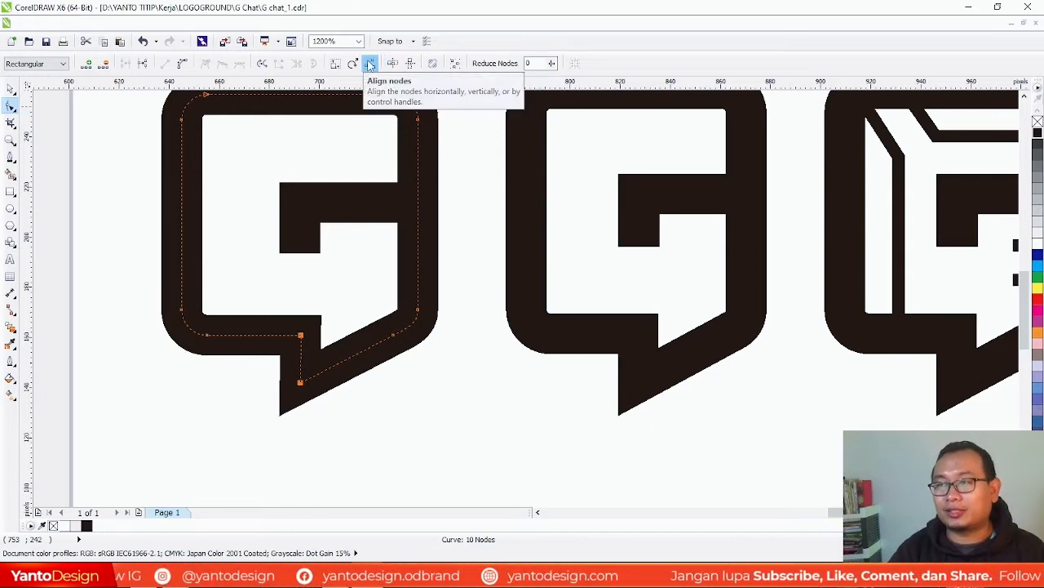
left_click(370, 65)
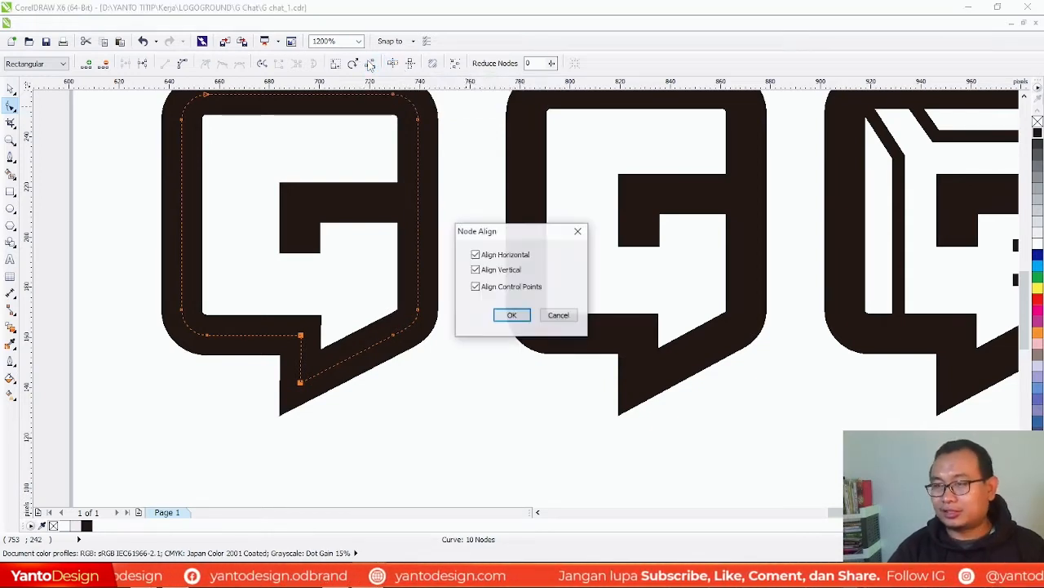
left_click(477, 256)
left_click(510, 315)
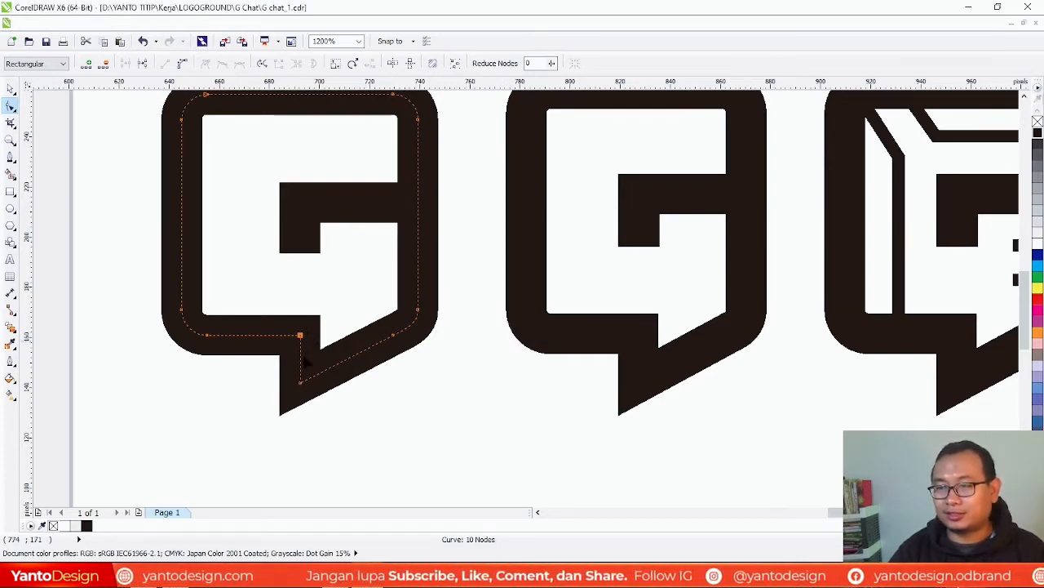
left_click(385, 424)
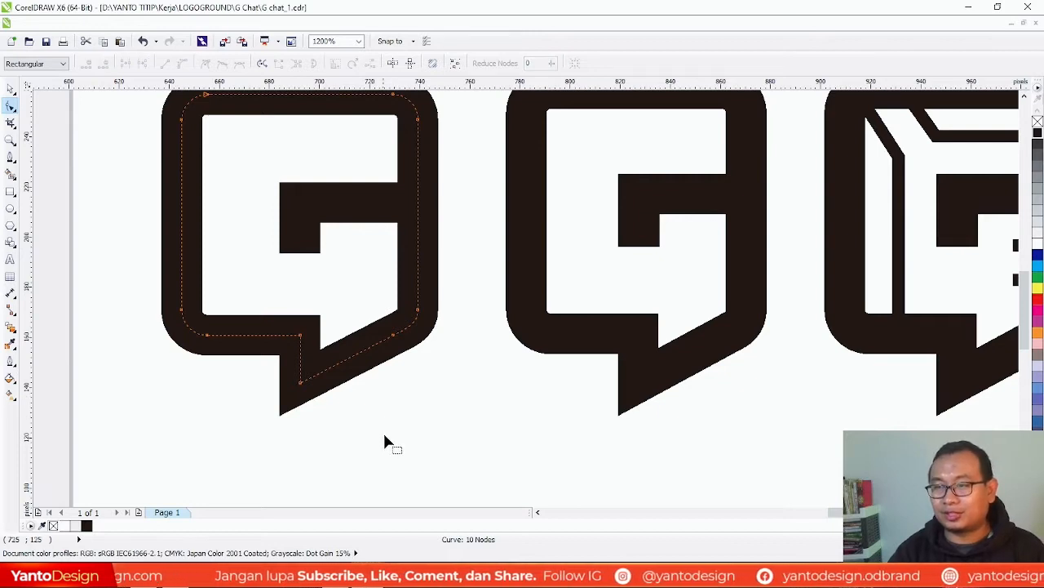
Try converting the second G logo's outline to an object
left_click(10, 87)
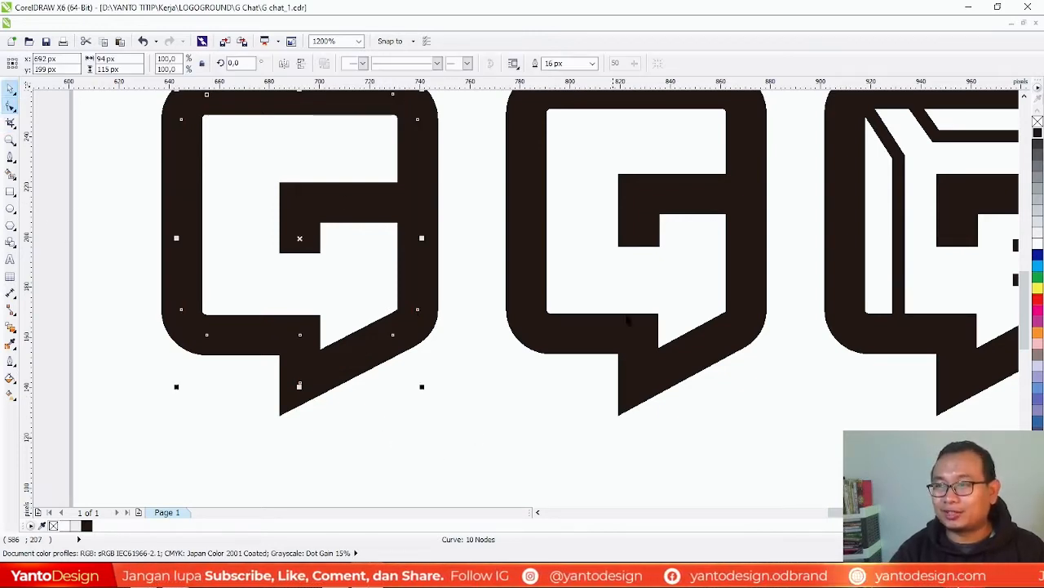
scroll(499, 312, "down", 2)
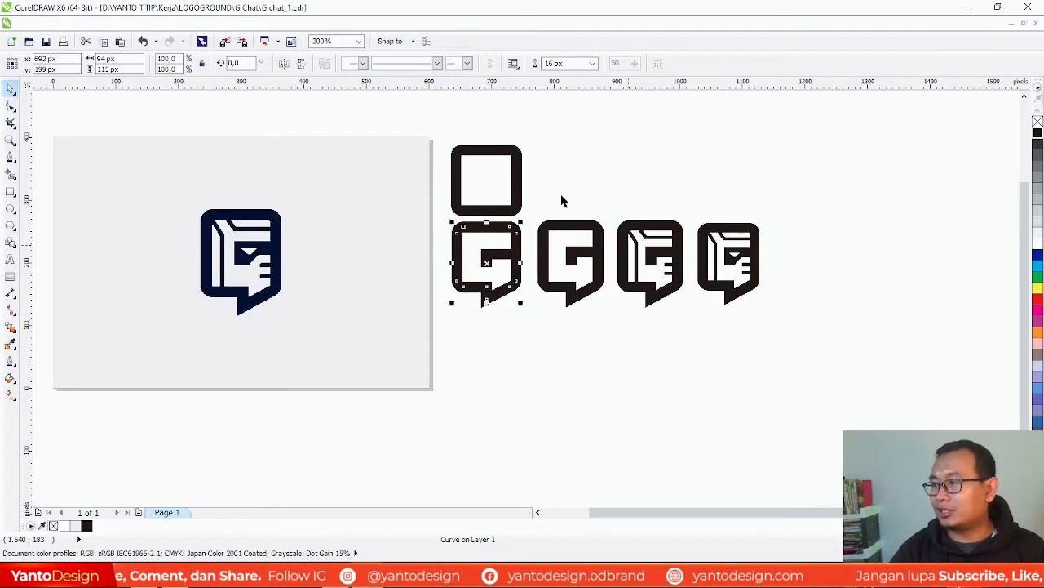
scroll(604, 280, "up", 1)
left_click_drag(464, 139, 618, 367)
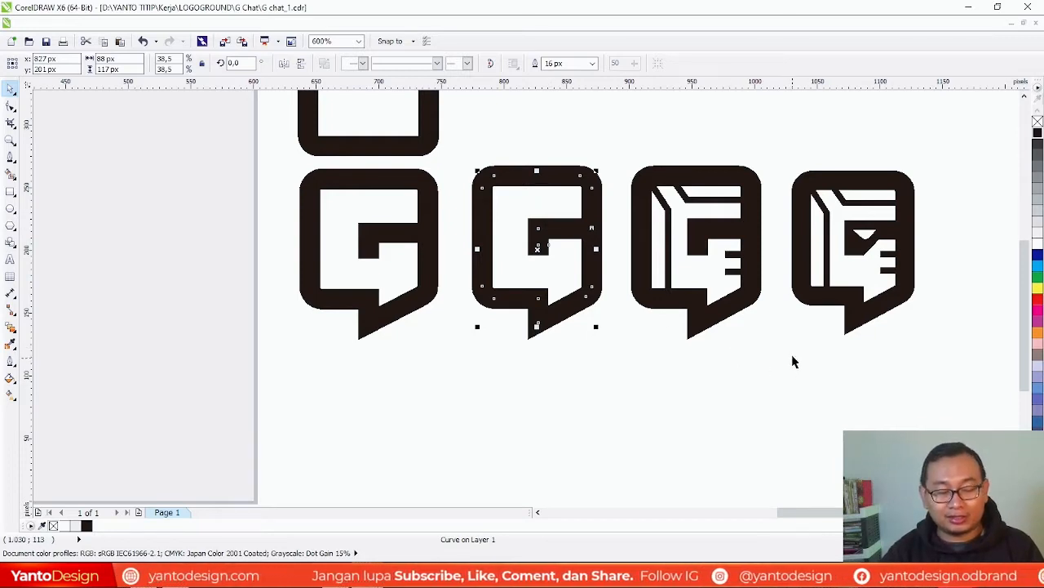
left_click_drag(450, 148, 625, 385)
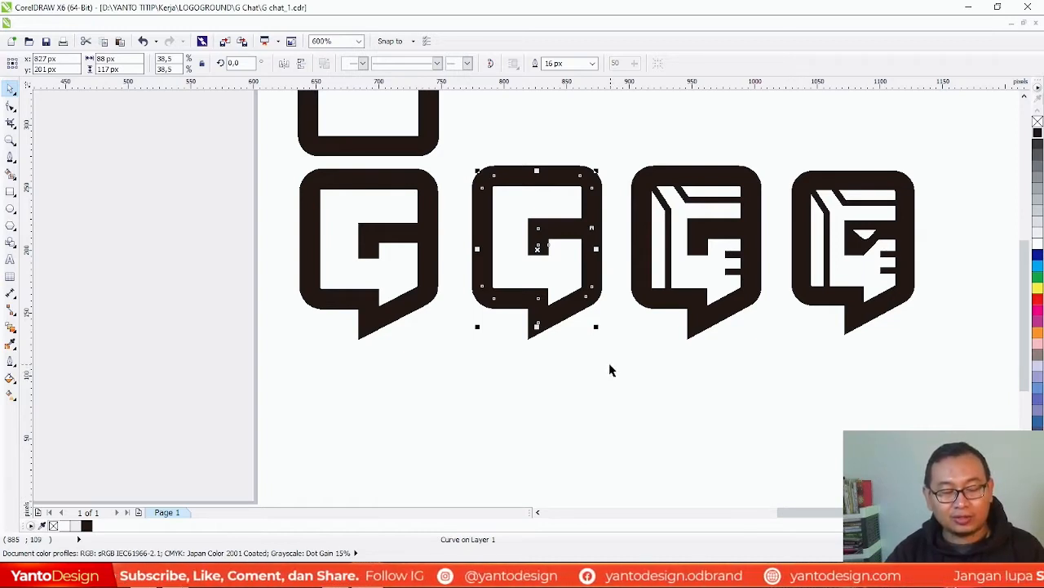
key("ctrl+shift+q")
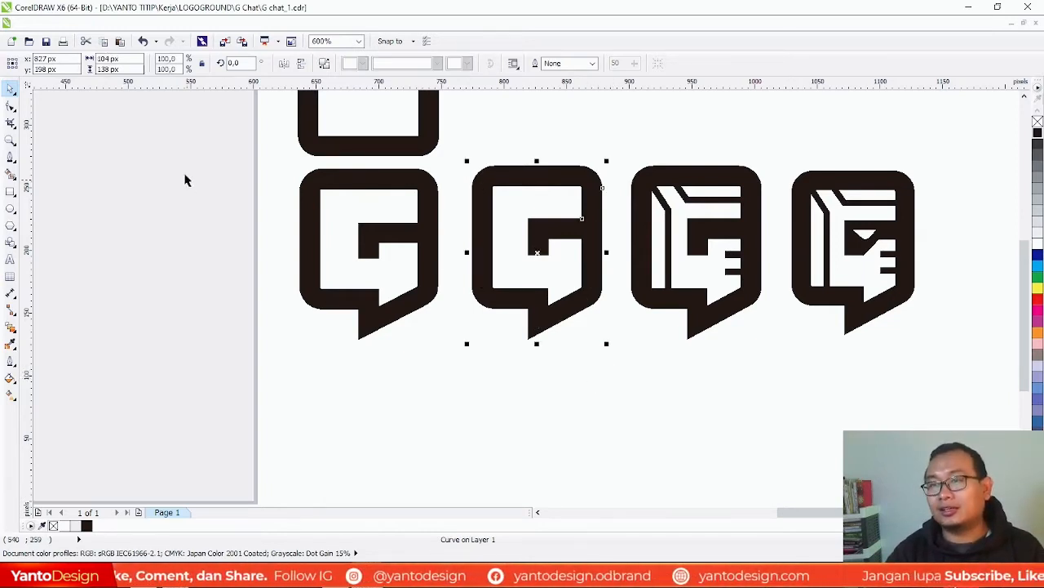
left_click(57, 23)
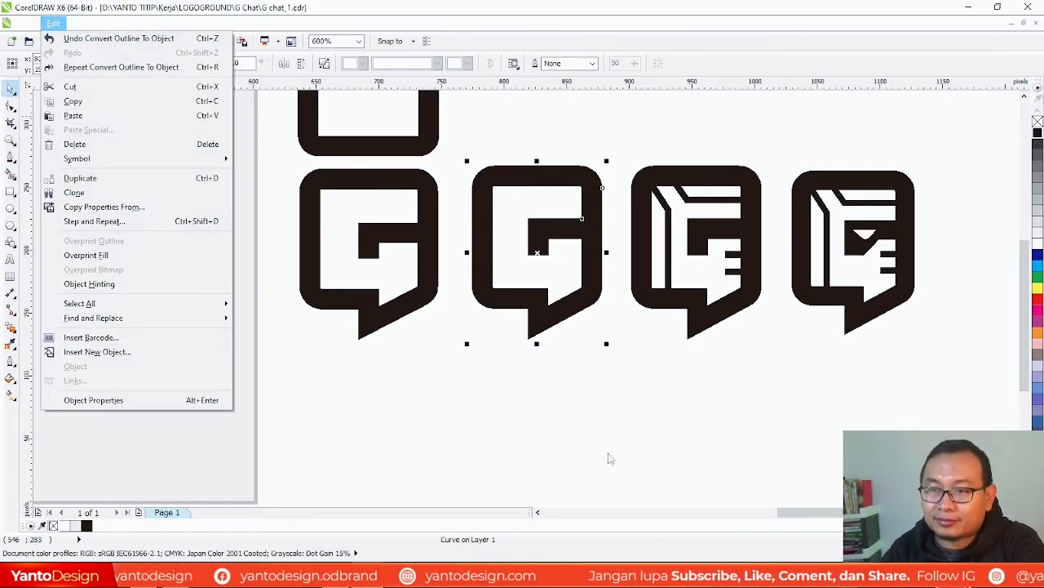
left_click(623, 419)
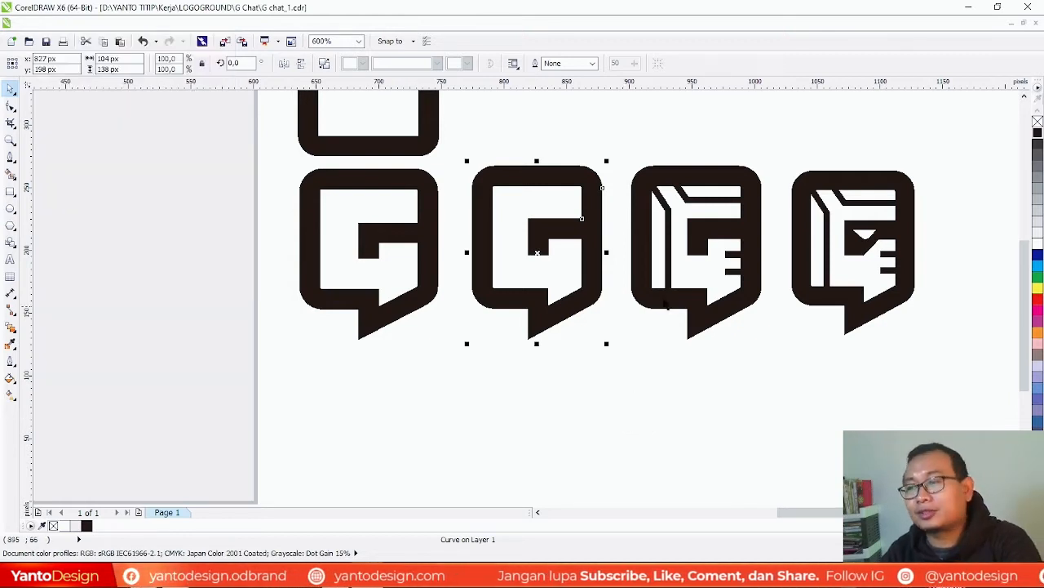
Inspect the second G logo's converted shape up close and undo the outline conversion
left_click(651, 433)
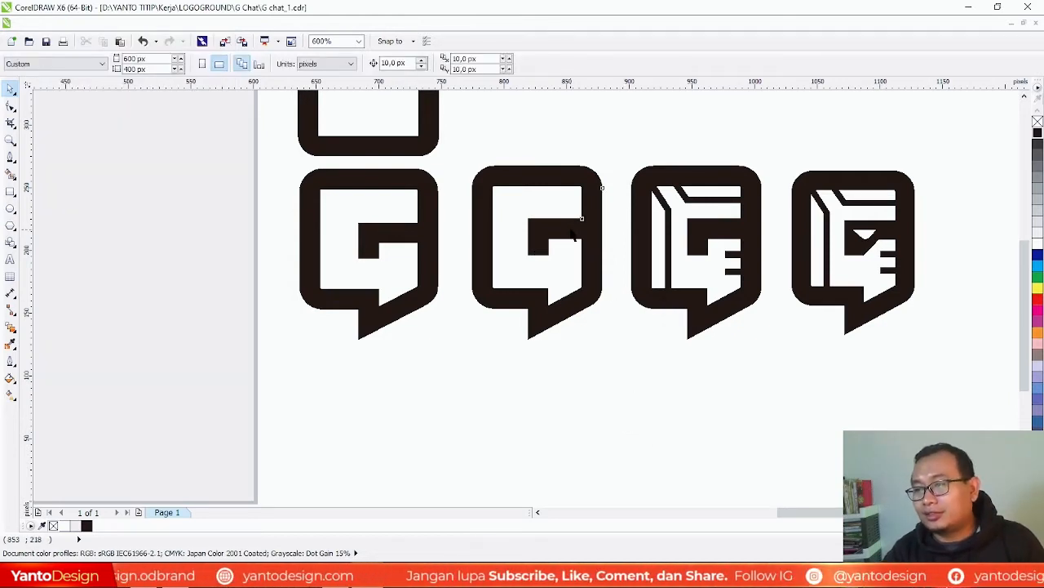
left_click(572, 232)
scroll(597, 244, "up", 4)
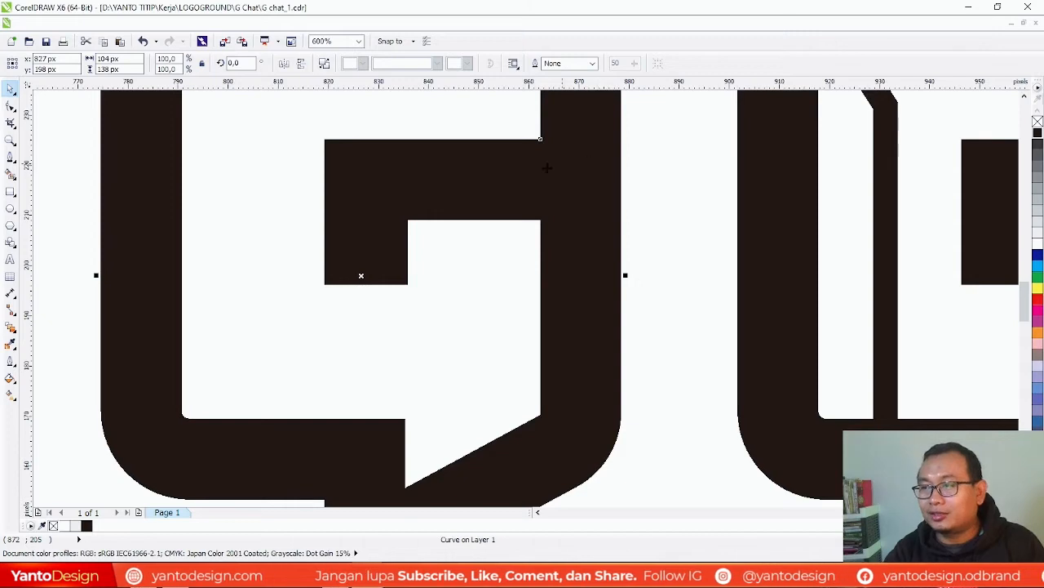
left_click(653, 201)
left_click(554, 190)
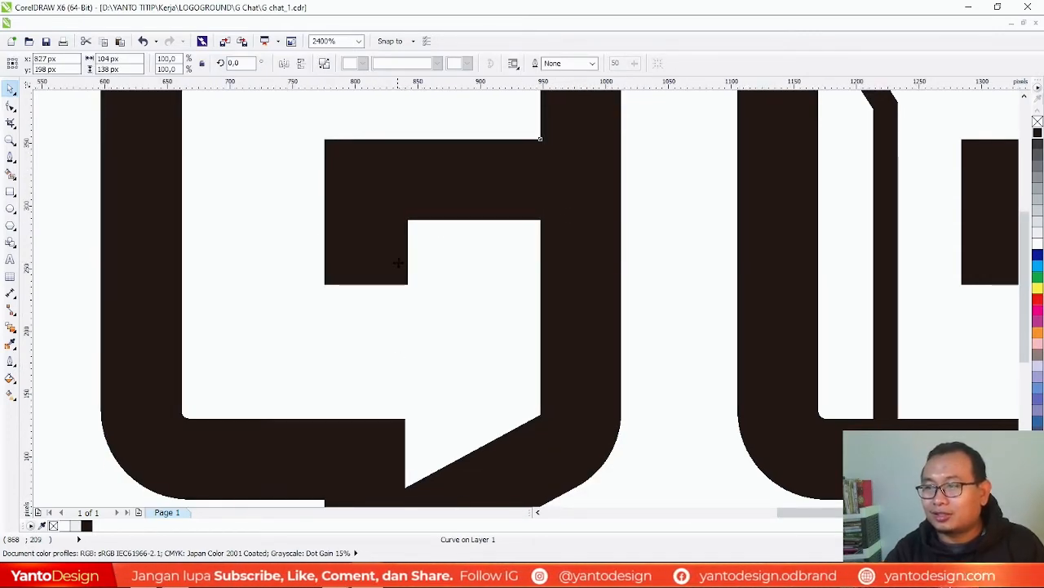
key("ctrl+z")
Examine the separate bent strips inside the third G logo's left and upper parts
scroll(400, 298, "down", 3)
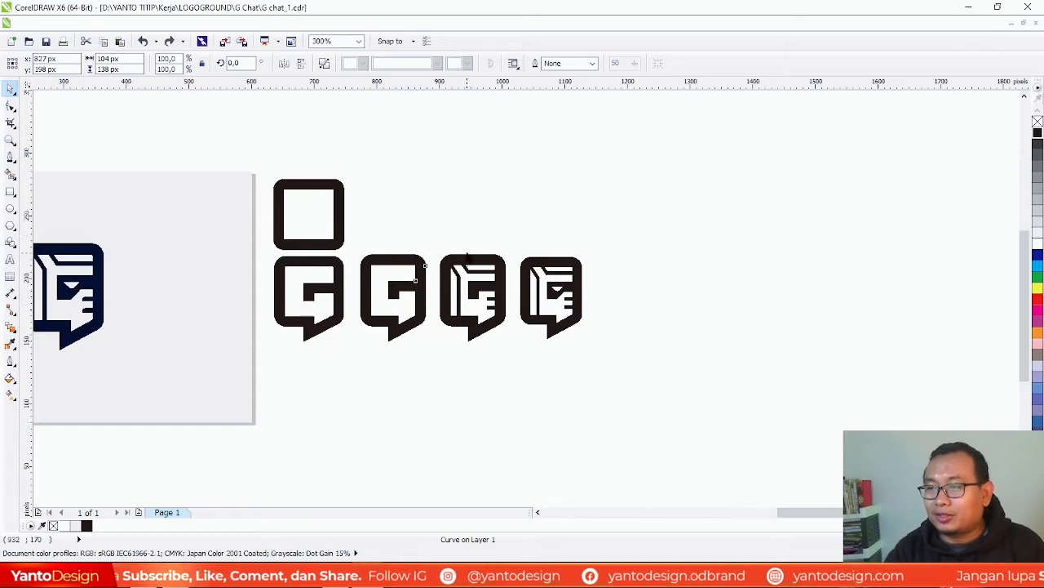
scroll(459, 287, "up", 2)
left_click(459, 288)
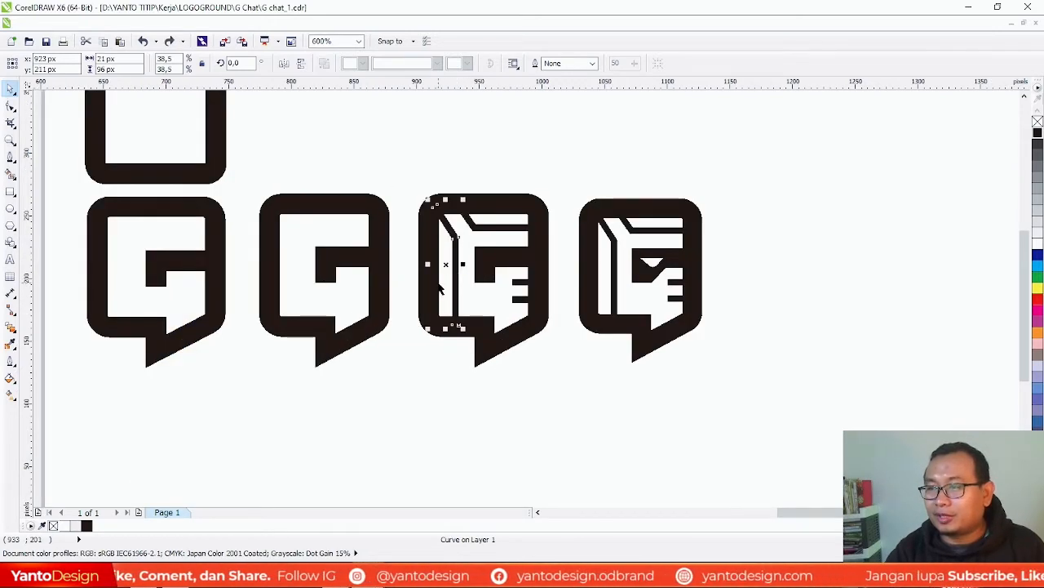
left_click(536, 226)
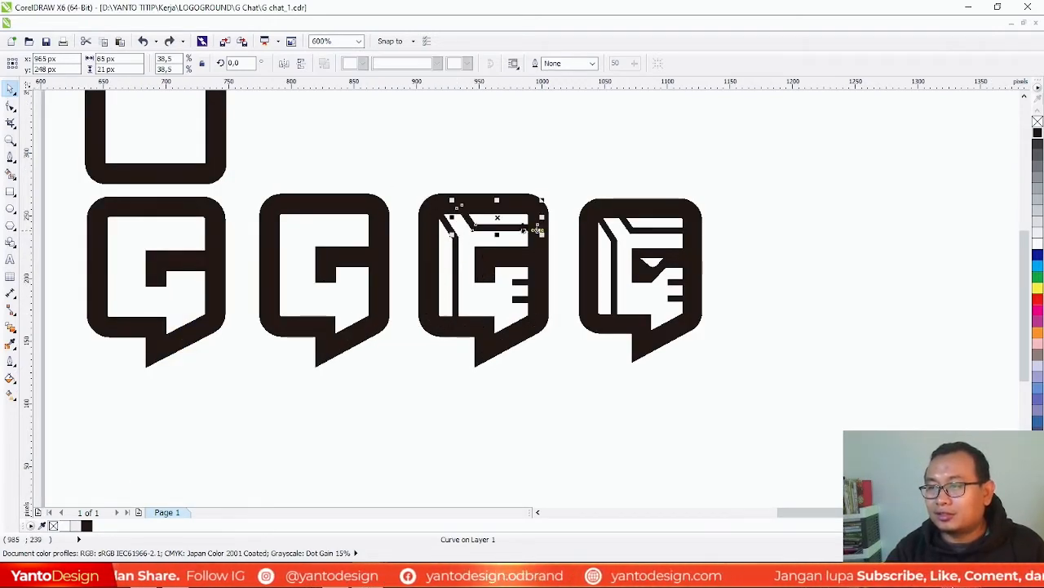
left_click(459, 269)
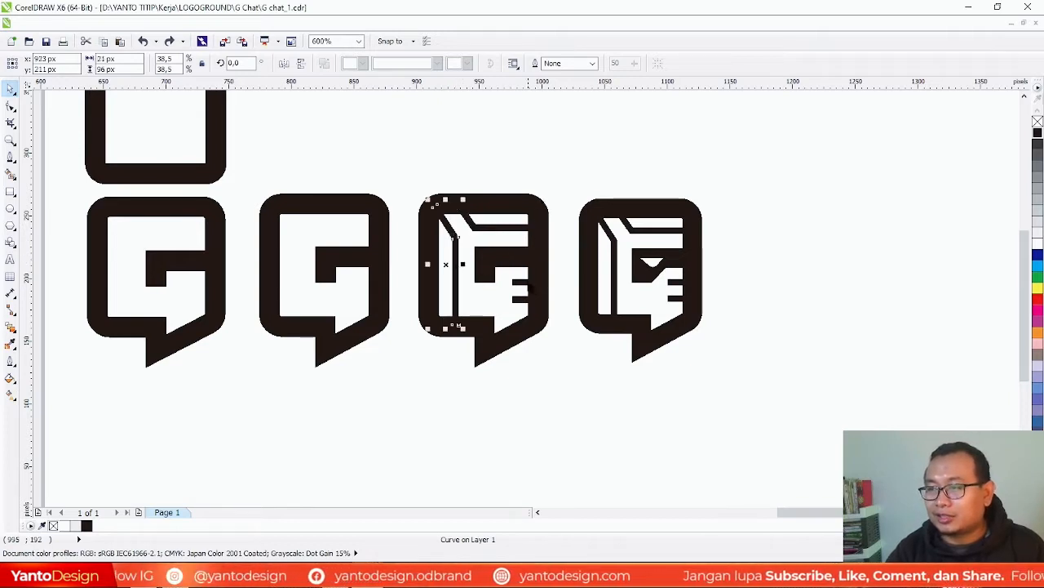
left_click(631, 164)
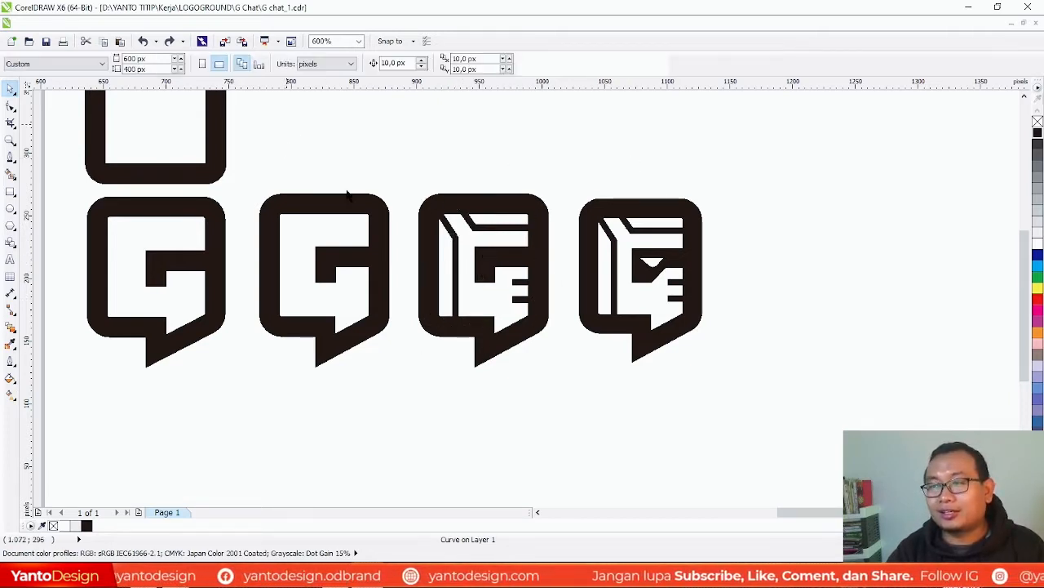
Try drawing a Pen tool line while the second G logo is selected, and undo it
left_click(378, 287)
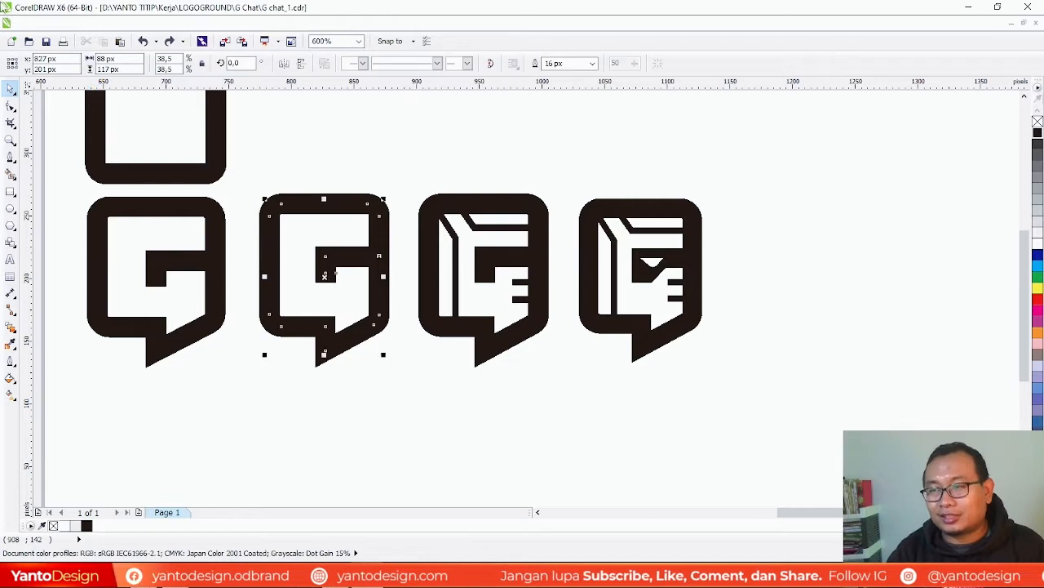
left_click(9, 157)
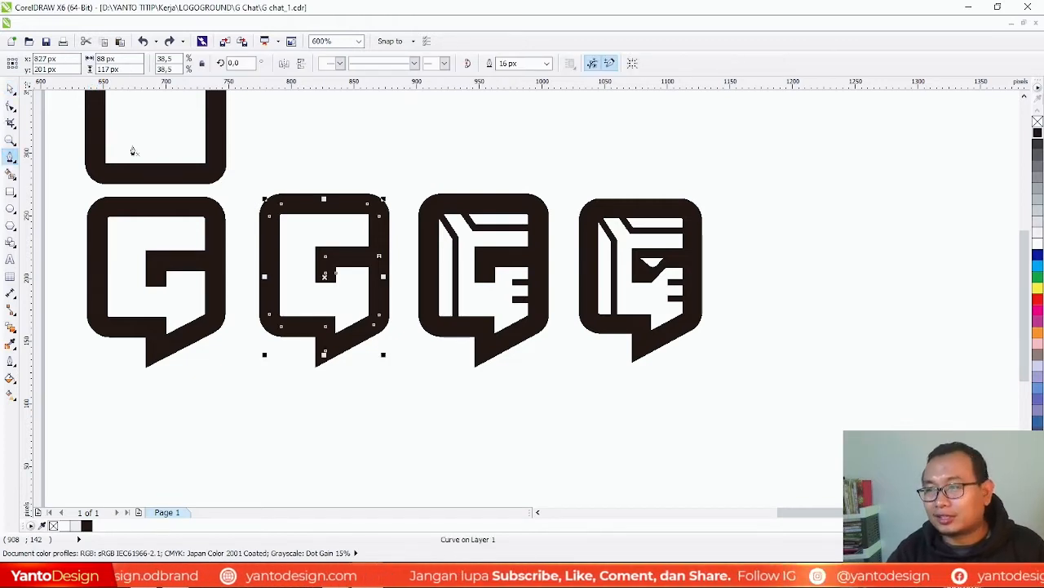
scroll(334, 234, "up", 2)
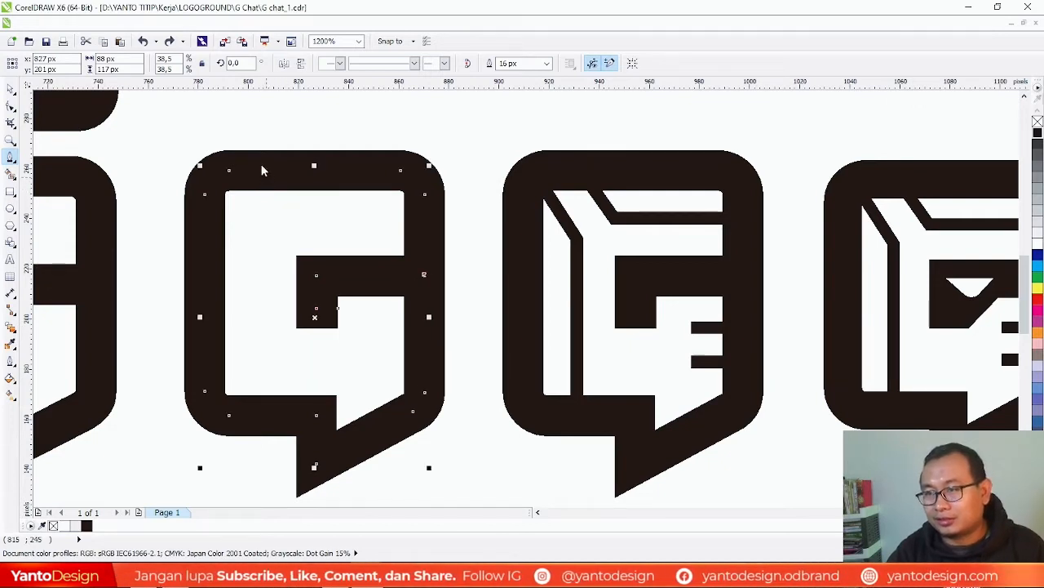
left_click(271, 186)
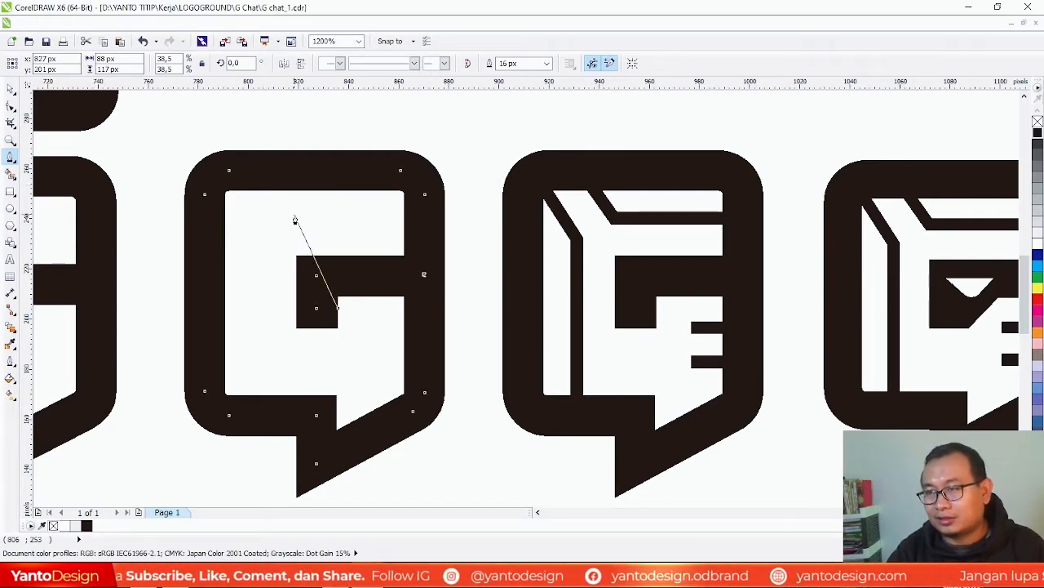
key("Escape")
key("ctrl+z")
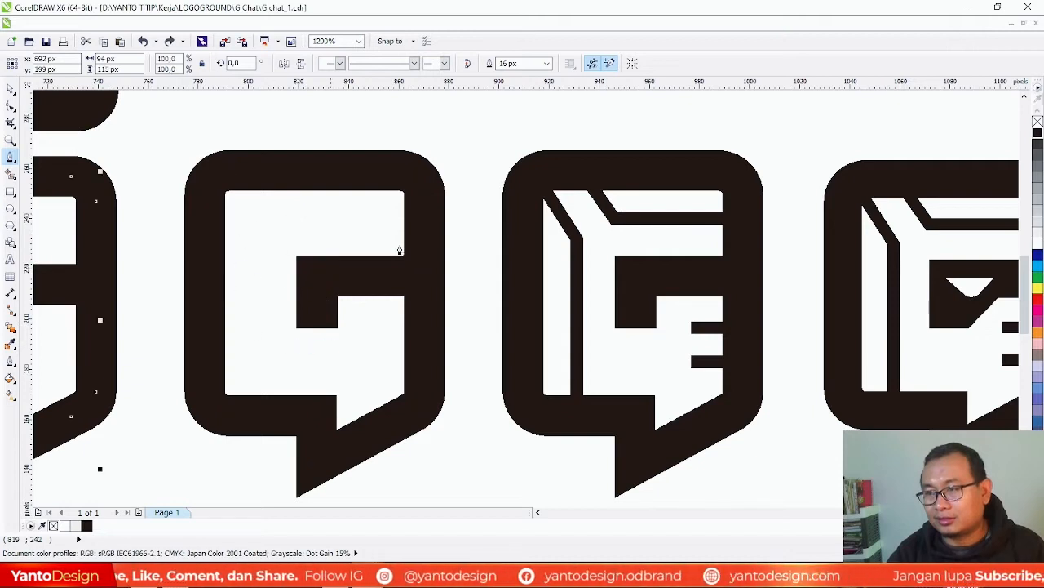
Draw a bent 2 px line about 61 by 12 px with the Pen tool from the second G logo's upper bar to its right side
left_click(260, 187)
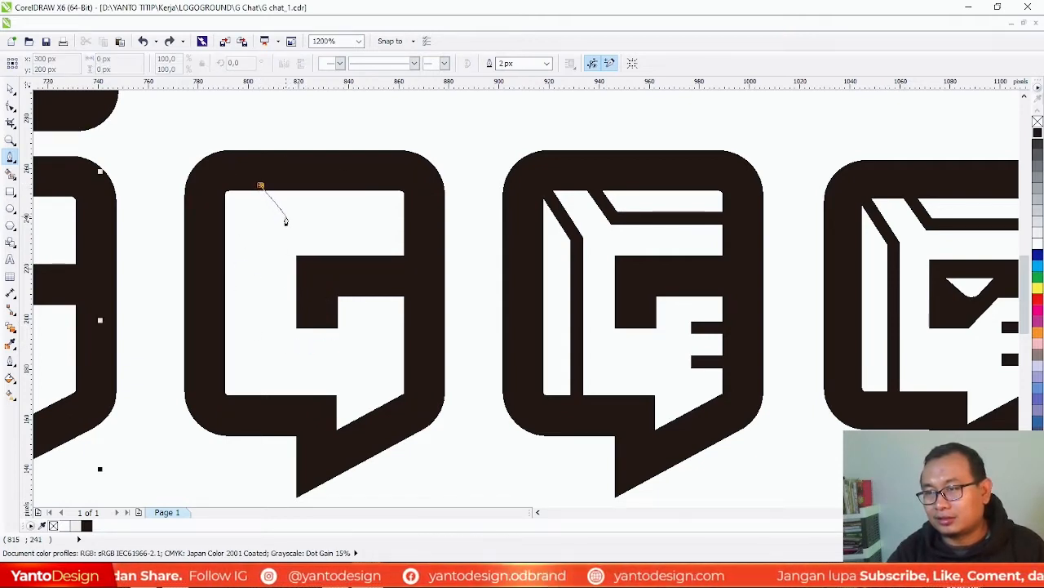
left_click(285, 219)
left_click(412, 218)
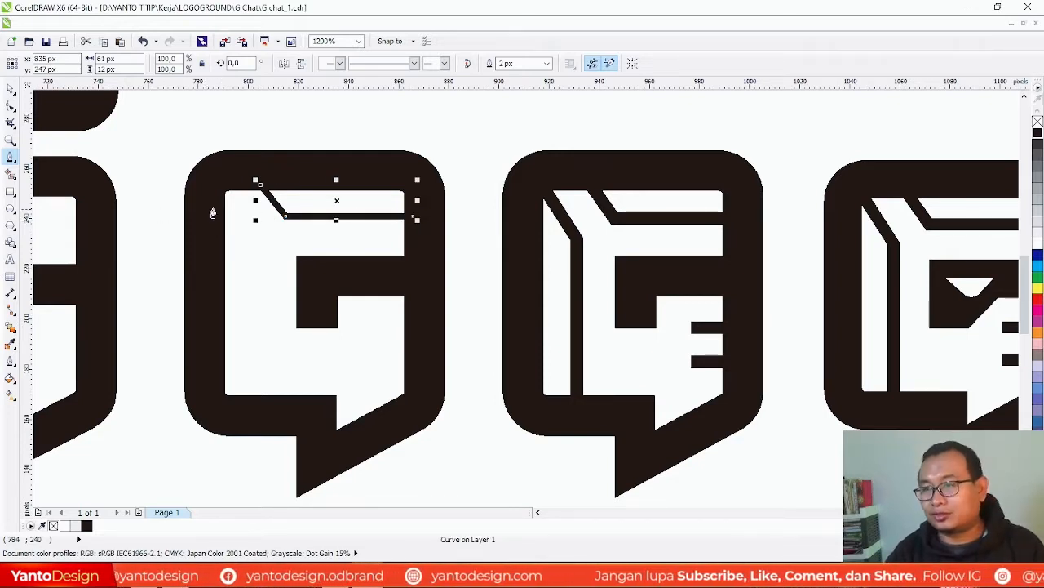
Draw a bent 2 px line down the second G logo's left side and a 20 px horizontal line inward from its right side
left_click(216, 183)
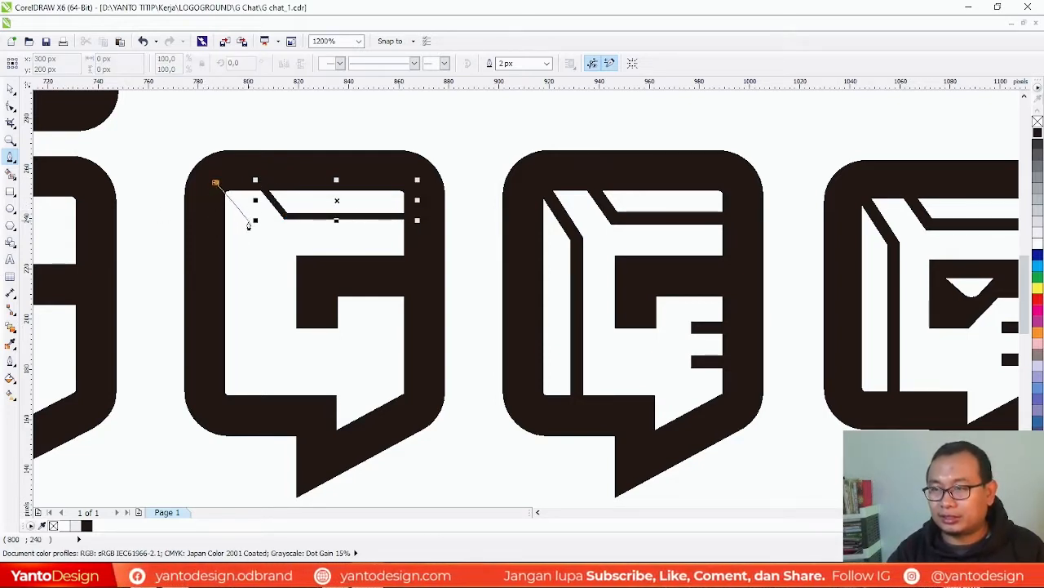
left_click(253, 230)
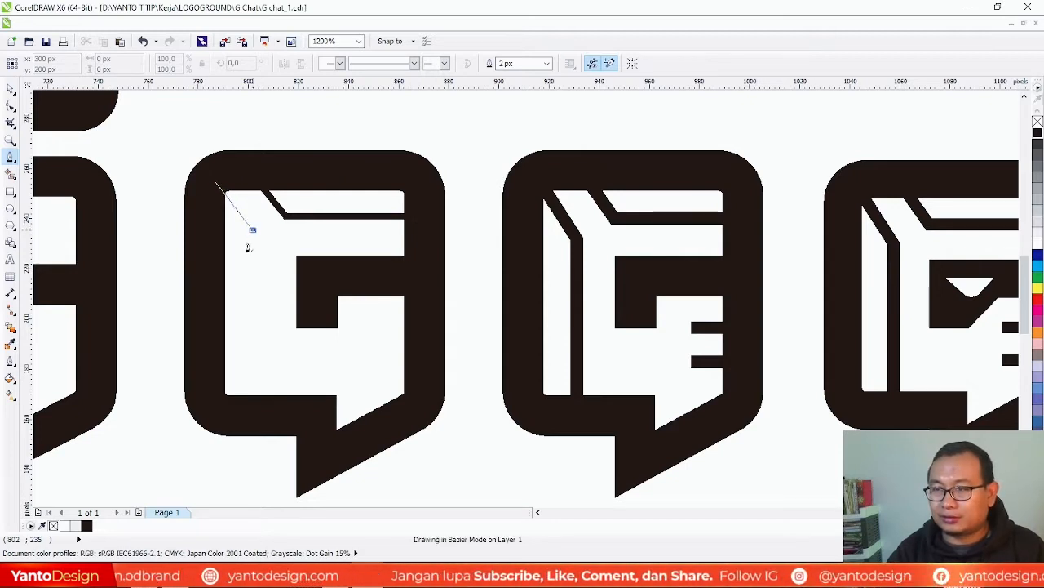
double_click(253, 409)
left_click(424, 324)
double_click(369, 325)
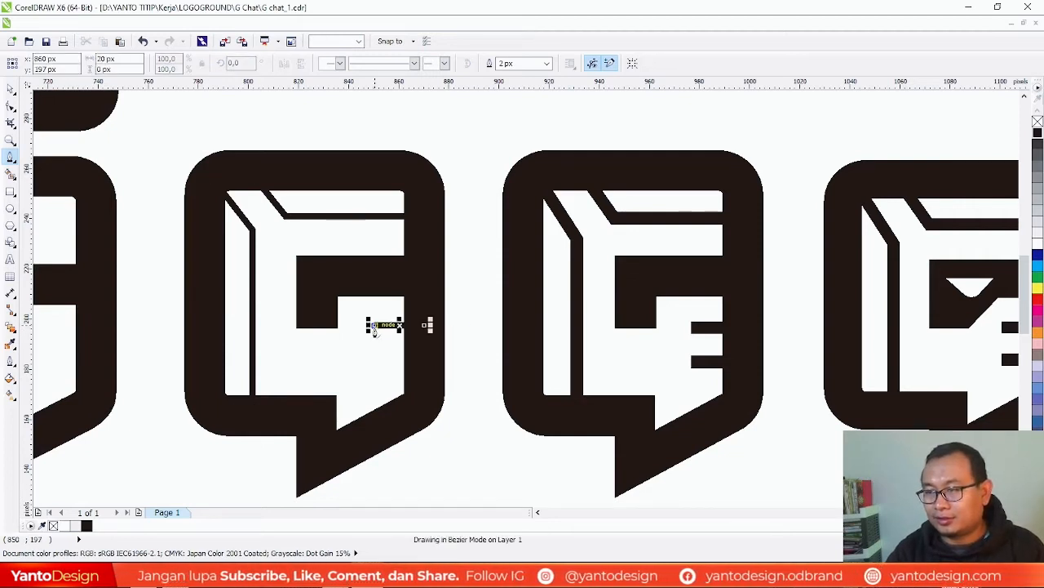
Try drawing another short line about 18 px long below the 20 px line, and undo it
left_click(420, 362)
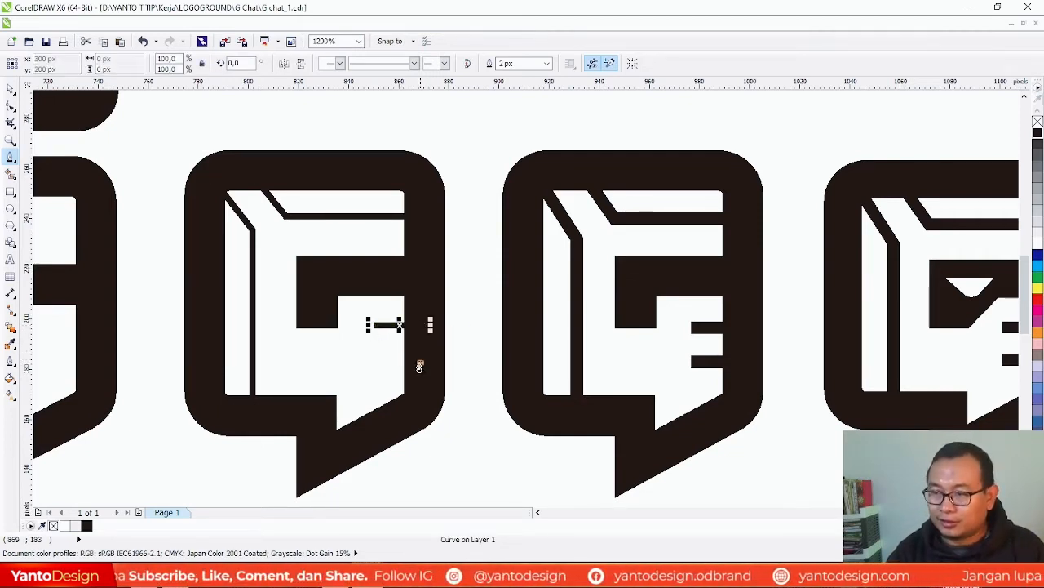
left_click(375, 362)
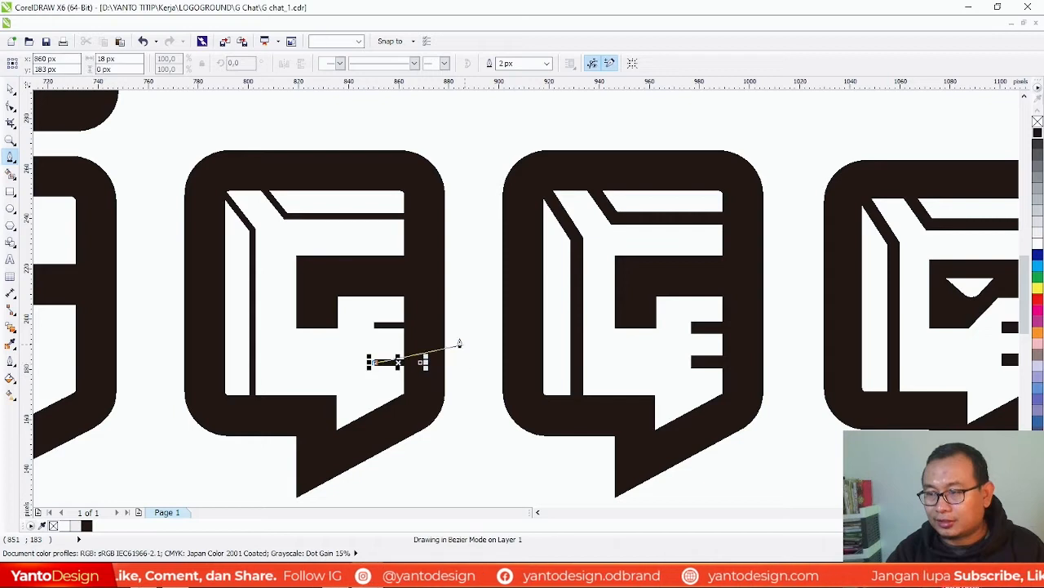
key("Escape")
key("ctrl+z")
Duplicate the 20 px horizontal line about 13 px below the original
left_click(10, 88)
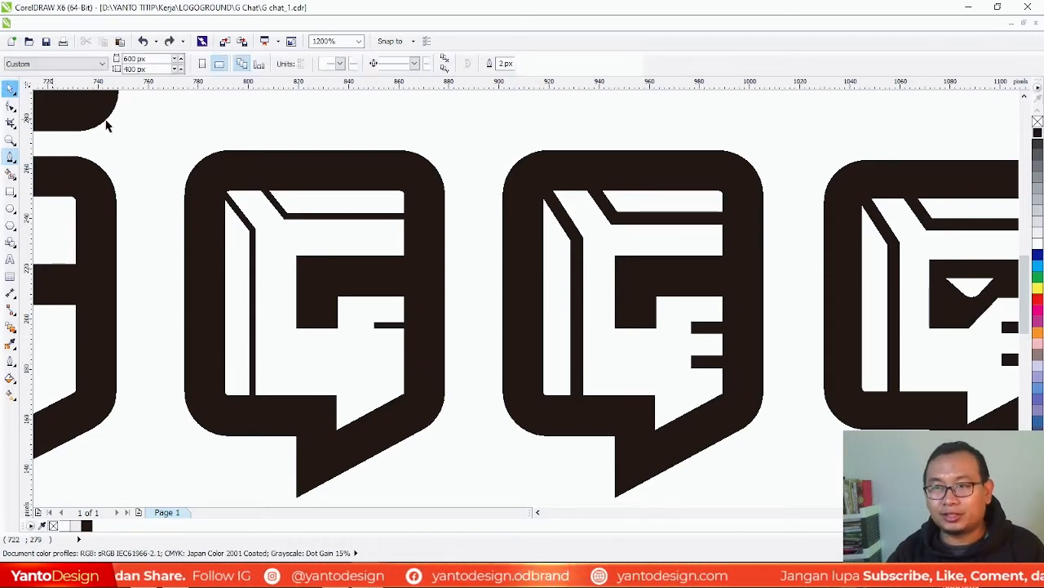
left_click_drag(389, 354, 391, 359)
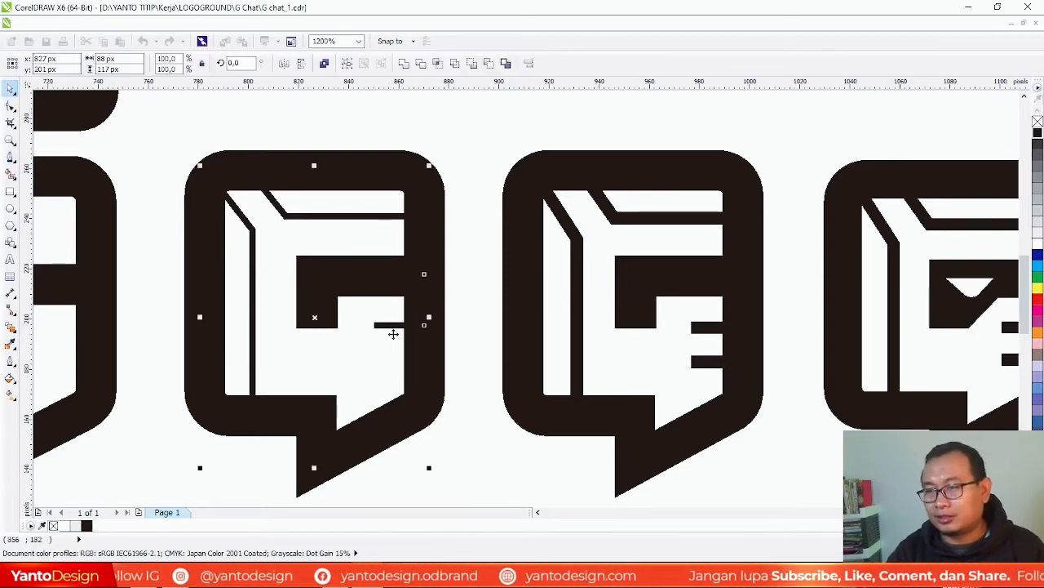
left_click(392, 328)
left_click(469, 305)
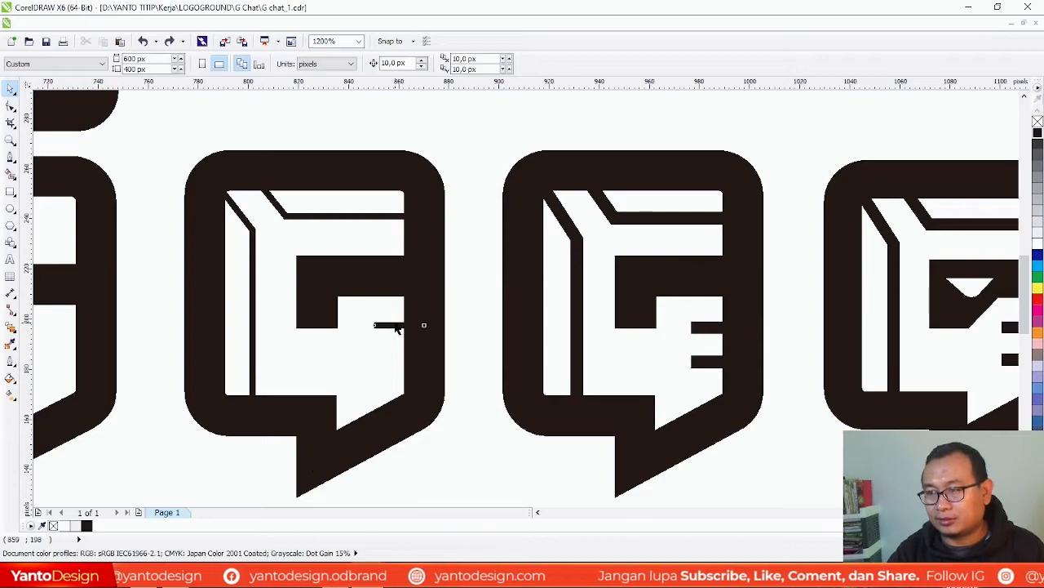
left_click(393, 325)
left_click_drag(388, 325, 387, 356)
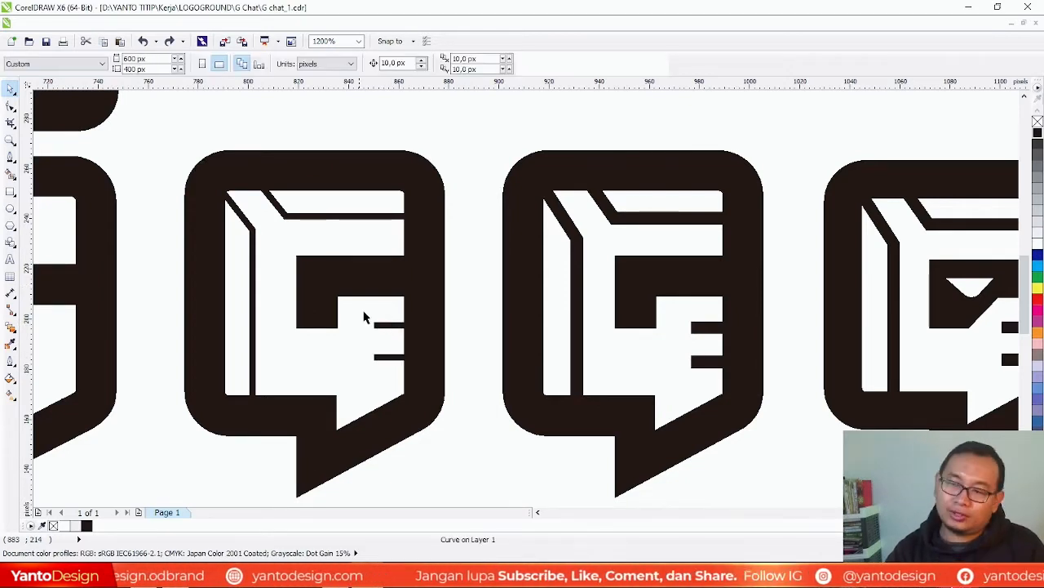
Move both short lines together to y 189 px, and shift the lower one further down to y 181 px
left_click(377, 327)
left_click(381, 357, "shift")
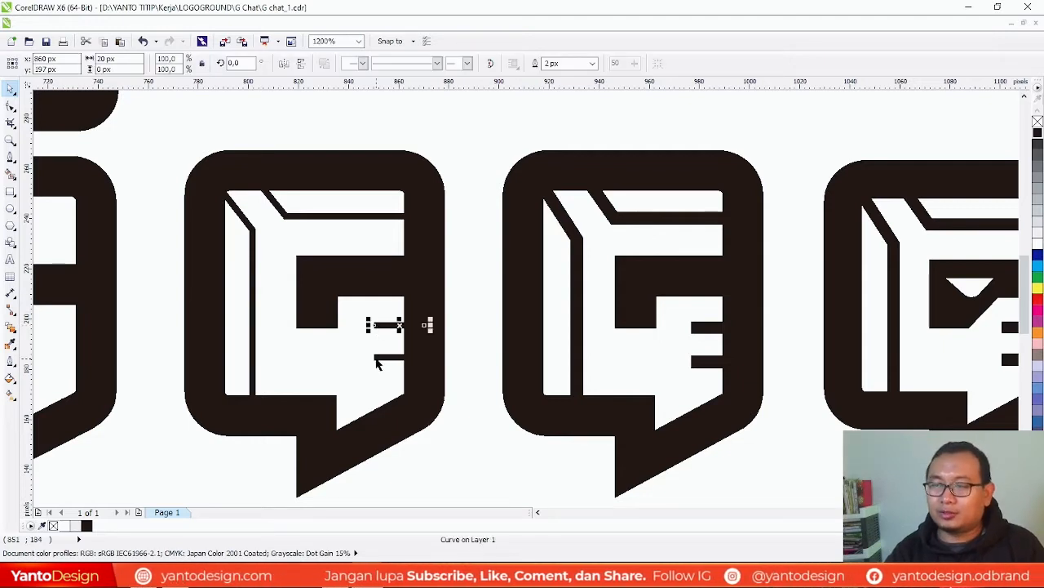
key("Down")
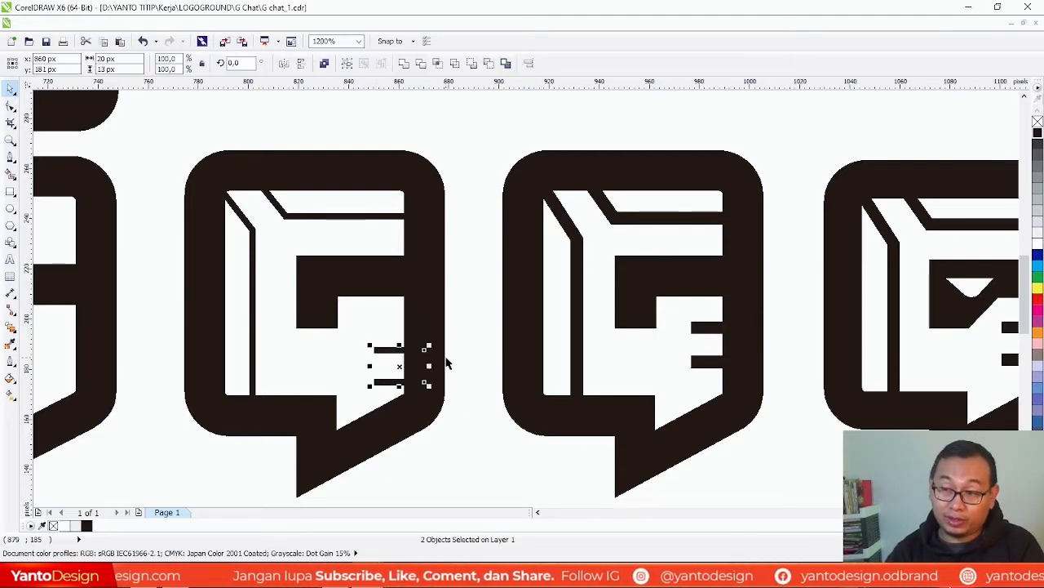
mouse_move(384, 347)
left_mouse_down()
mouse_move(390, 326)
mouse_move(390, 336)
left_mouse_up()
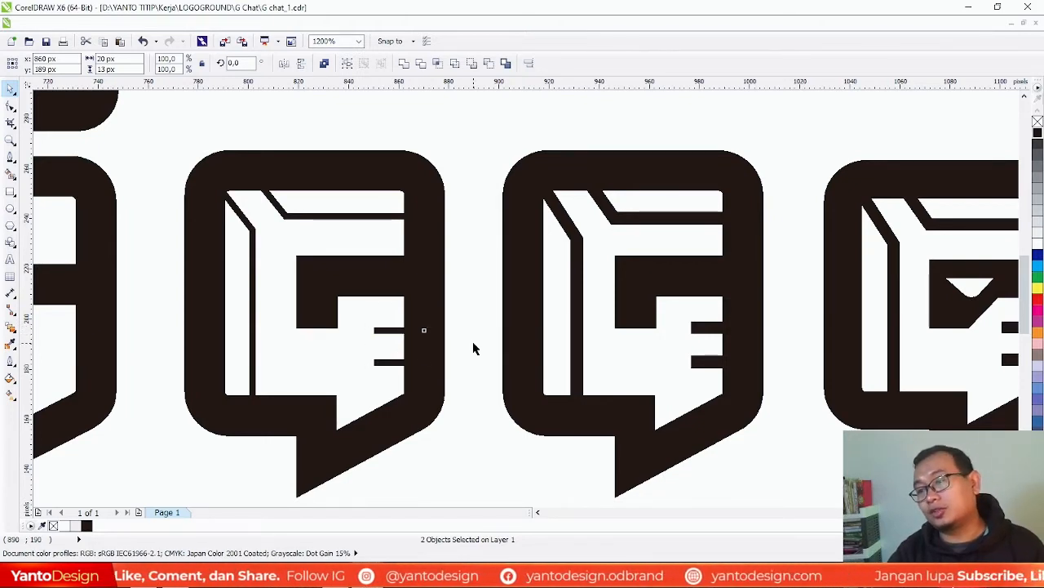
left_click(471, 340)
left_click(390, 364)
left_click_drag(390, 369, 390, 370)
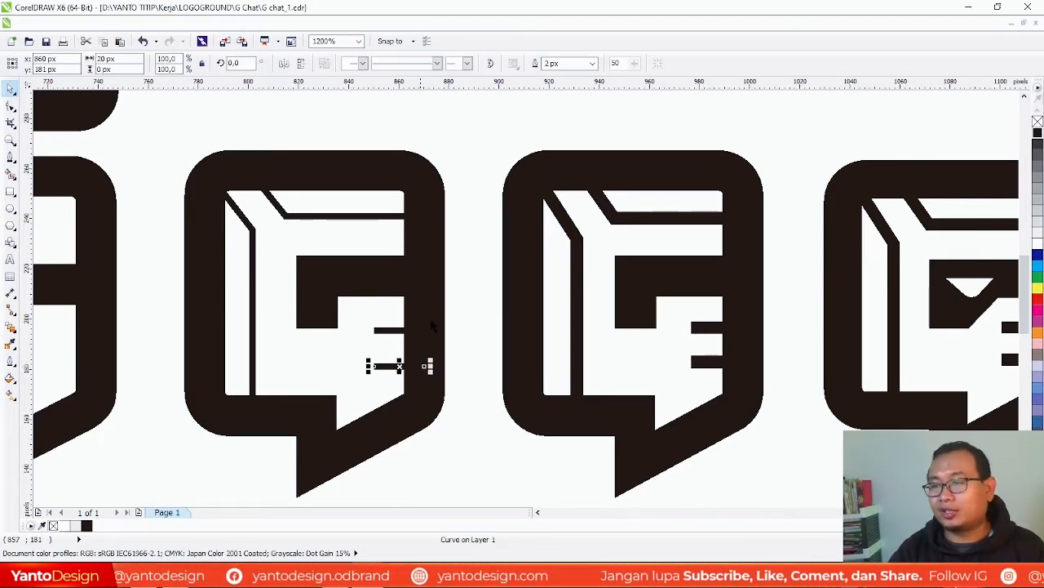
left_click(450, 318)
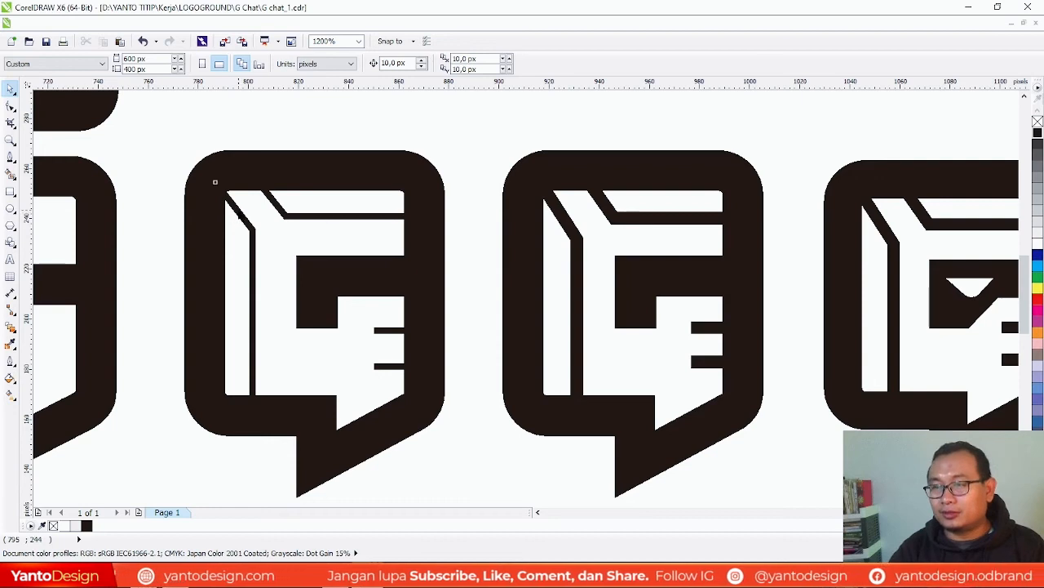
Set the outline width of the two bent lines and the two short lines to 4 px
left_click(239, 217)
left_click(398, 332, "shift")
left_click(396, 367, "shift")
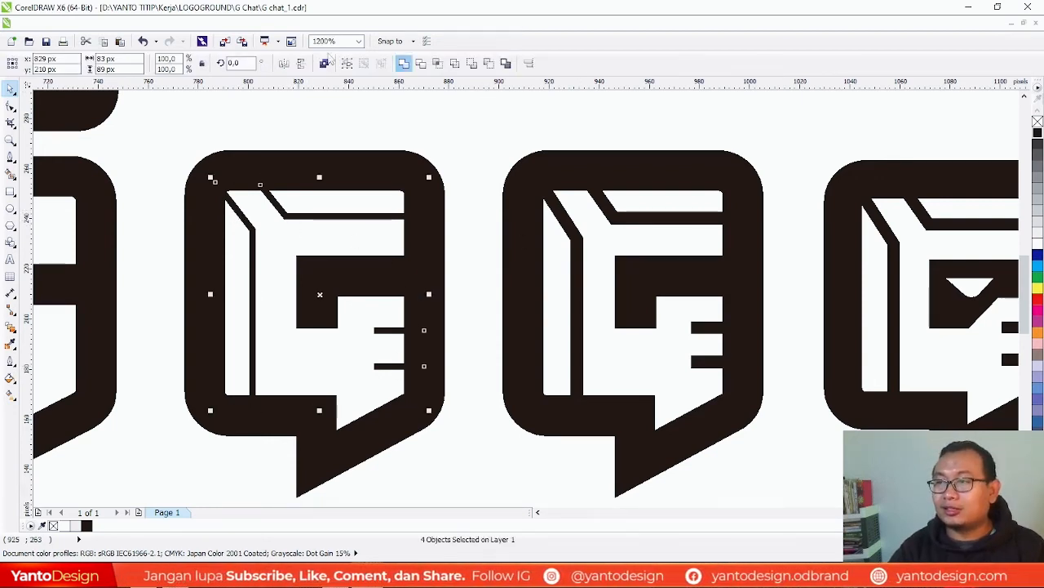
left_click(10, 377)
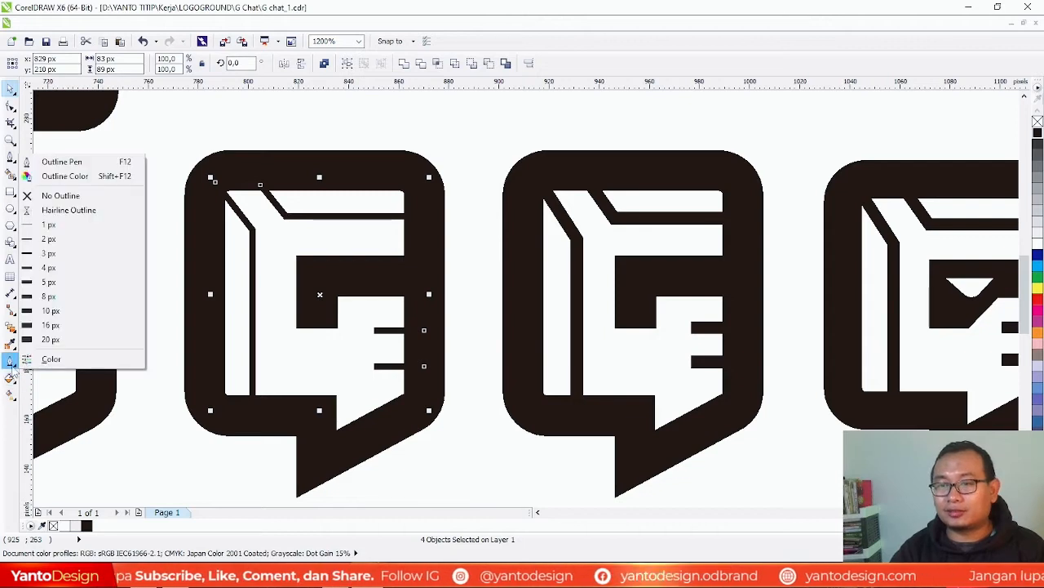
left_click(69, 269)
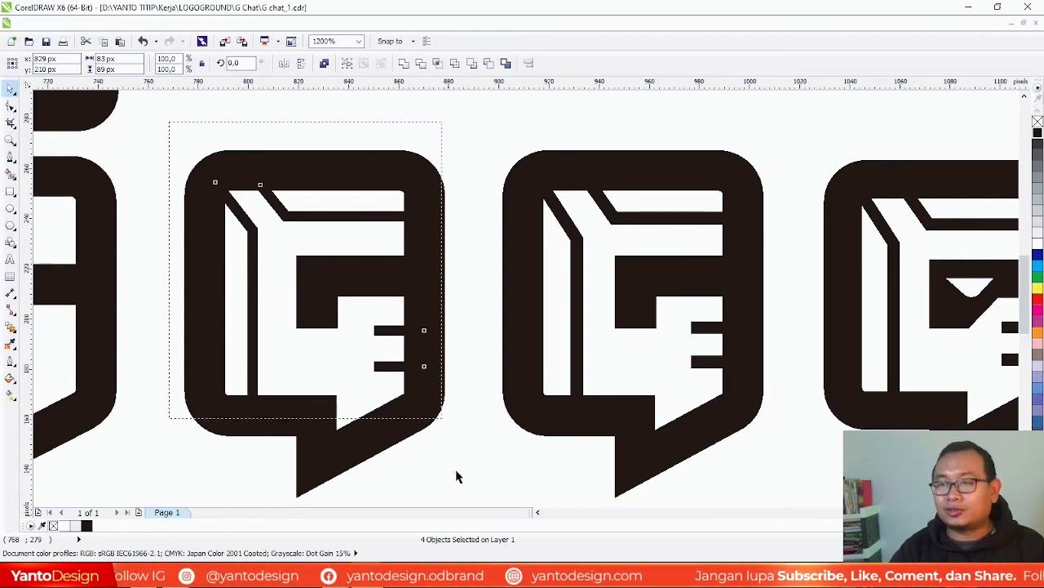
Convert the outlines of the second G logo and its four detail lines to objects
scroll(477, 502, "down", 2)
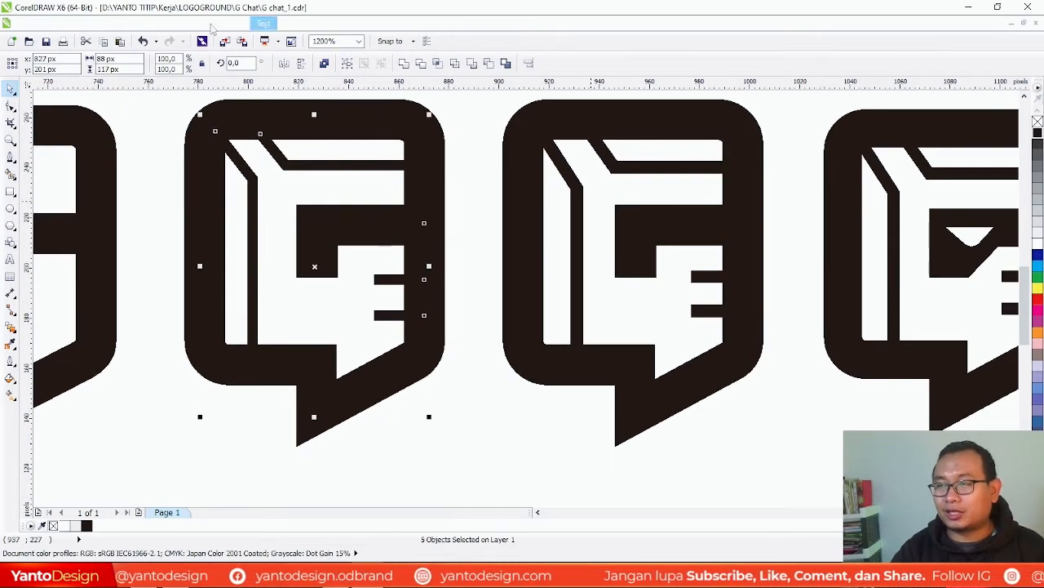
left_click(326, 178, "shift")
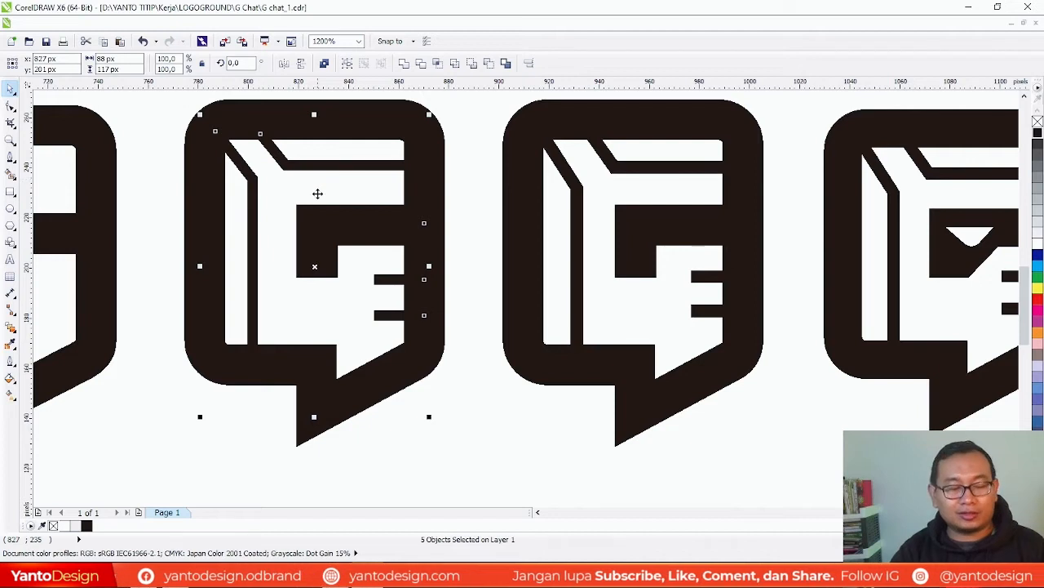
key("ctrl+shift+q")
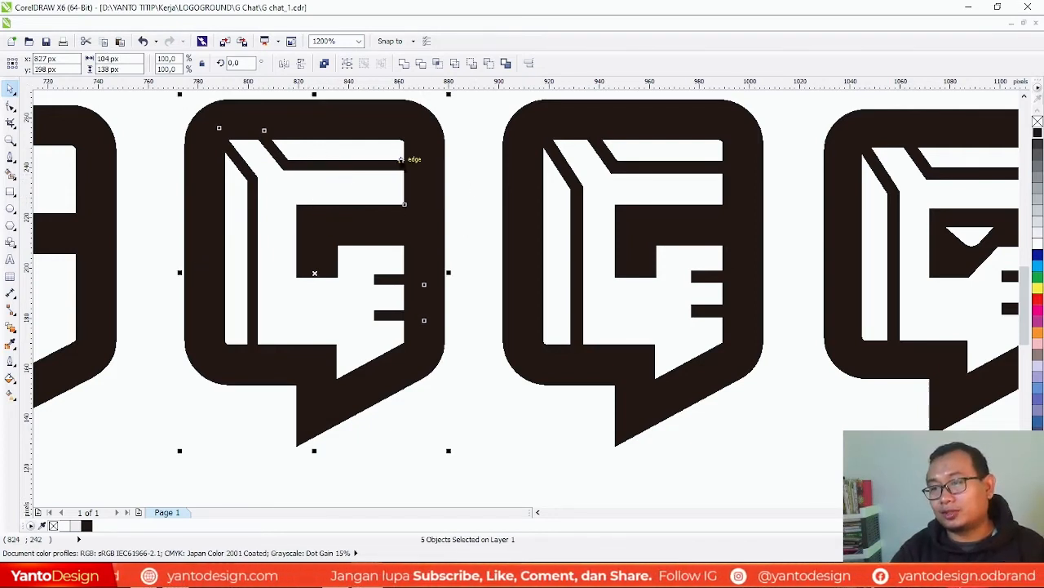
left_click(492, 147)
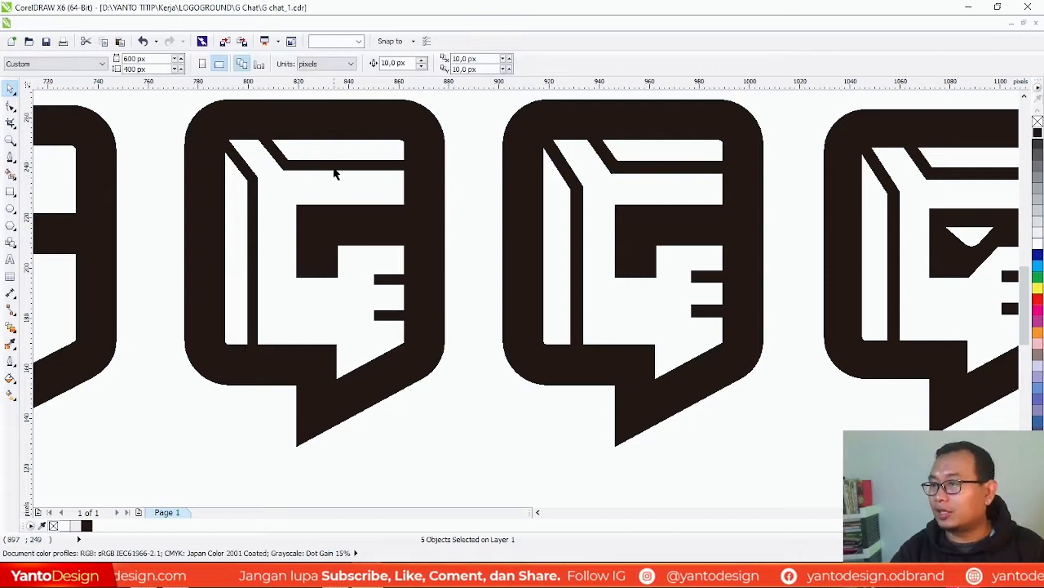
Check the converted bent strips, G outline and short strips of the second logo by selecting them one at a time
left_click(334, 171)
left_click(255, 176)
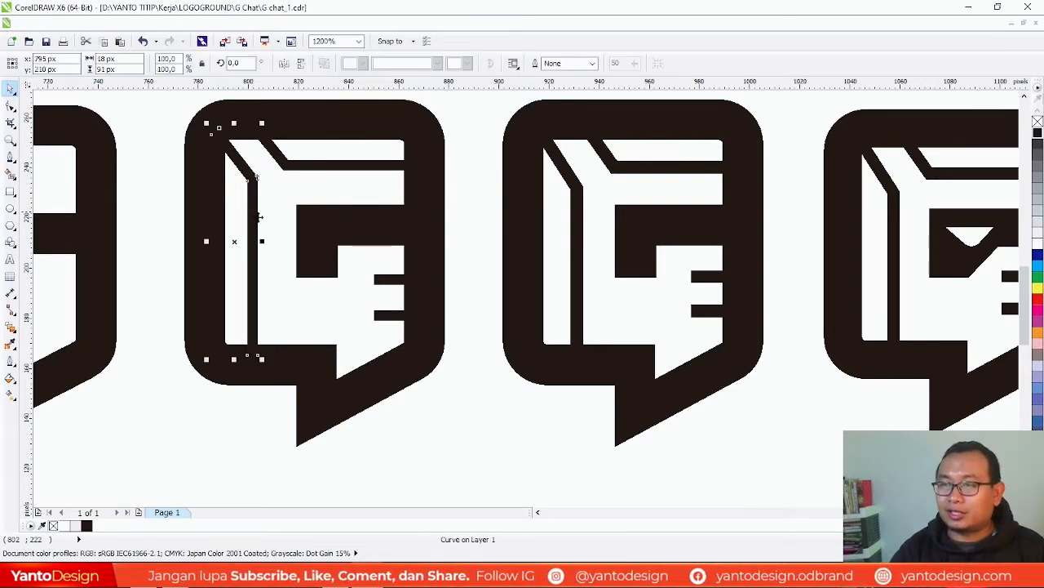
left_click(381, 237)
left_click(400, 281)
left_click(397, 316)
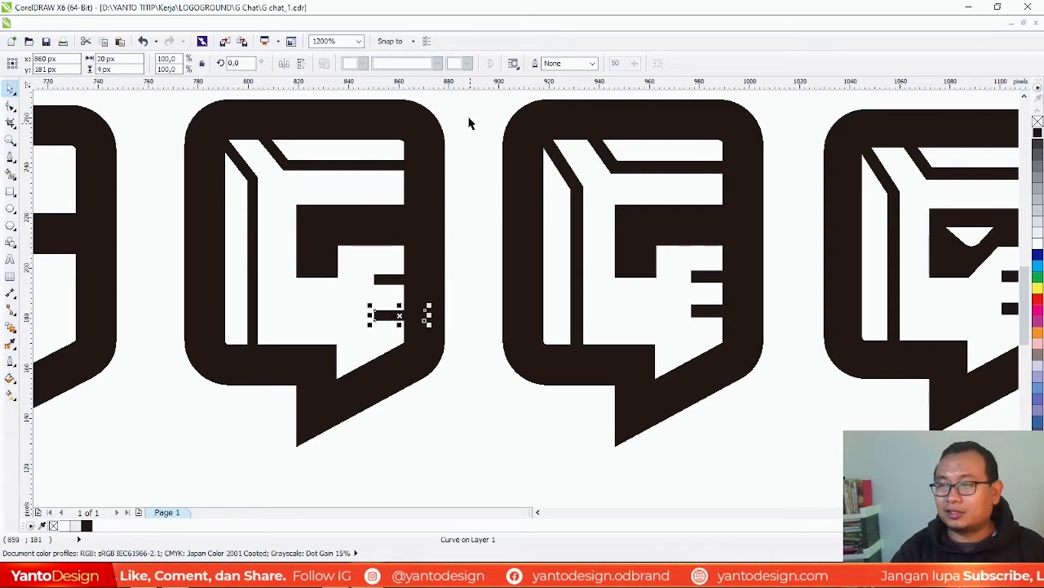
Weld the second G logo's outline shape and its four strips into a single shape
scroll(466, 121, "up", 2)
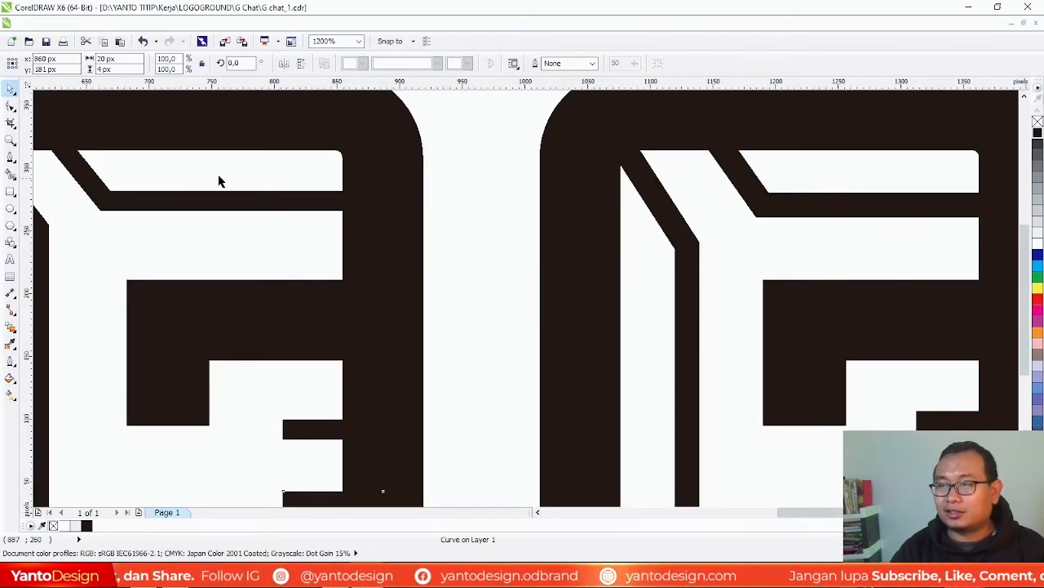
scroll(290, 306, "down", 1)
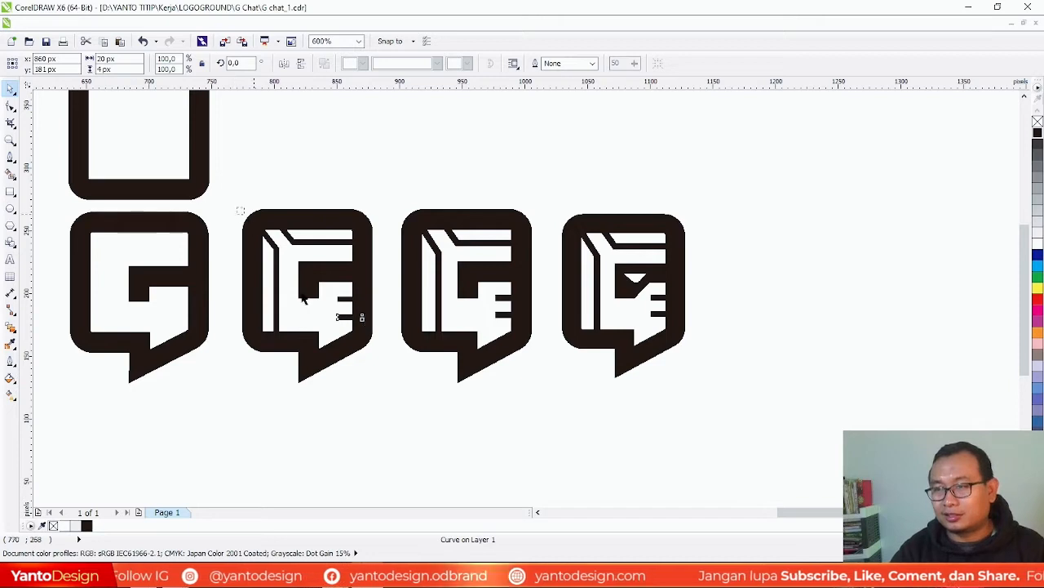
left_click_drag(386, 425, 383, 413)
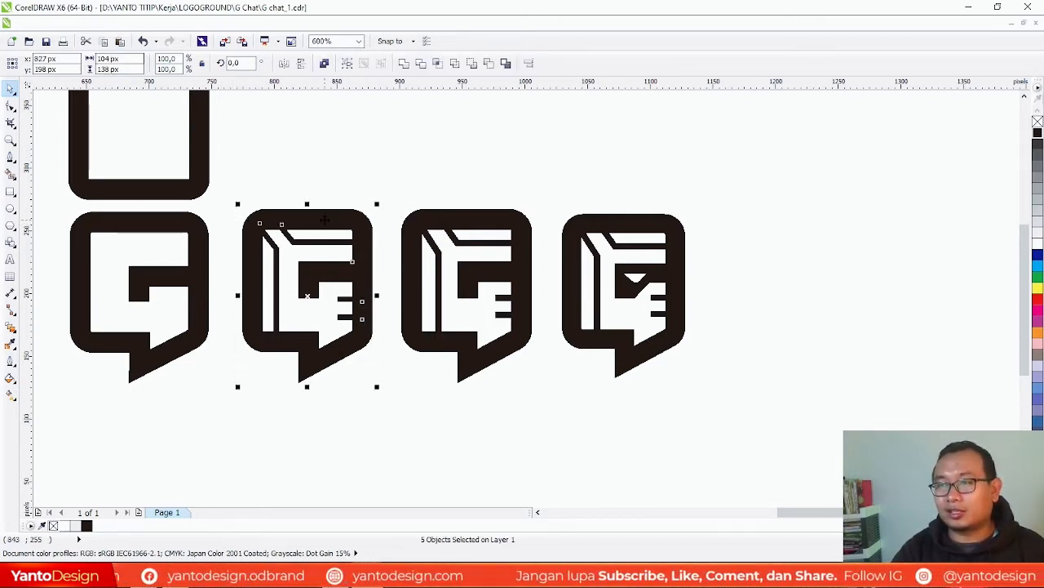
left_click(408, 67)
left_click(405, 182)
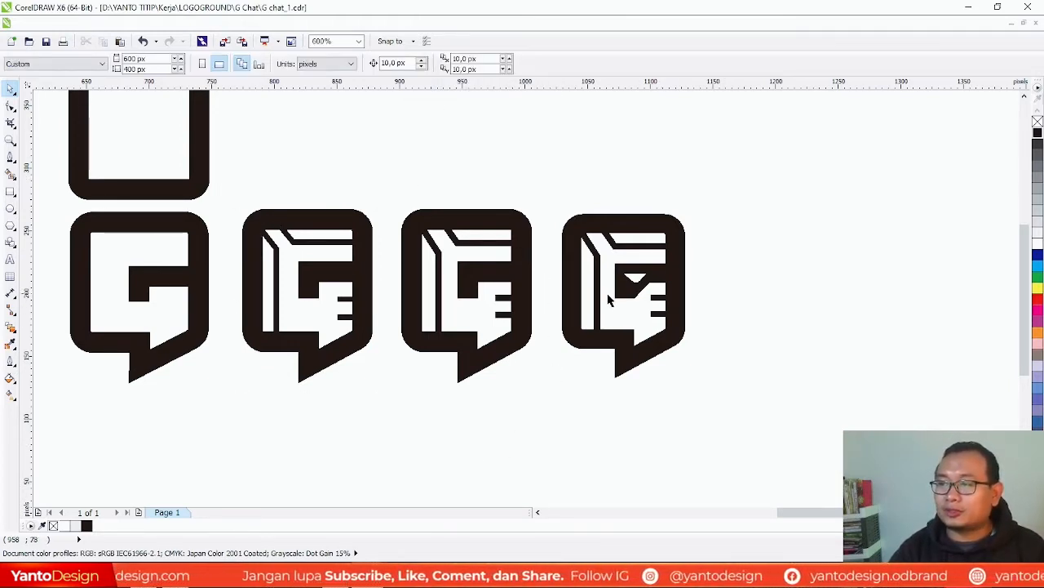
Reshape the welded G's inner bar by moving its lower inner corner node to the right, giving the bar a diagonal edge
scroll(305, 299, "up", 2)
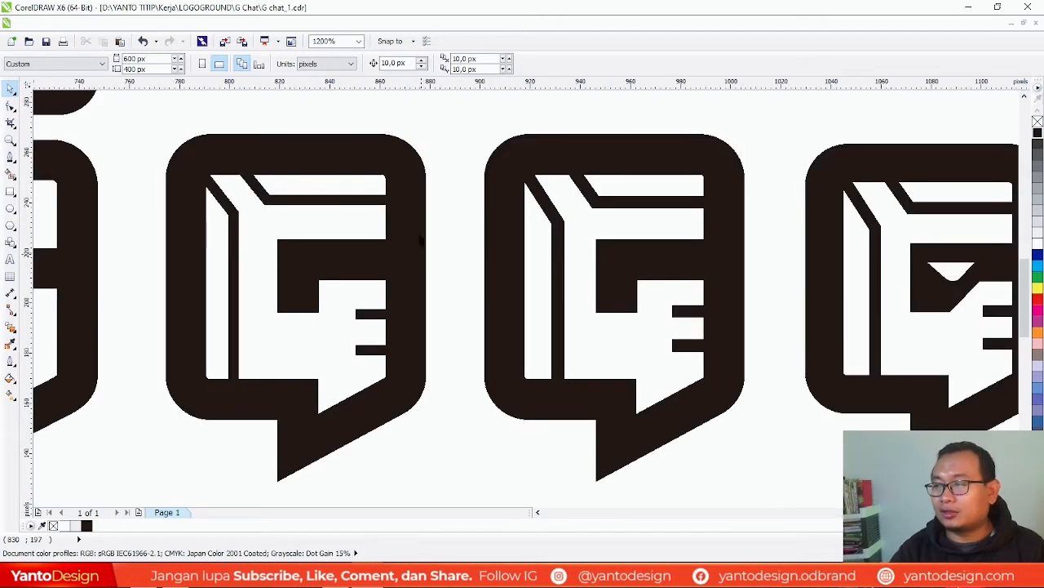
left_click(11, 105)
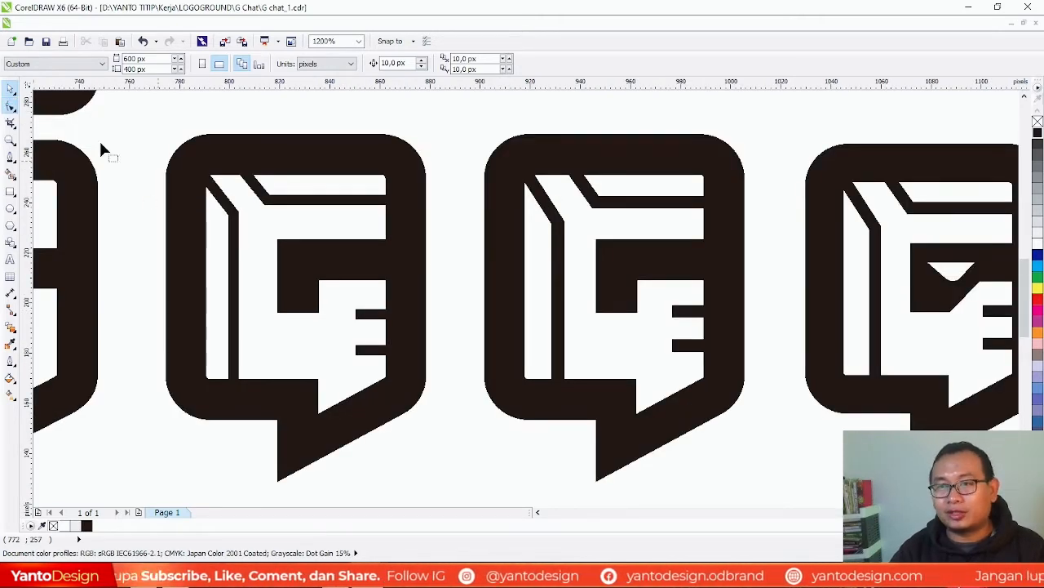
left_click(331, 255)
left_click_drag(319, 279, 335, 281)
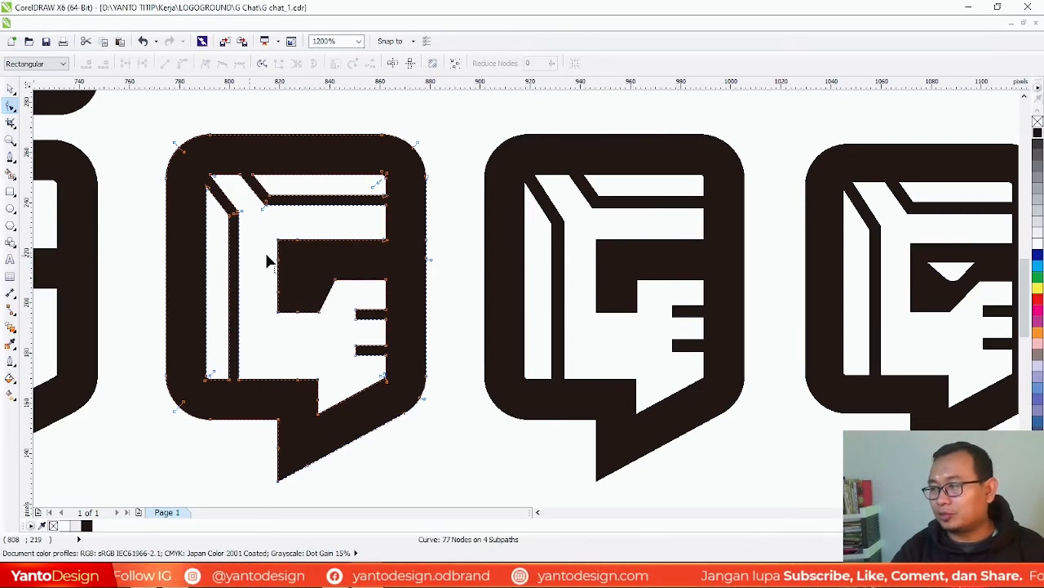
left_click_drag(336, 281, 377, 279)
left_click(448, 187)
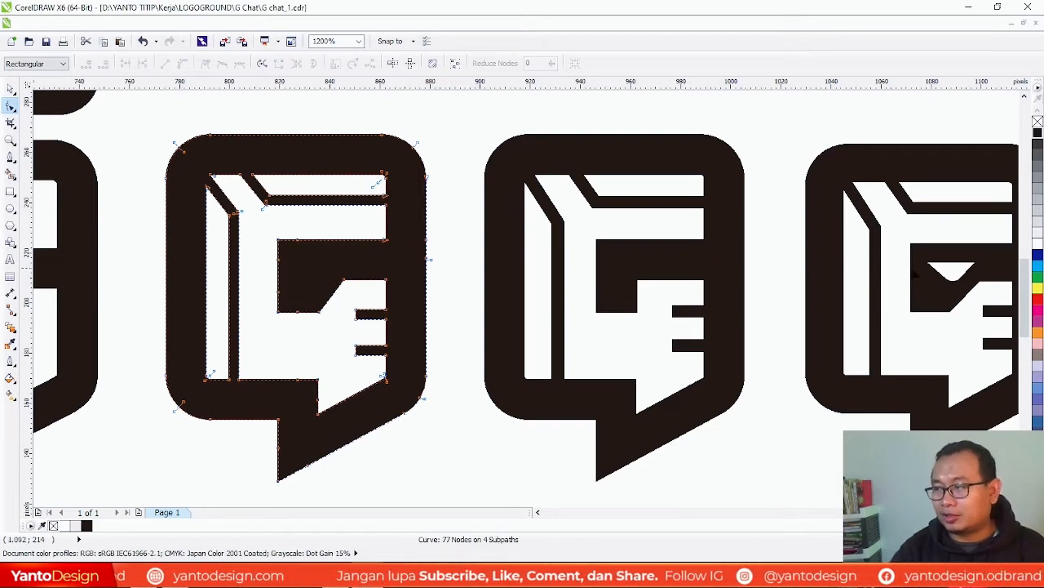
Draw a closed, downward-pointing triangle about 16 by 8 px inside the G's inner bar with the Pen tool, and select it
left_click(11, 191)
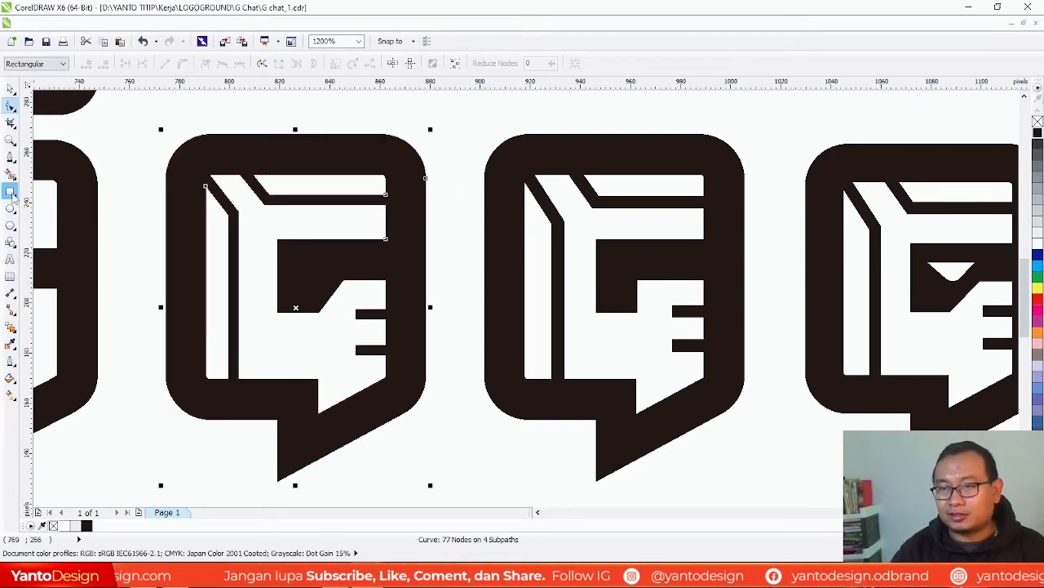
left_click(297, 264)
left_click(340, 265)
left_click(315, 288)
left_click(293, 264)
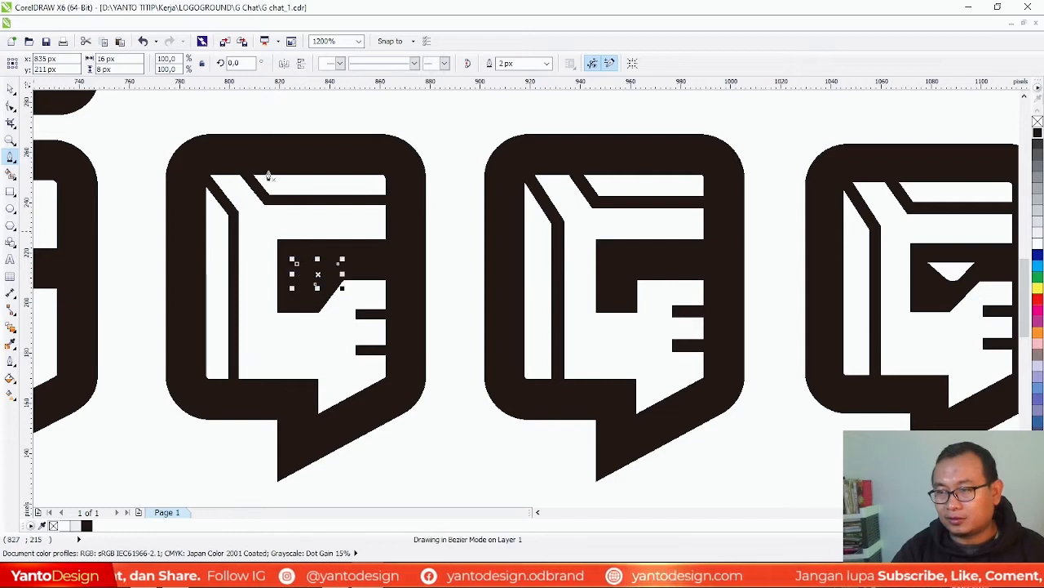
key("space")
left_click(472, 245)
left_click(317, 279)
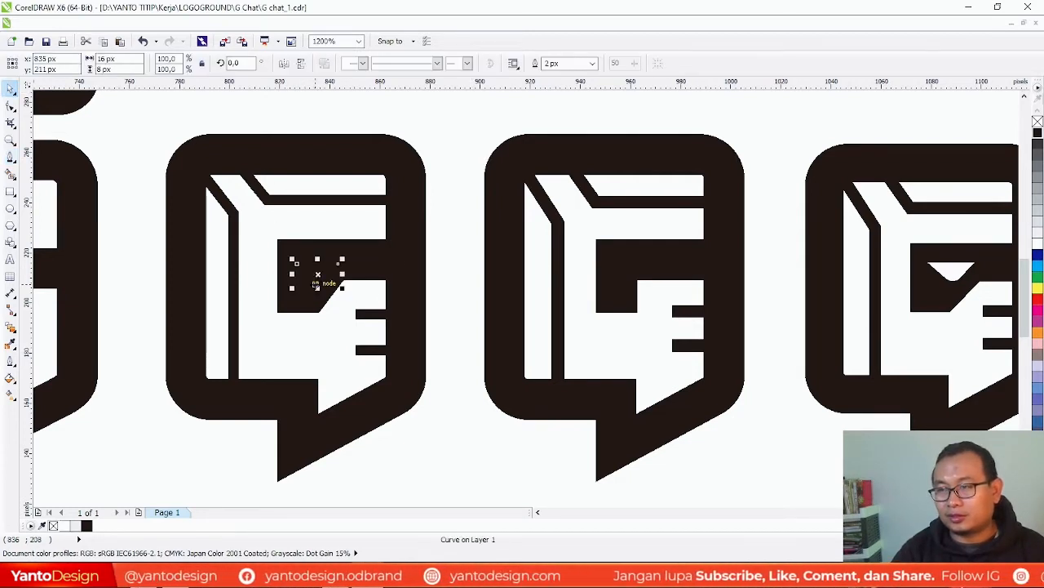
scroll(317, 284, "up", 1)
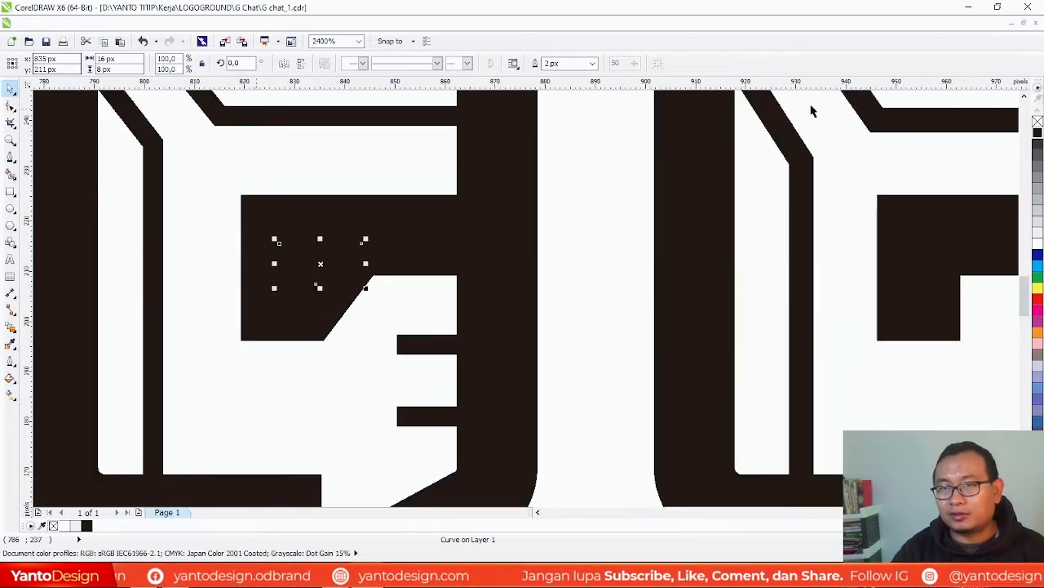
Fill the triangle in the second G's inner bar with white and remove its outline
left_click(1038, 244)
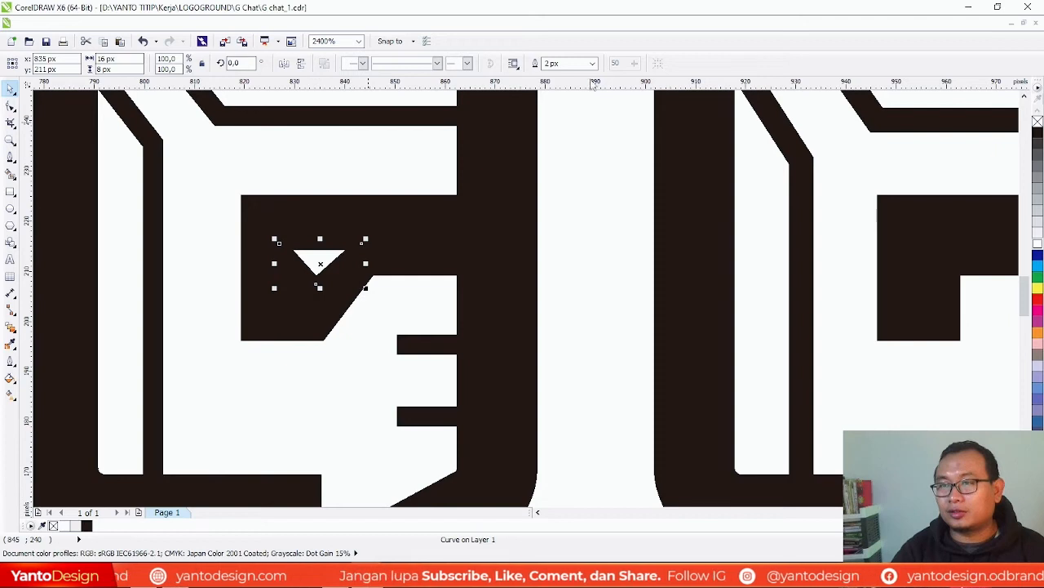
right_click(1038, 122)
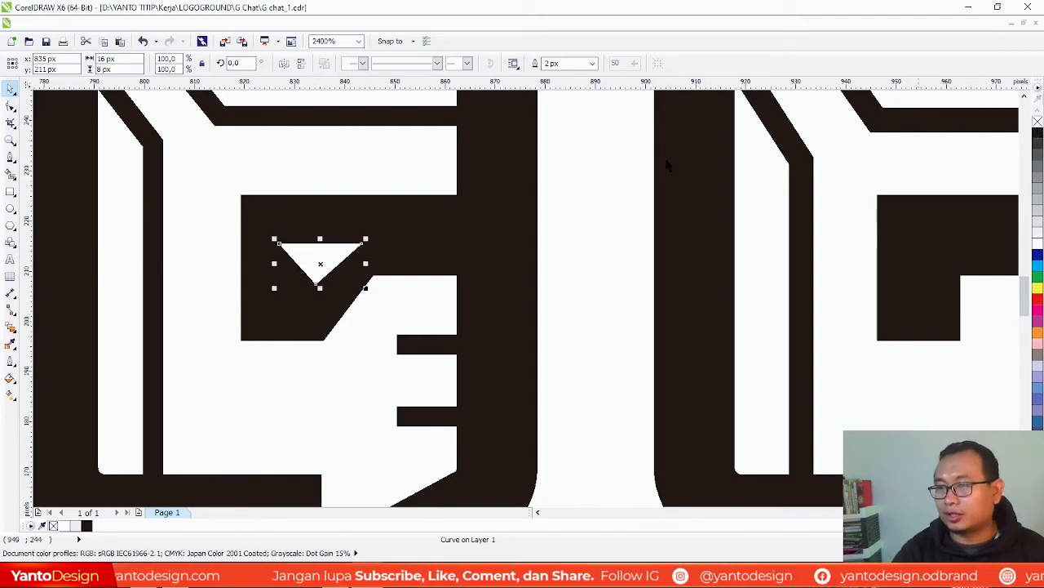
left_click(626, 125)
scroll(193, 226, "down", 2)
scroll(216, 225, "up", 1)
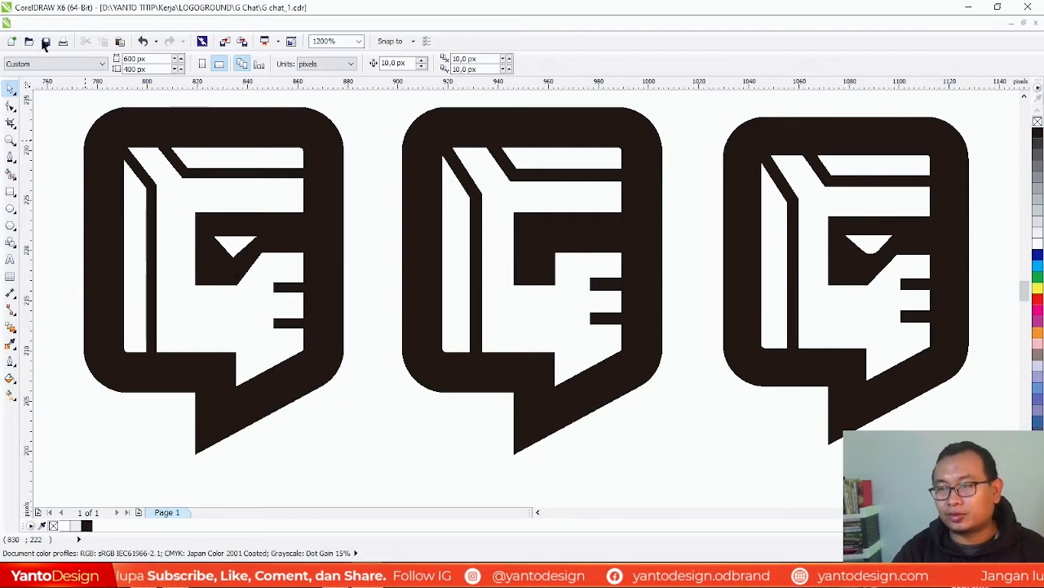
Reshape the white triangle by moving its lower tip to the right and its upper-right corner slightly inward
scroll(212, 217, "up", 2)
left_click(11, 106)
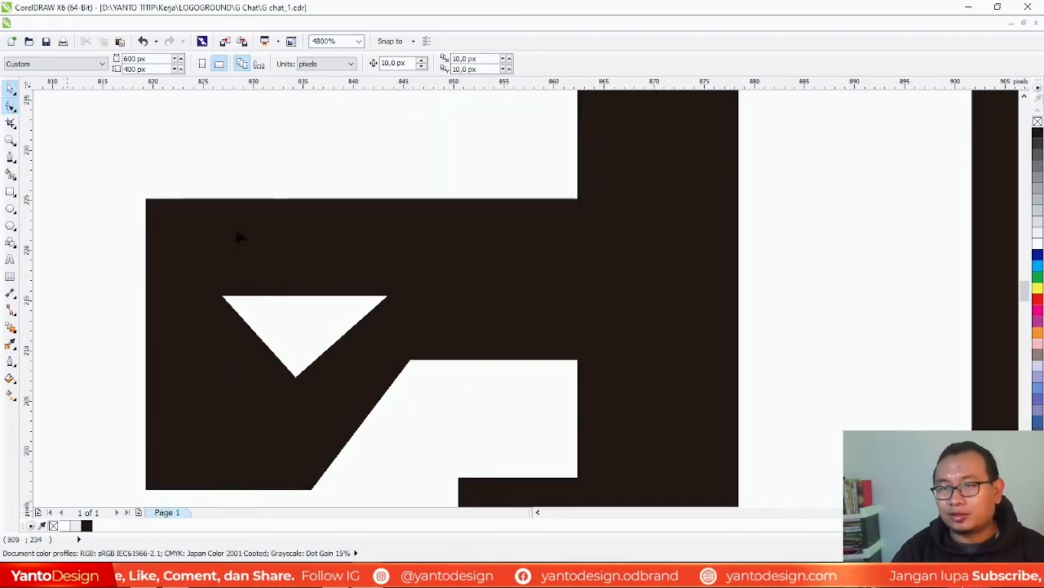
left_click(316, 380)
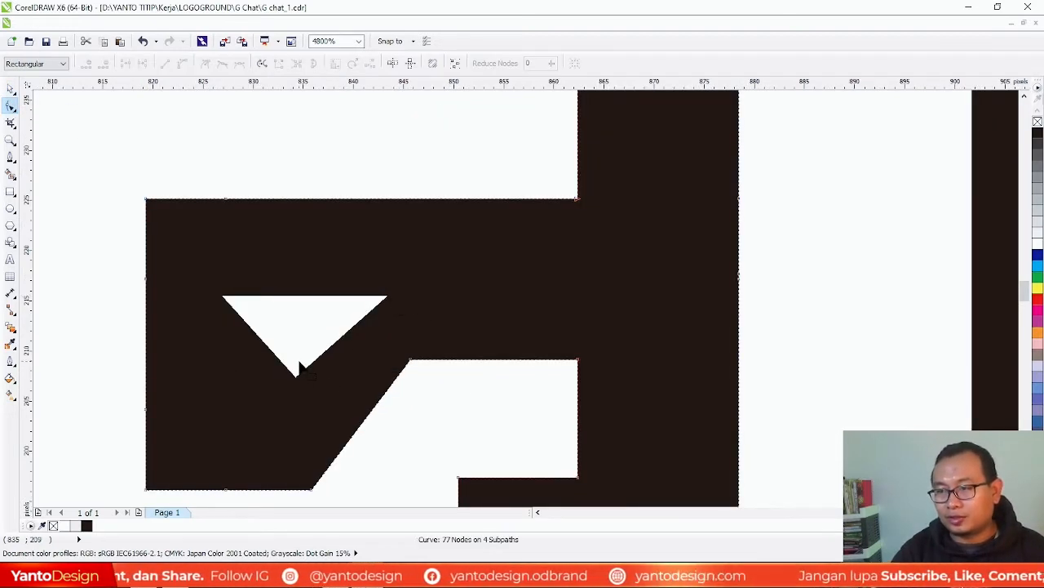
left_click(296, 377)
key("Delete")
key("ctrl+z")
left_click_drag(297, 376, 309, 386)
left_click_drag(389, 296, 382, 295)
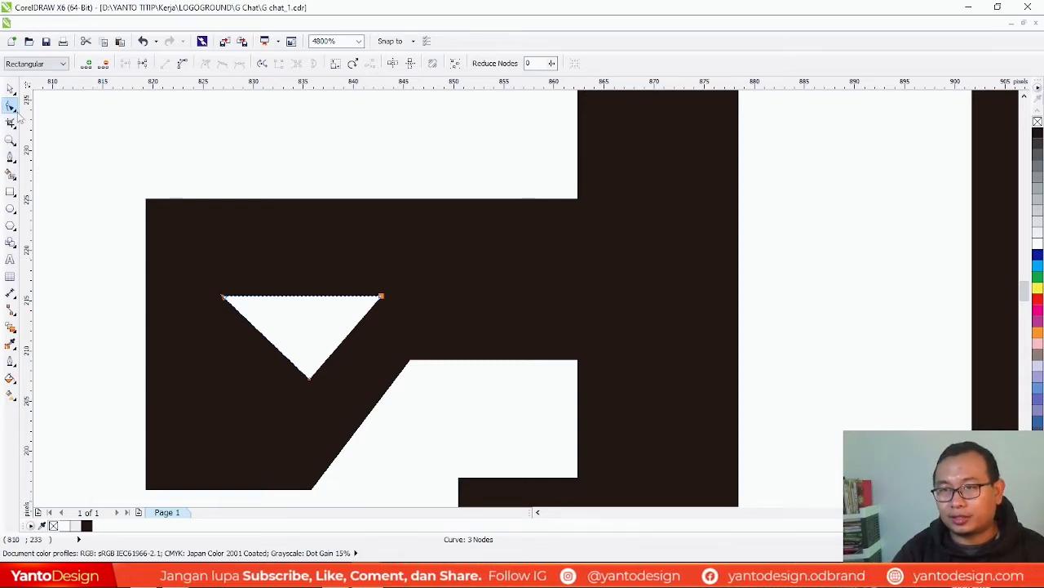
Add a node on each edge beside the triangle's lower tip and convert the tip node's segment to a curve
scroll(303, 390, "up", 2)
scroll(277, 294, "up", 1)
double_click(268, 279)
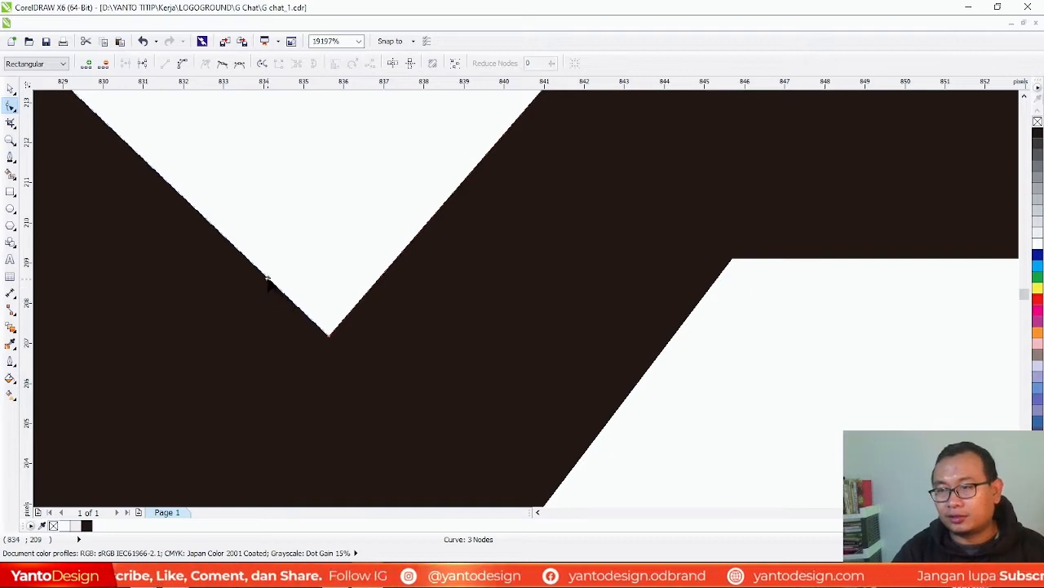
left_click(389, 268)
double_click(388, 268)
left_click(329, 335)
left_click(182, 63)
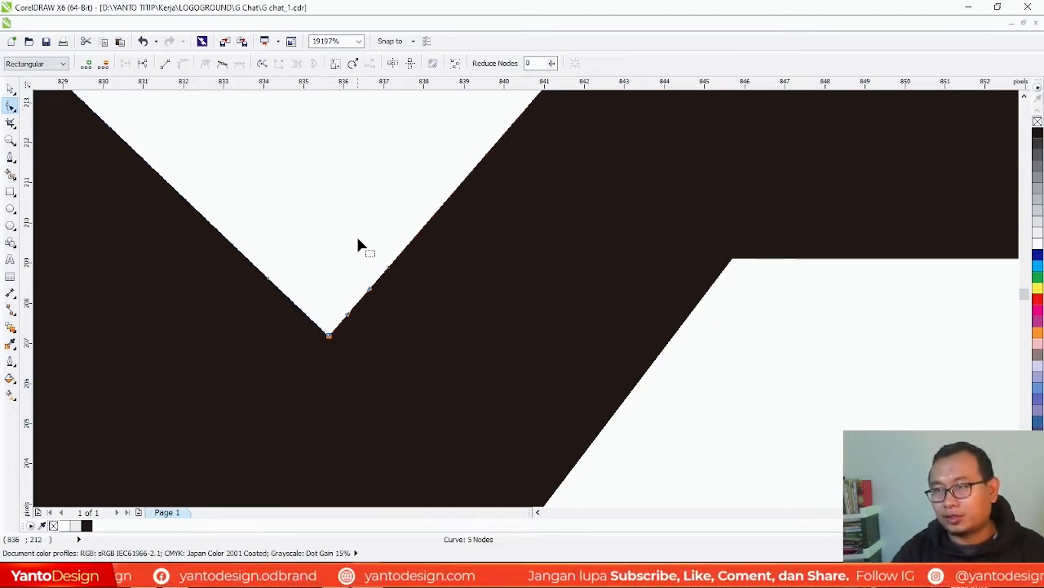
Delete the triangle's lower tip node and adjust the remaining curve handles to form a rounded lower corner
key("Delete")
left_click(327, 326)
left_click_drag(341, 348, 301, 310)
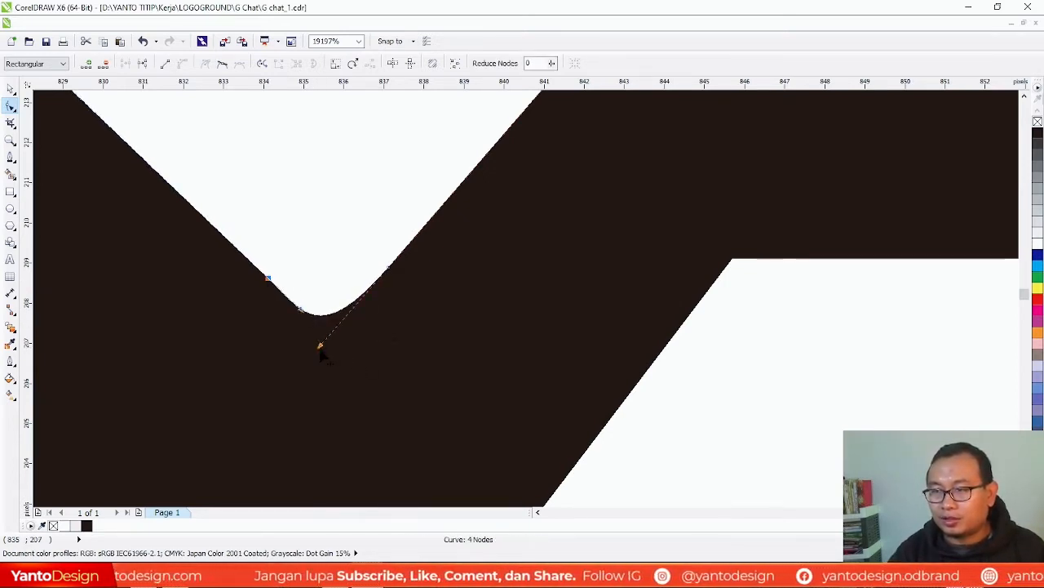
left_click_drag(319, 346, 355, 306)
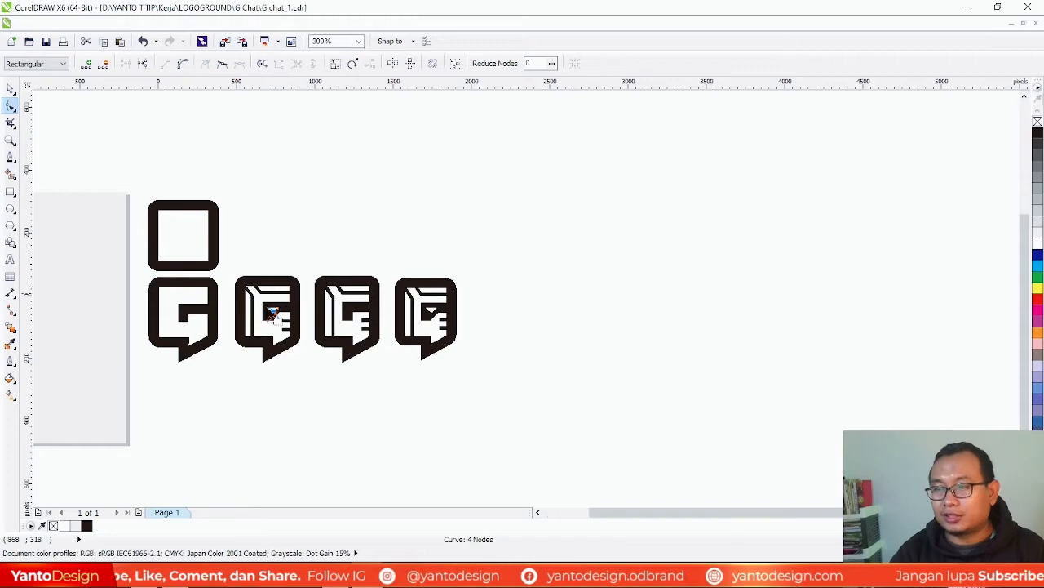
Try cutting the white eye triangle out of the second G logo with Back minus front
key("space")
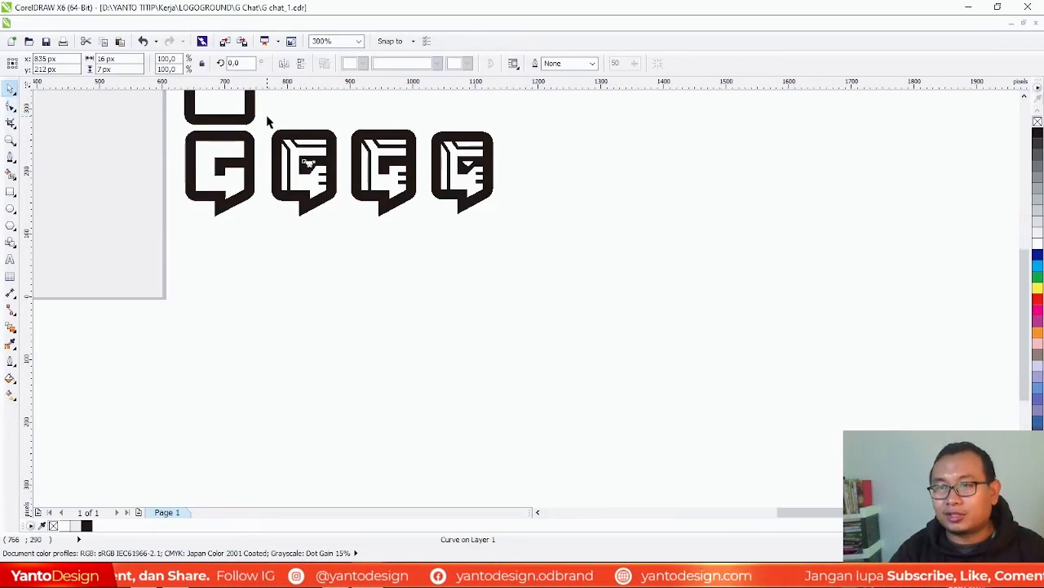
scroll(345, 167, "up", 2)
left_click(536, 144)
left_click(408, 278)
left_click(465, 275, "shift")
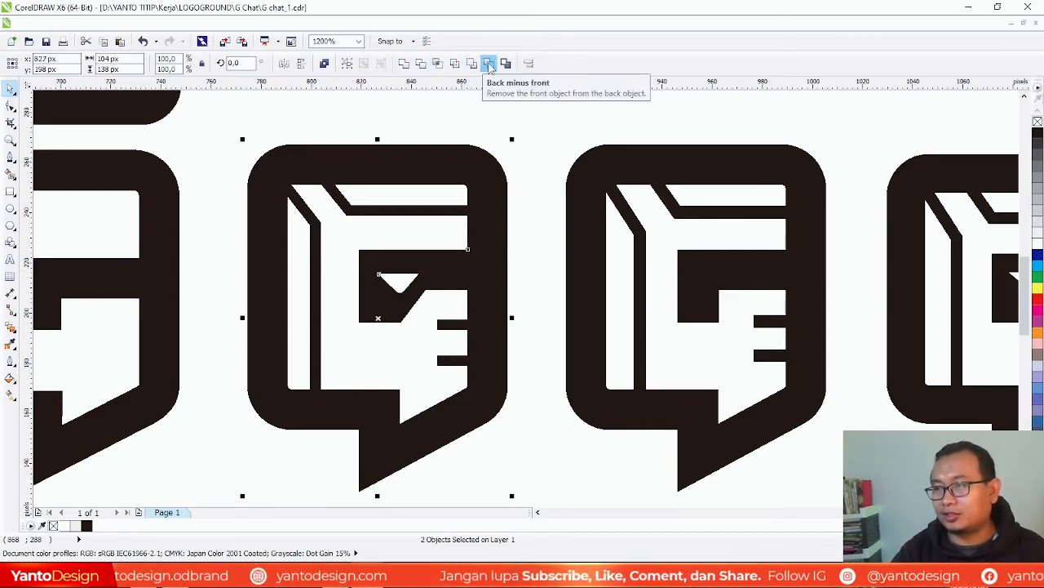
left_click(489, 64)
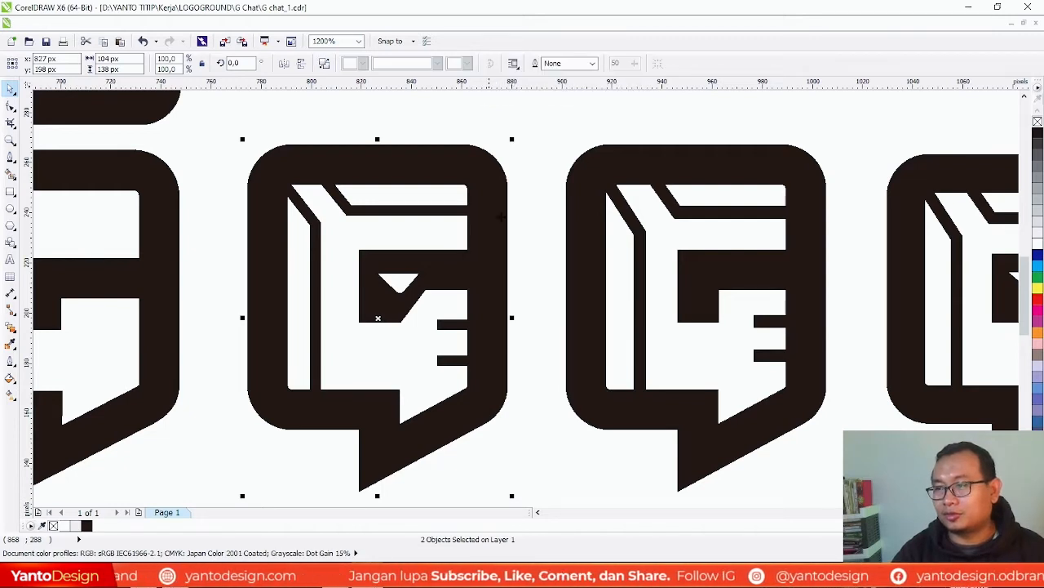
left_click(536, 188)
scroll(455, 302, "down", 4)
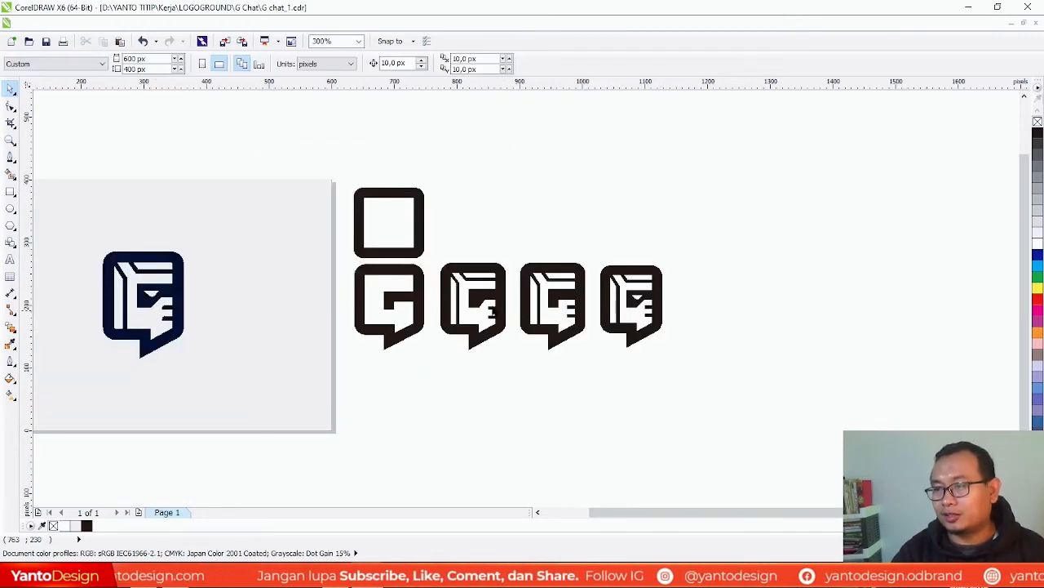
Undo the cut, reselect the eye triangle and the G, and apply Back minus front again
key("ctrl+z")
scroll(503, 313, "up", 2)
left_click(555, 214)
left_click(407, 247)
left_click(463, 232, "shift")
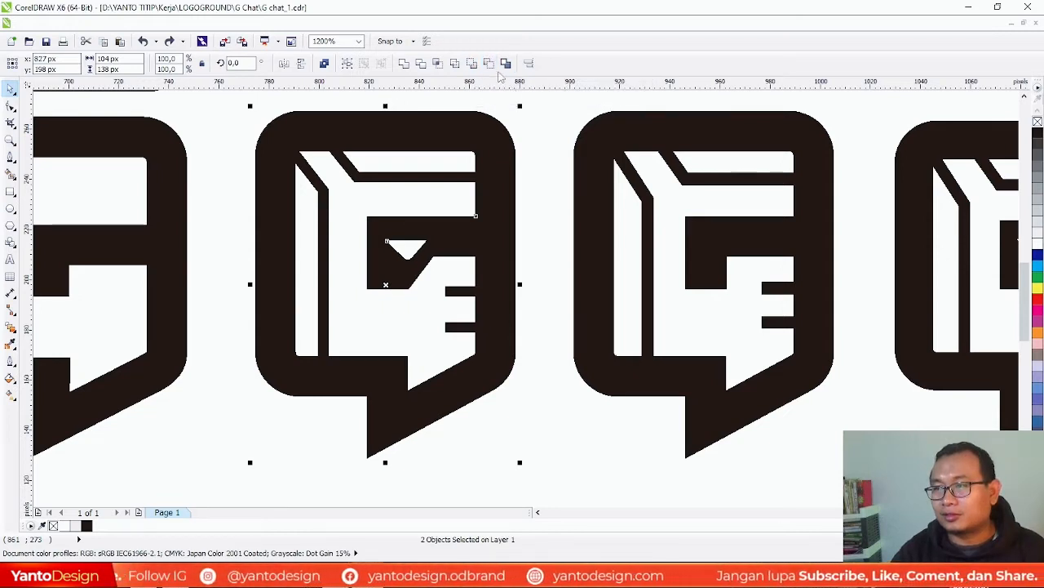
left_click(488, 63)
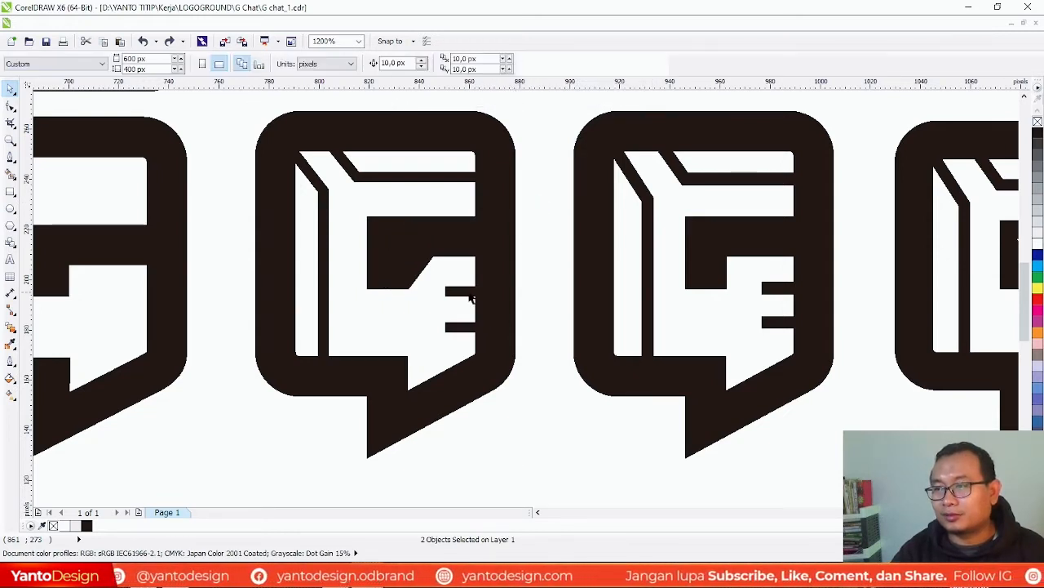
Move the cut G aside as a test, and undo both the move and the Back minus front operation
left_click_drag(410, 237, 477, 350)
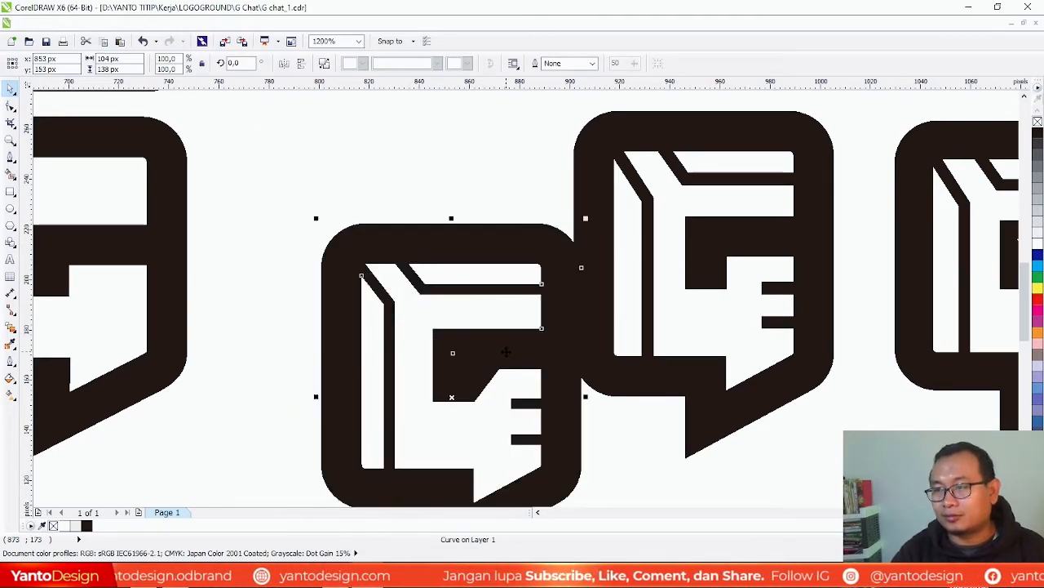
key("ctrl+z")
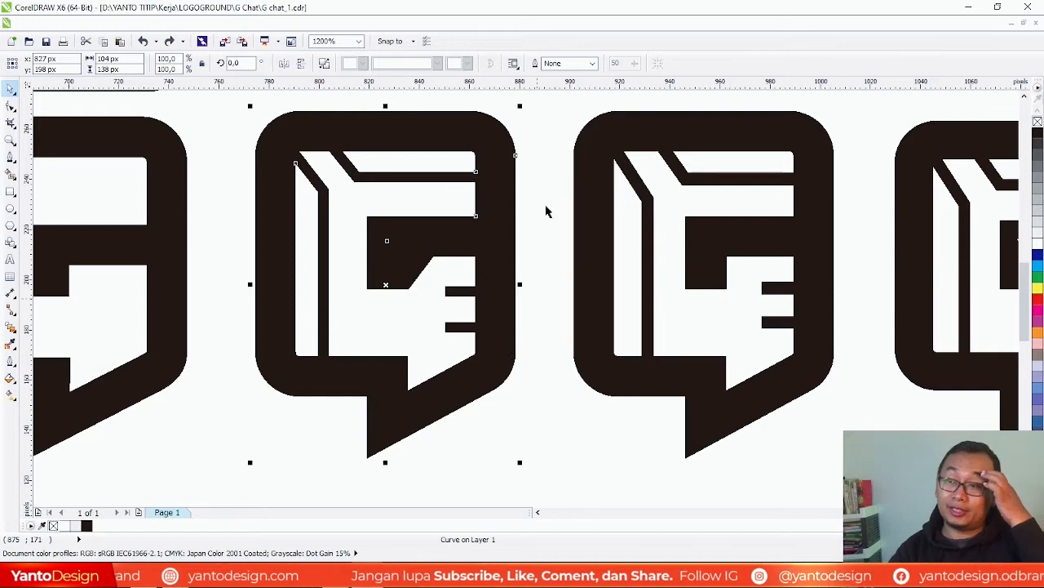
left_click(550, 200)
key("ctrl+z")
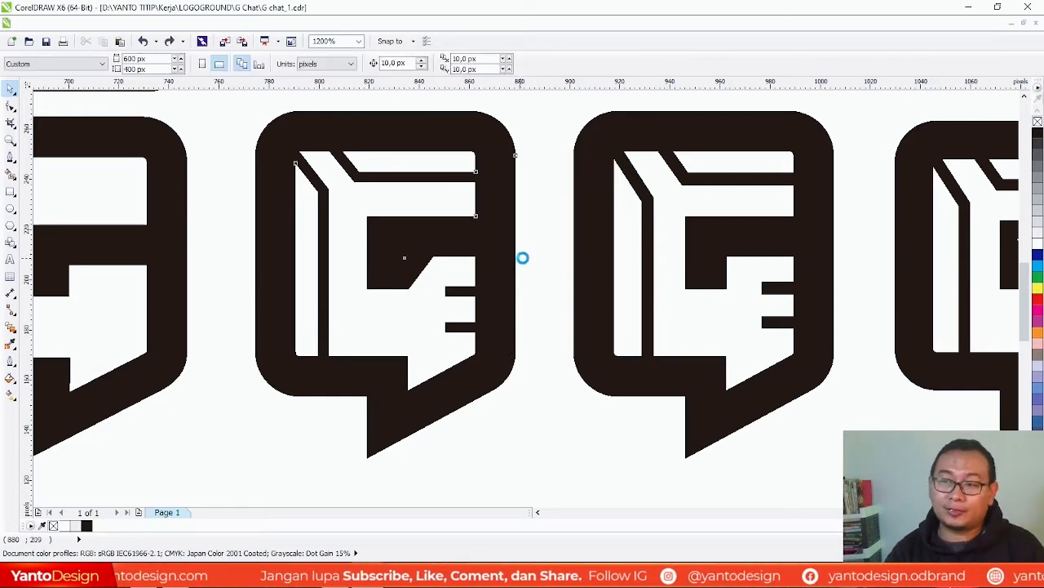
left_click(534, 214)
scroll(524, 271, "down", 4)
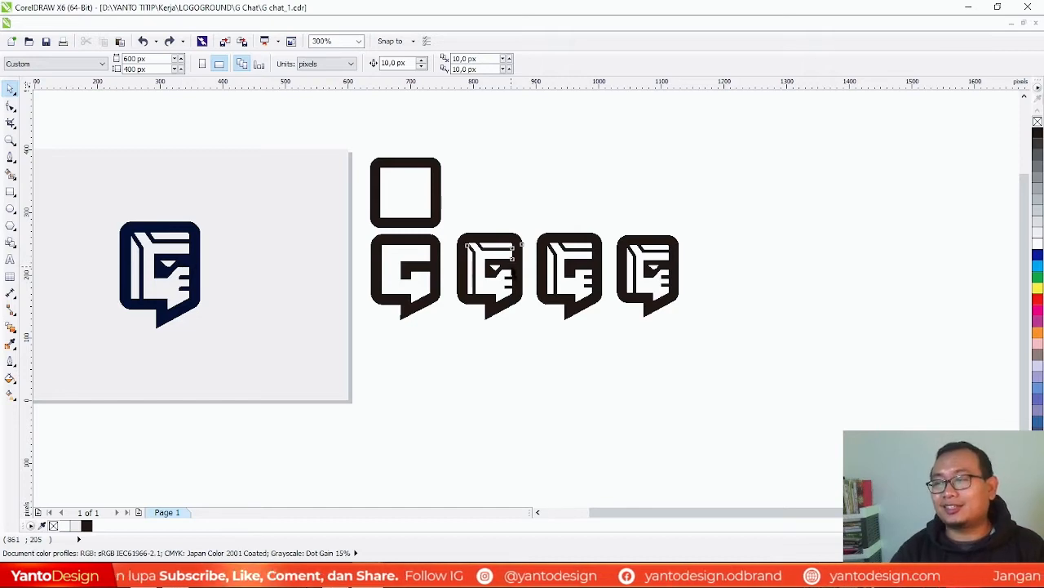
Fill the second G logo's main shape with blue
left_click(510, 269)
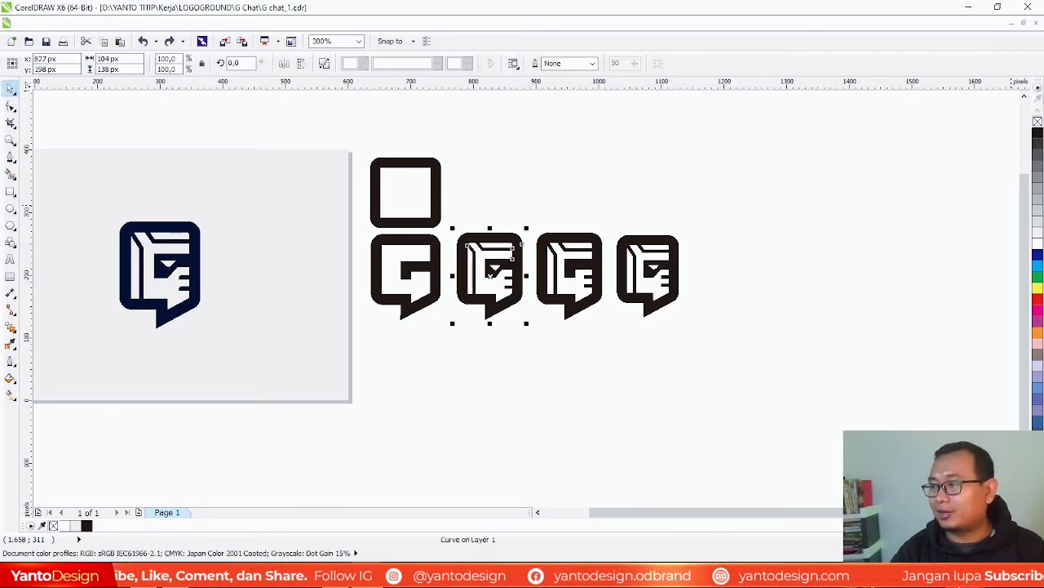
left_click(1037, 257)
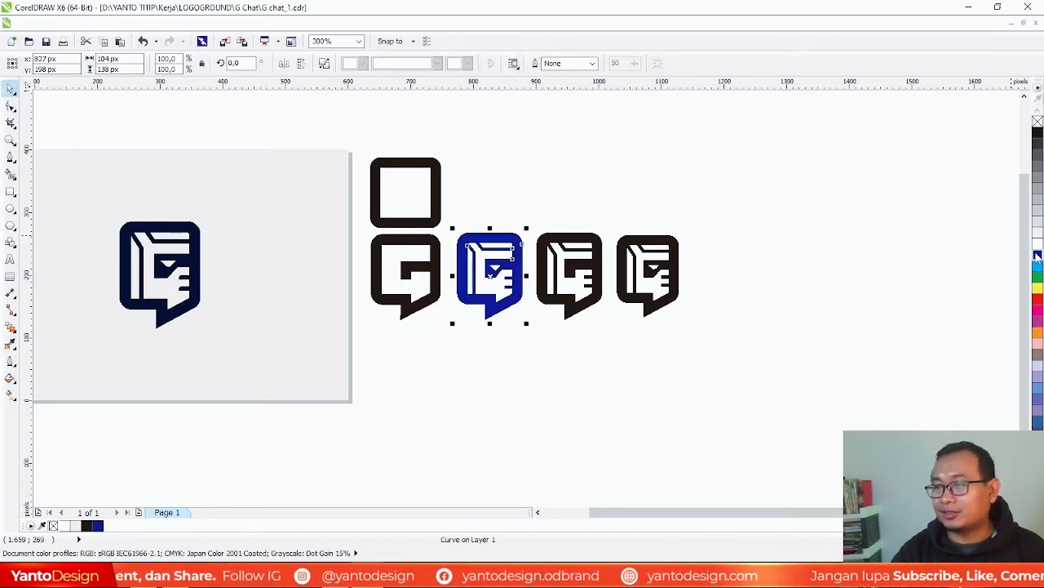
left_click(799, 208)
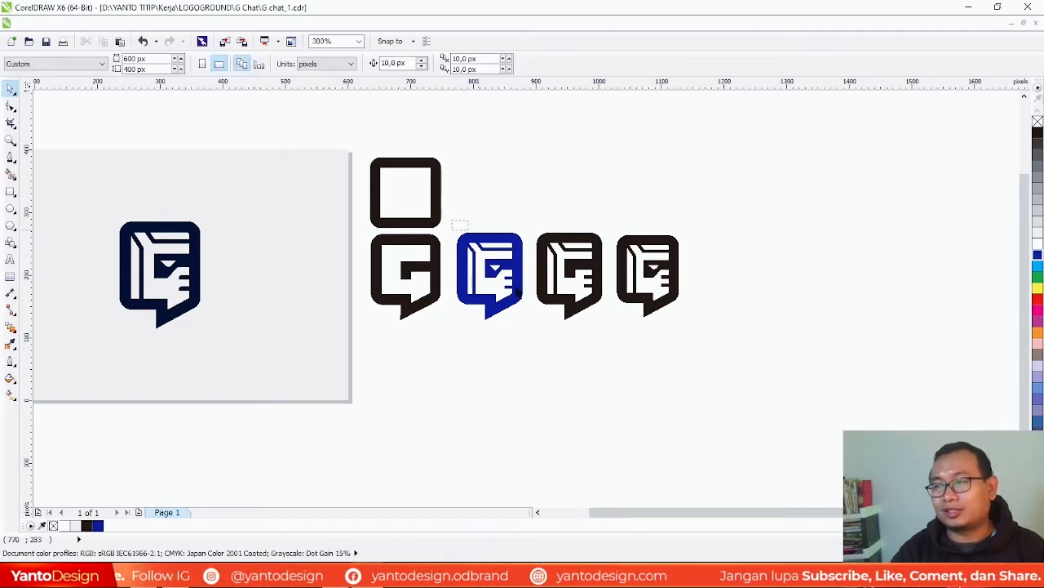
Group the blue G with its eye triangle and fill the group with a dark navy shade of the blue
left_click_drag(535, 349, 529, 346)
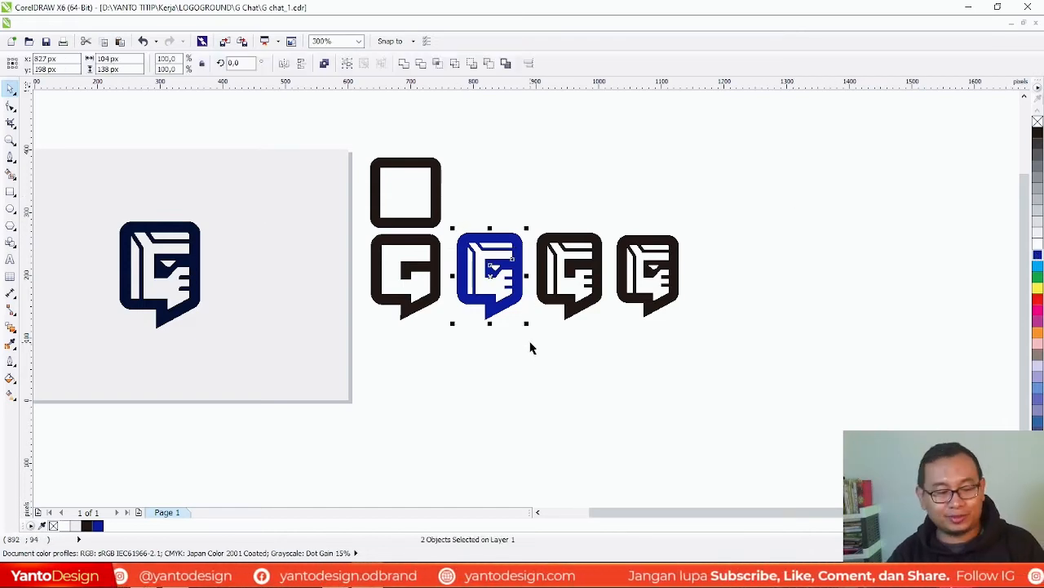
key("ctrl+g")
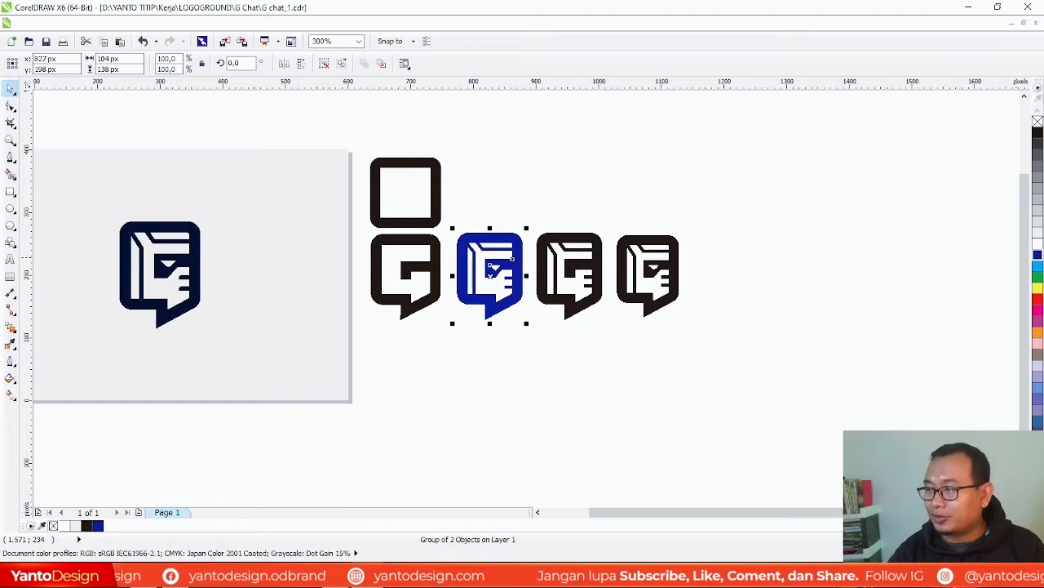
left_click(1037, 256)
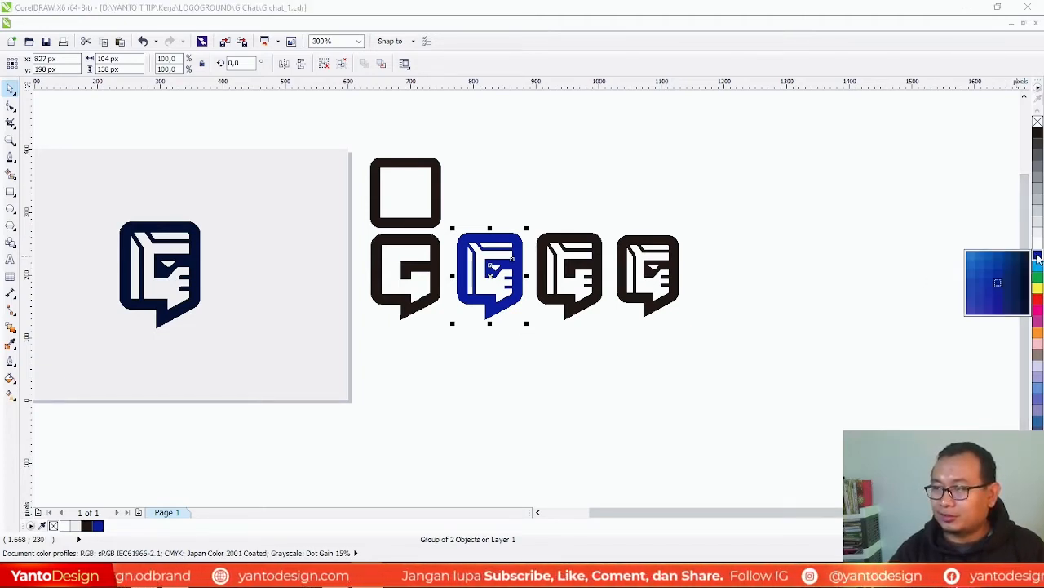
left_click(1028, 312)
left_click(748, 242)
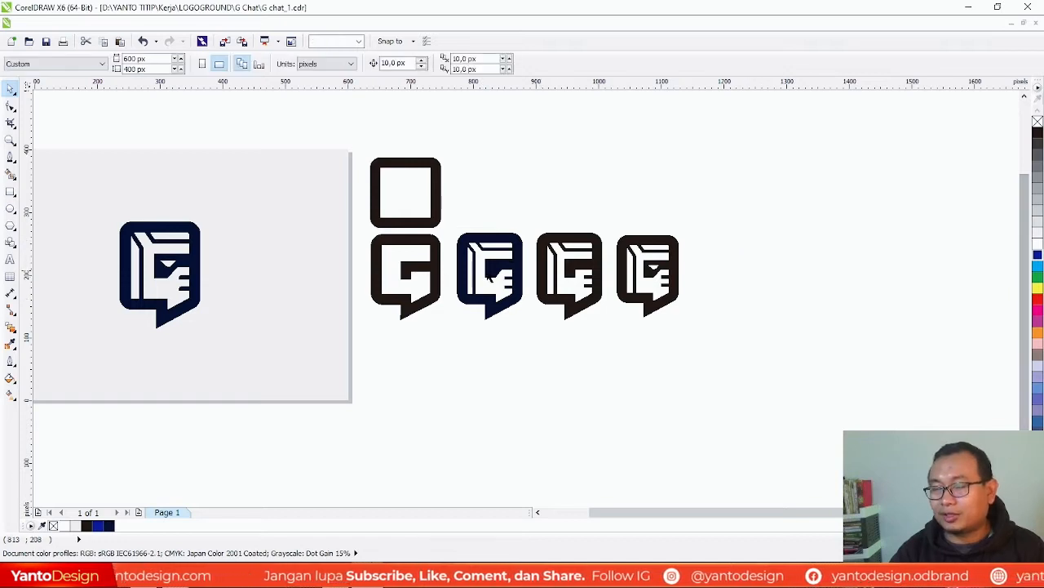
Ungroup the navy G logo and fill its eye triangle with white again
left_click(487, 276)
left_click_drag(470, 181, 497, 316)
left_click(495, 275)
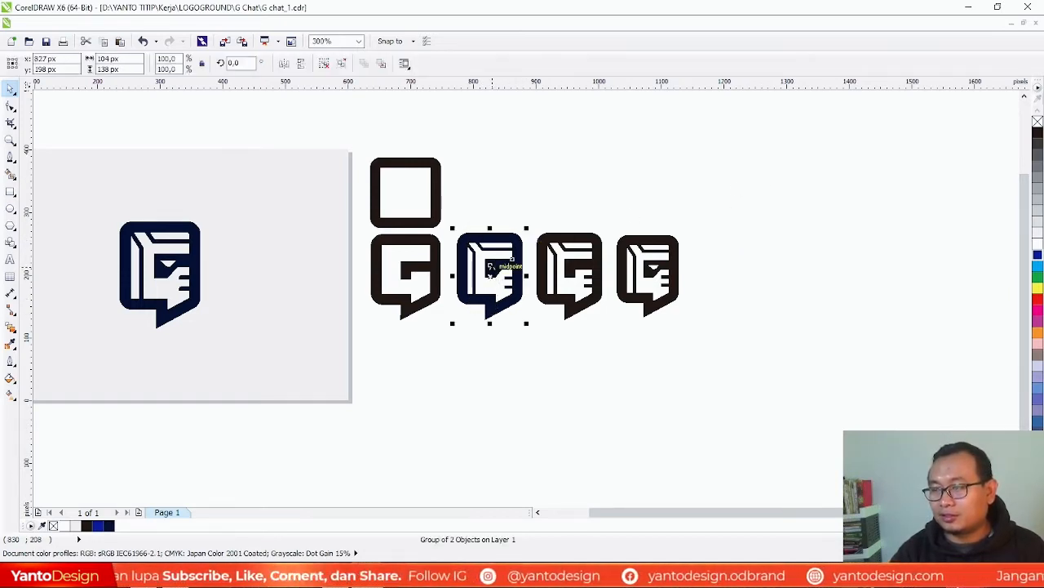
right_click(495, 275)
left_click(563, 58)
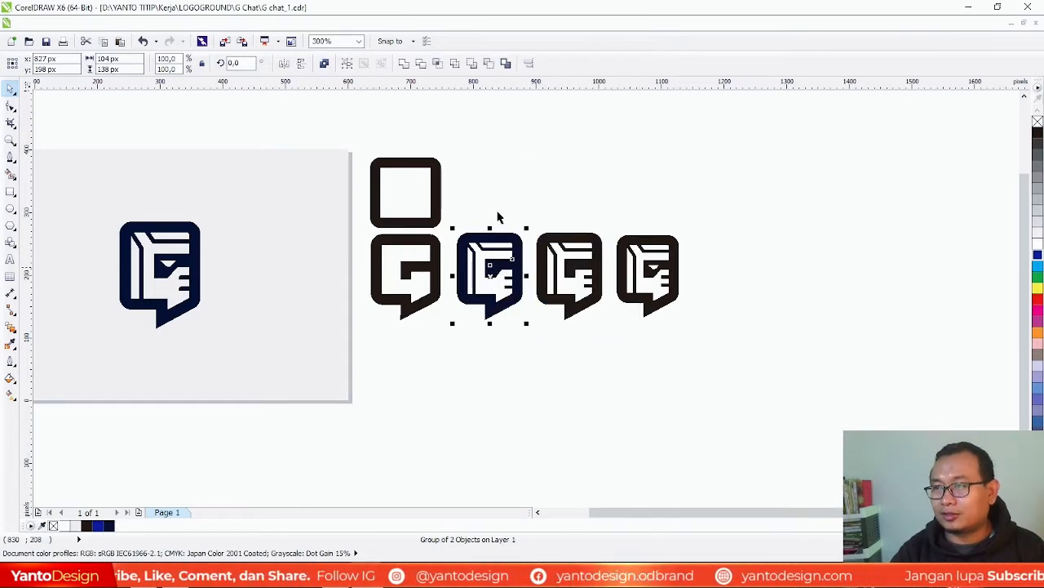
left_click(492, 269)
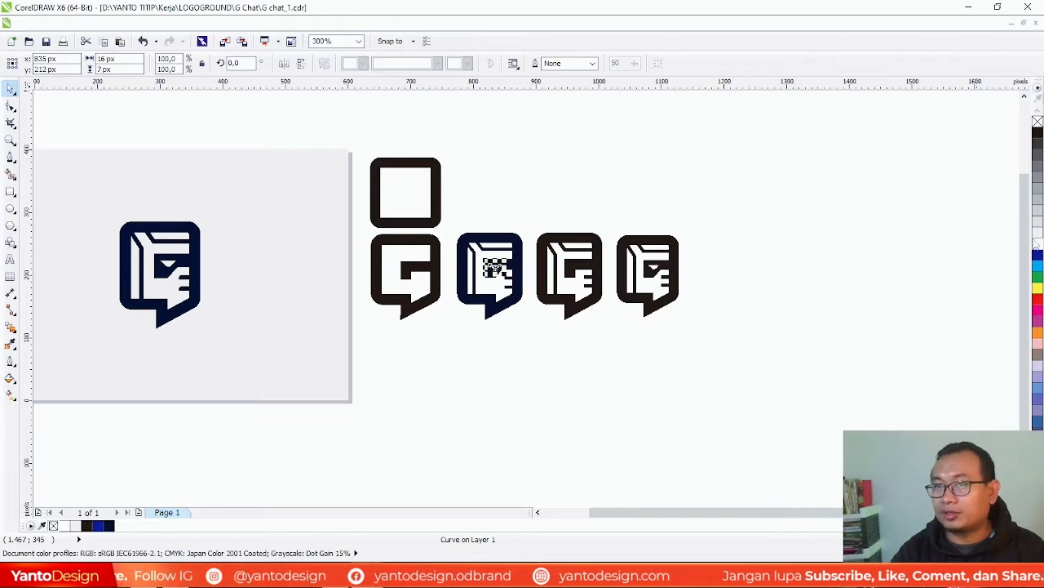
left_click(542, 204)
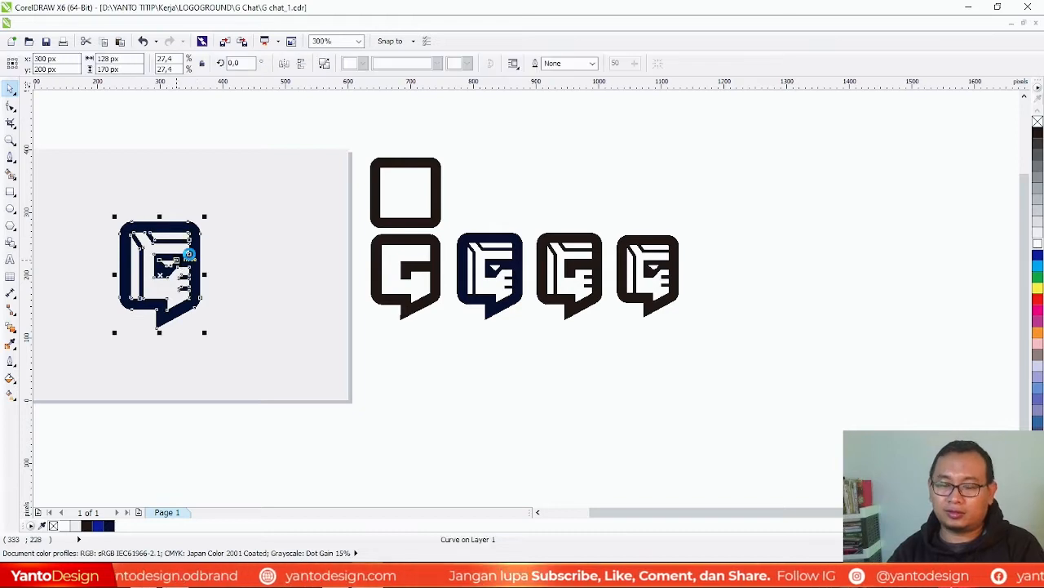
Try deleting the original navy logo from the page, and undo the deletion
key("Delete")
left_click_drag(528, 340, 527, 344)
key("ctrl+z")
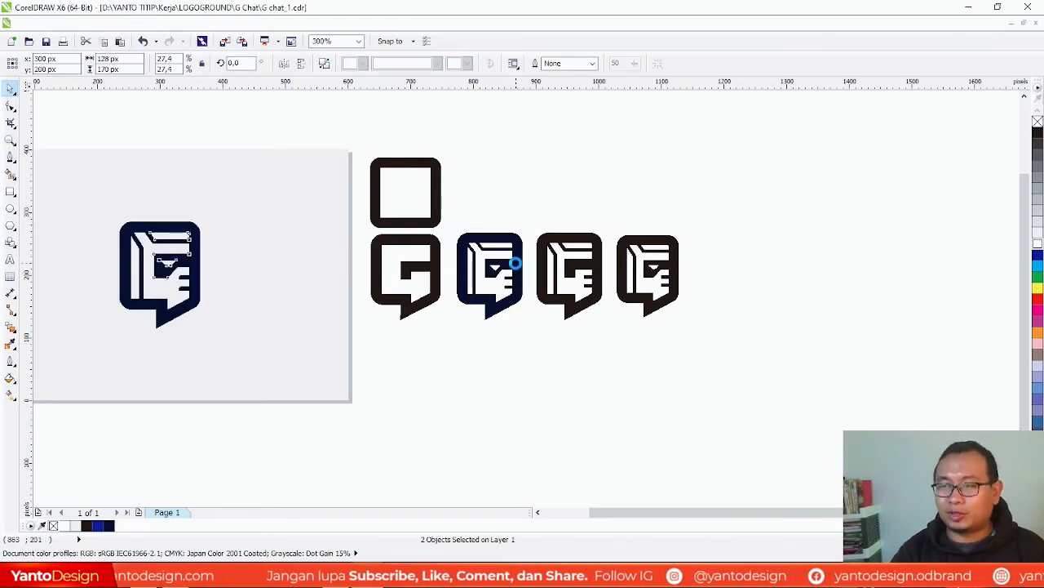
Select the navy G together with its white eye triangle and group them
left_click_drag(528, 213, 512, 248)
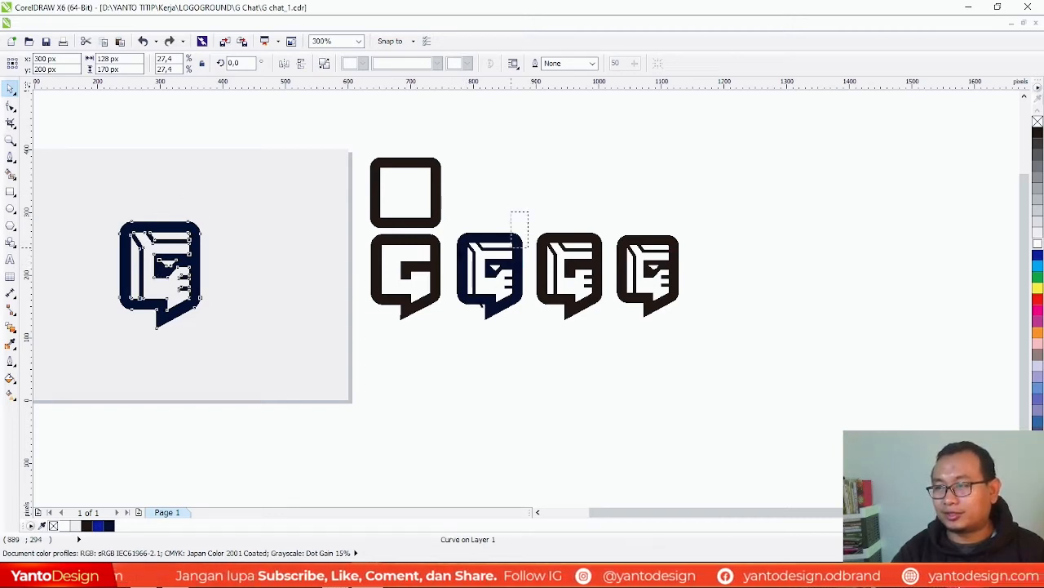
left_click_drag(457, 343, 453, 345)
left_click(504, 292)
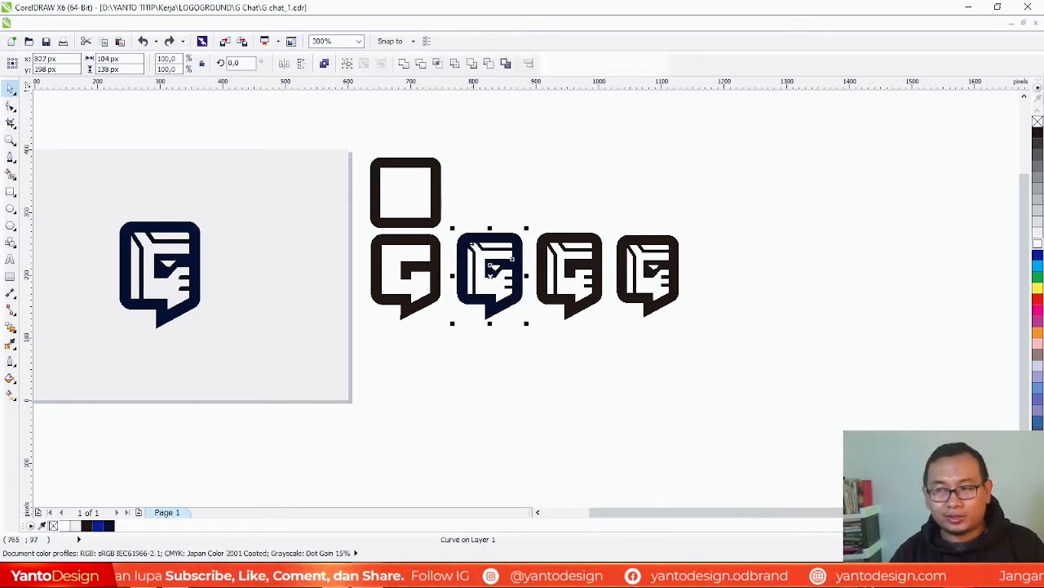
key("ctrl+g")
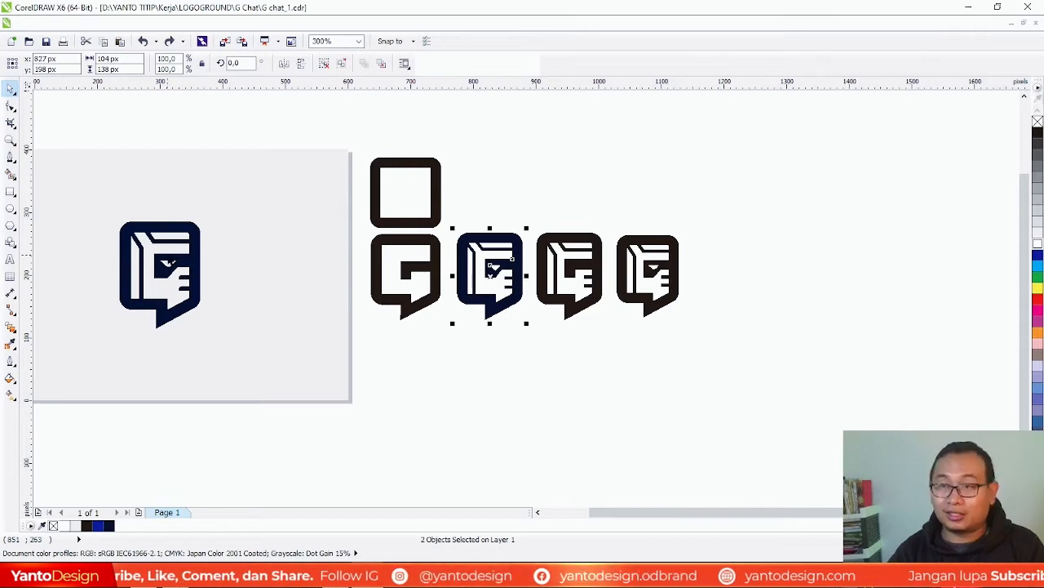
Delete the original navy logo from the page and centre the newly grouped navy G logo on the page
left_click(177, 285)
key("Delete")
left_click(491, 263)
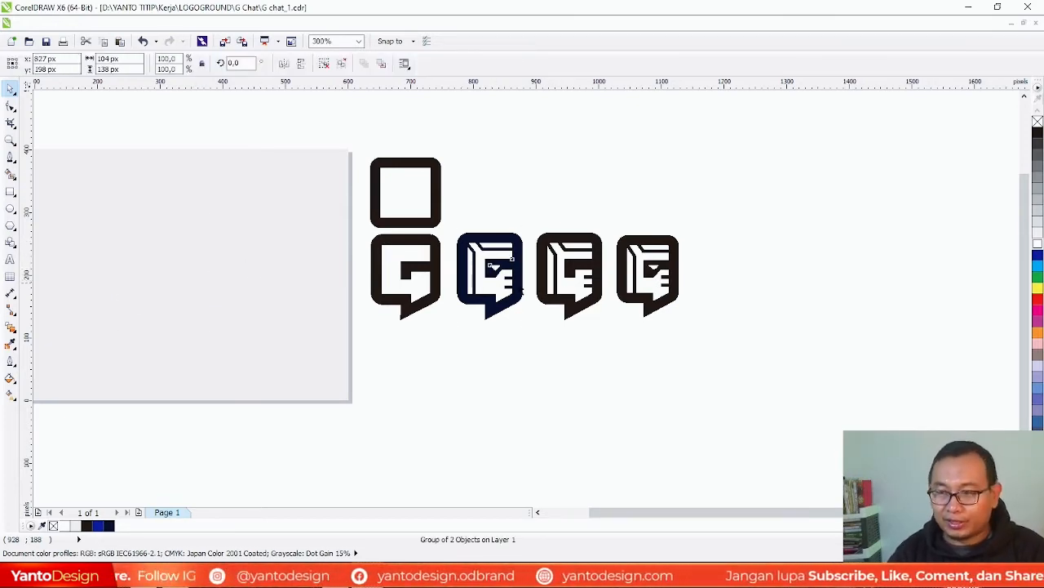
key("p")
scroll(608, 201, "down", 2)
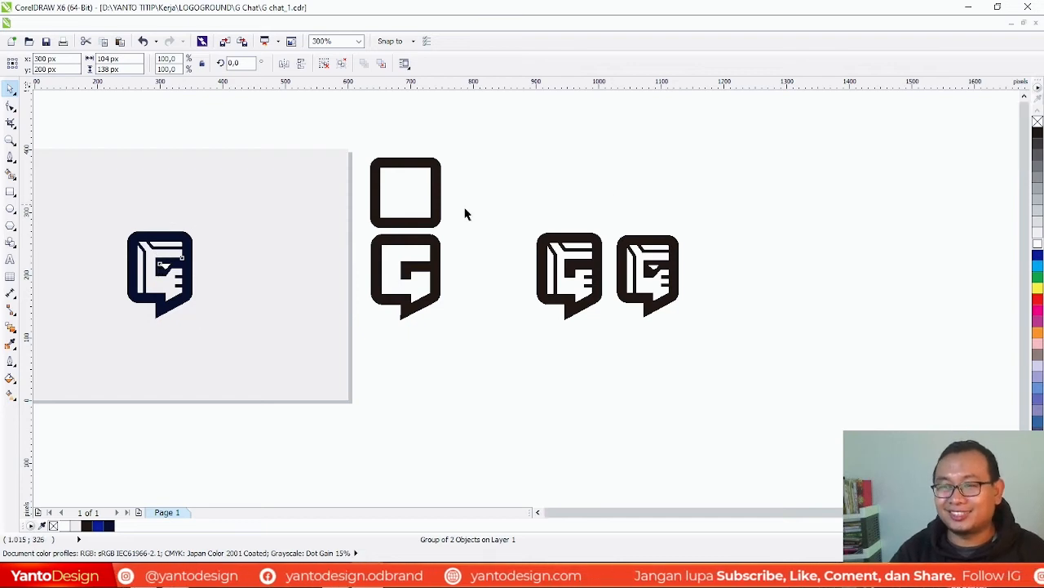
scroll(392, 235, "up", 2)
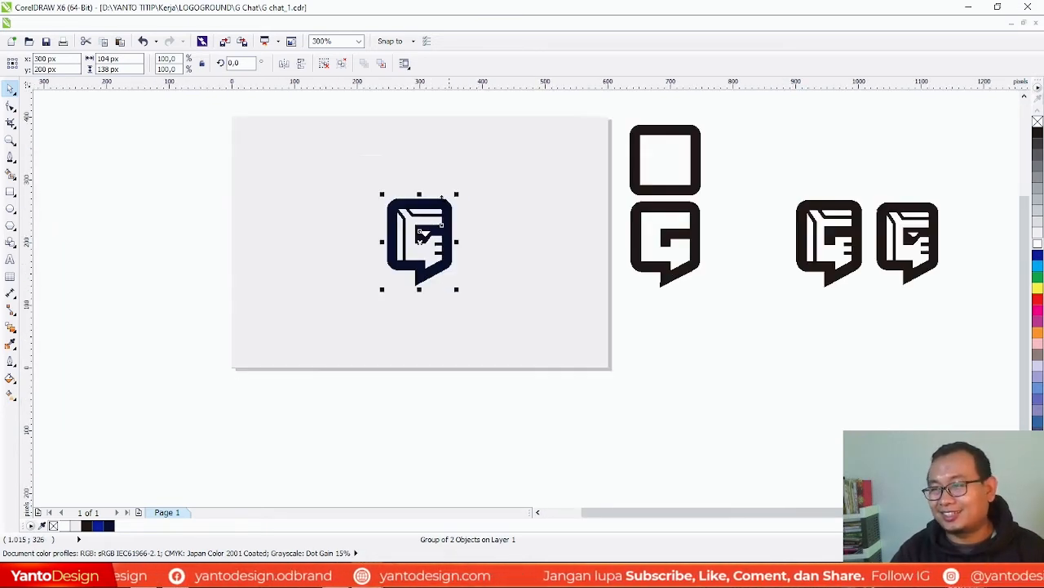
Enlarge the navy G logo proportionally around its centre to nearly half the page height
left_click_drag(458, 290, 474, 301)
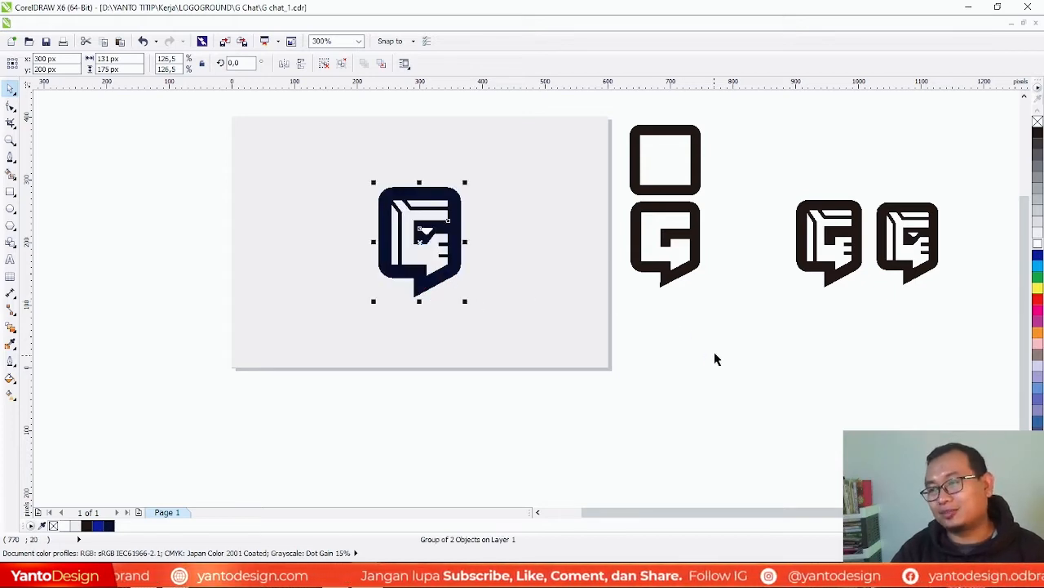
left_click_drag(464, 302, 473, 306)
left_click(682, 311)
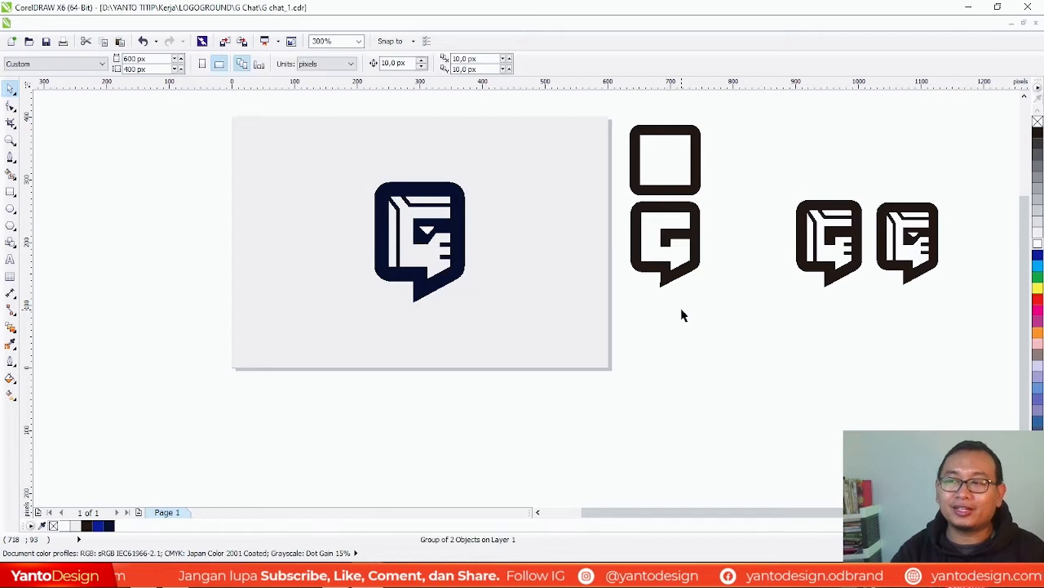
Delete the light grey background rectangle behind the logo
scroll(485, 195, "up", 2)
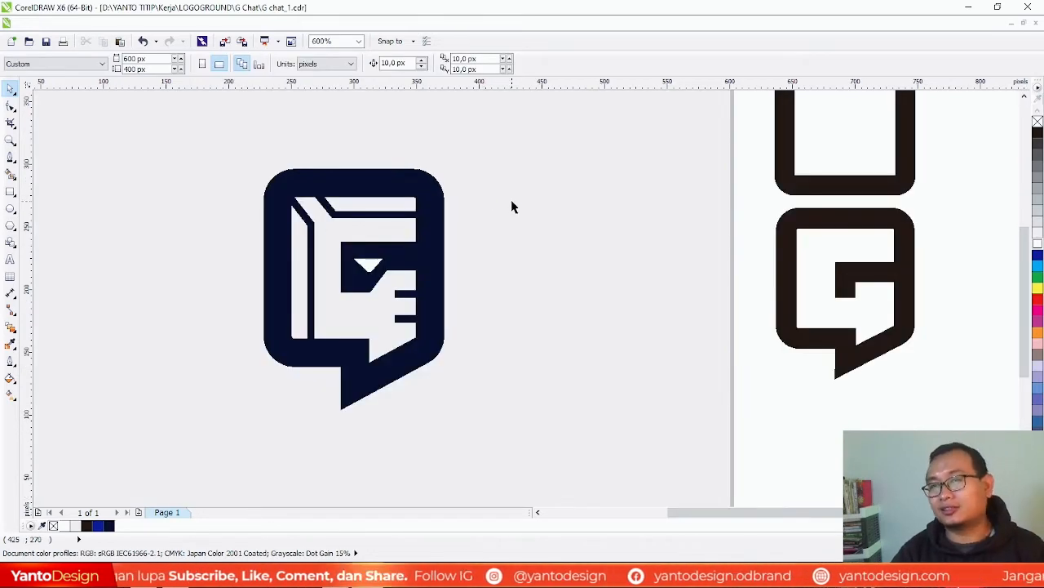
left_click(608, 249)
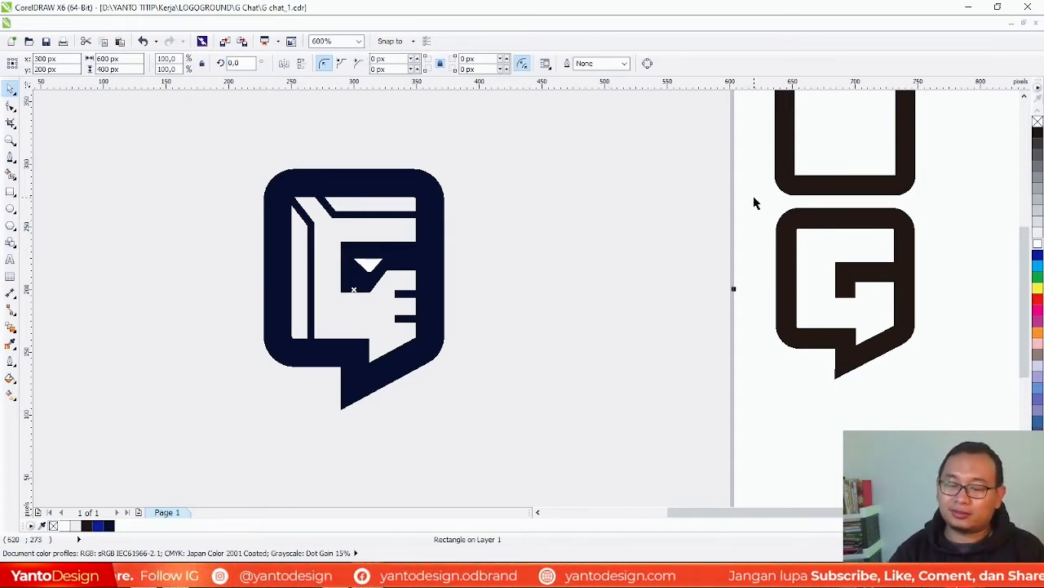
left_click(845, 421)
scroll(595, 342, "down", 1)
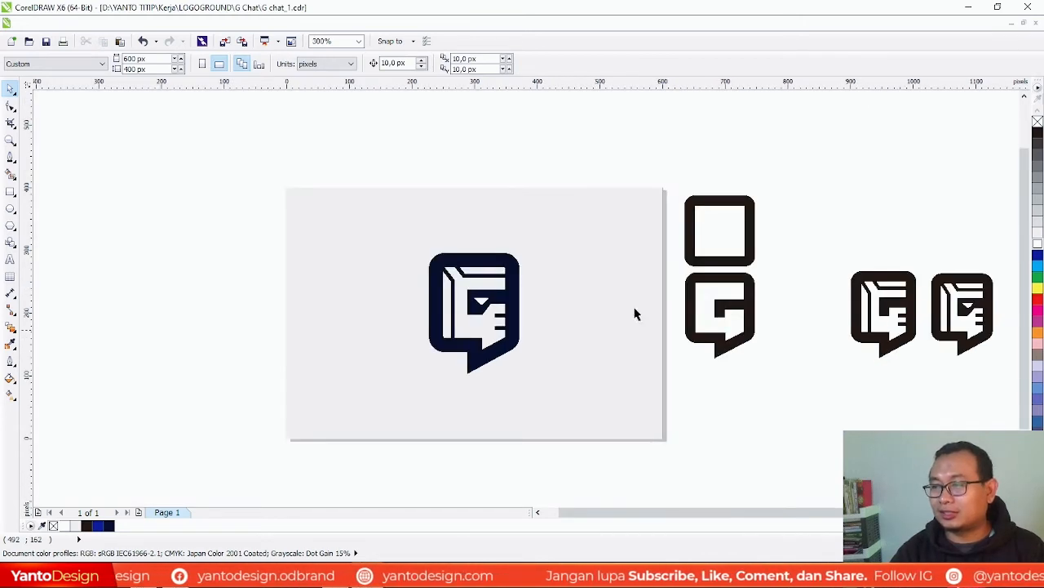
left_click(588, 215)
key("Delete")
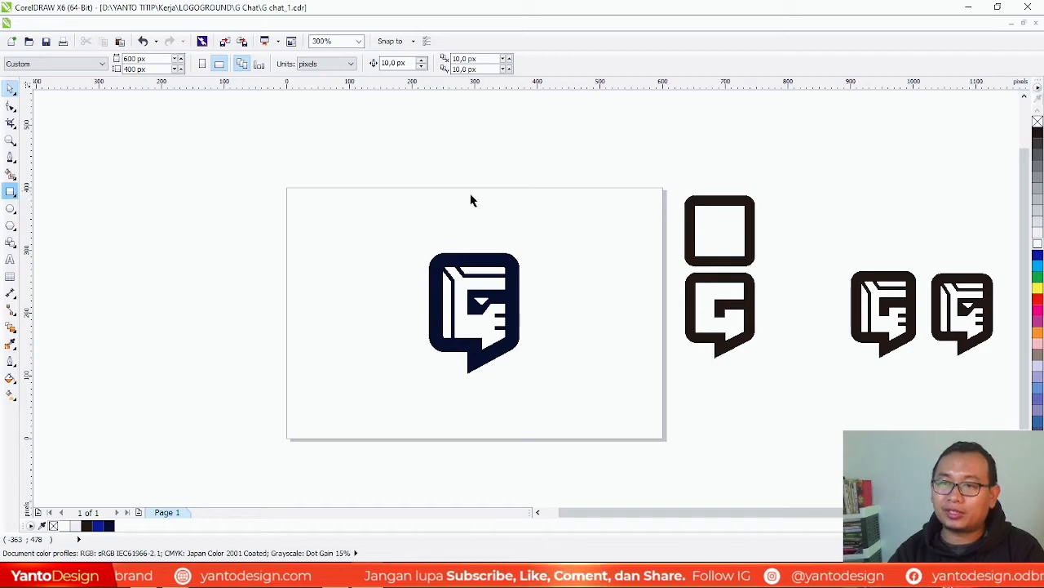
Add a page-sized 600 x 400 px rectangle behind the logo with no outline and a white fill
double_click(11, 191)
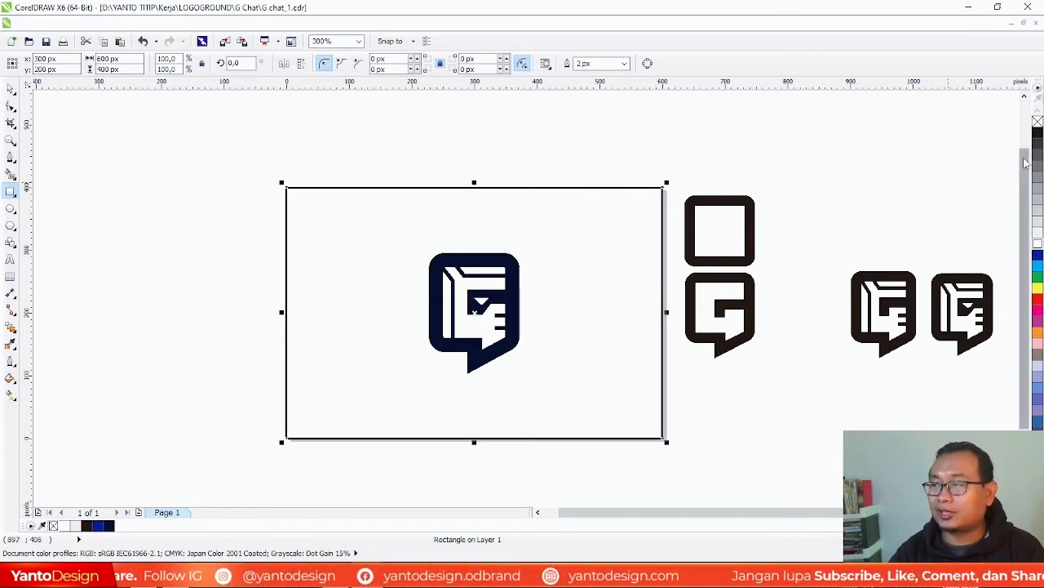
right_click(1037, 122)
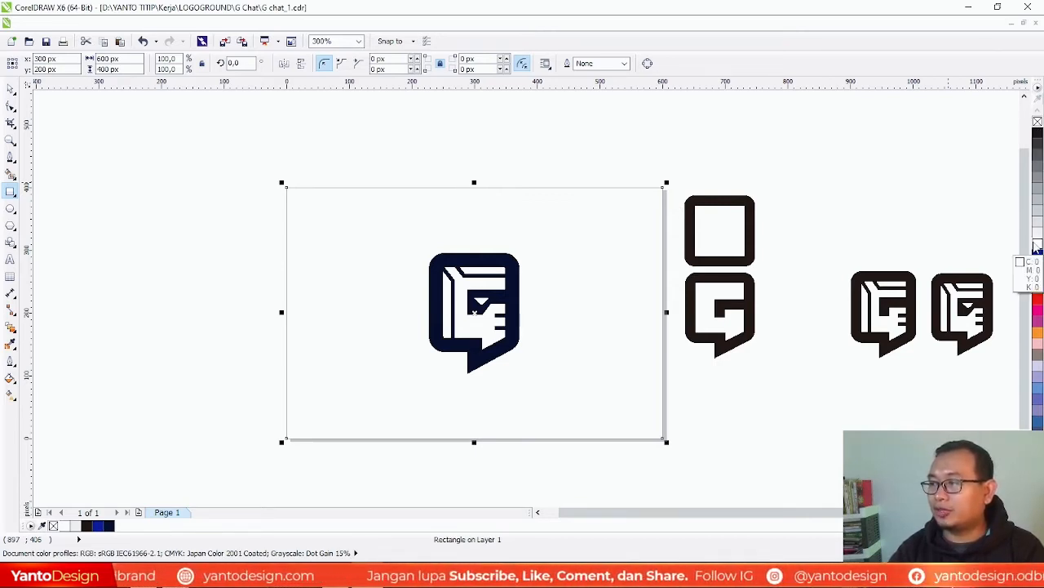
left_click(1037, 249)
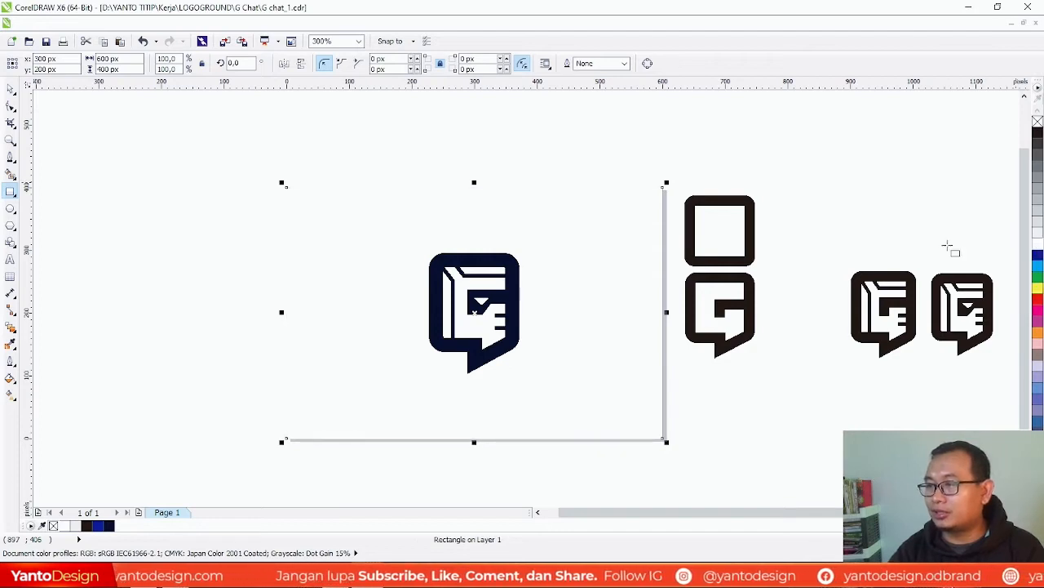
left_click(10, 88)
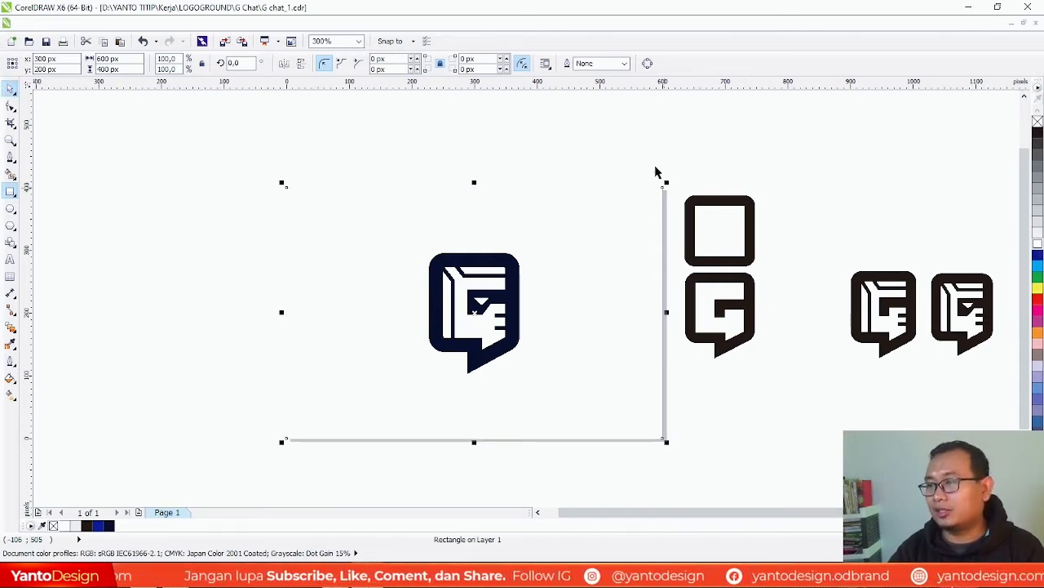
Move the black rounded square and the plain black G bubble together farther away from the page edge
left_click_drag(671, 155, 785, 386)
left_click_drag(730, 267, 783, 267)
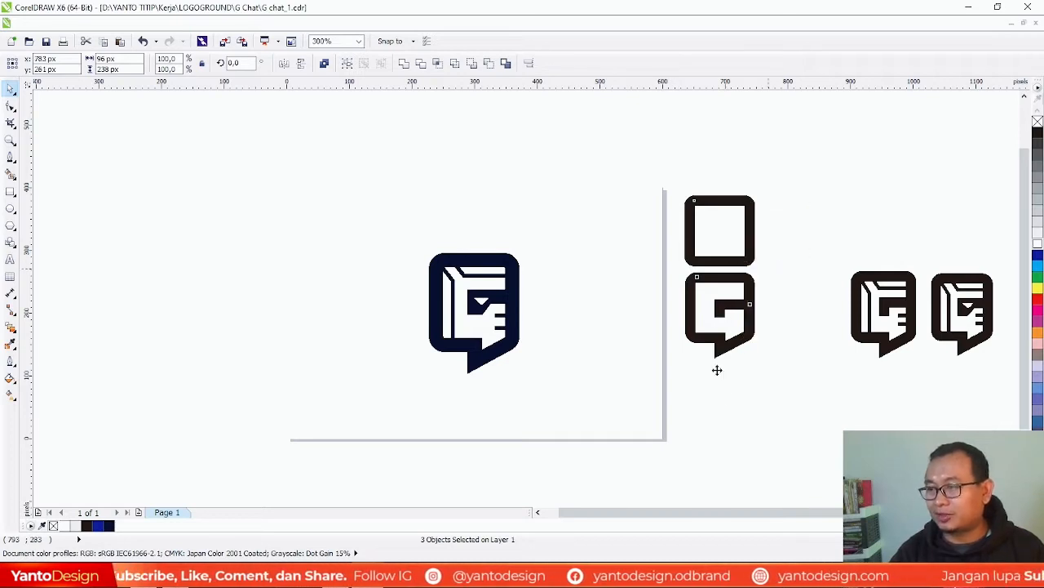
left_click(752, 406)
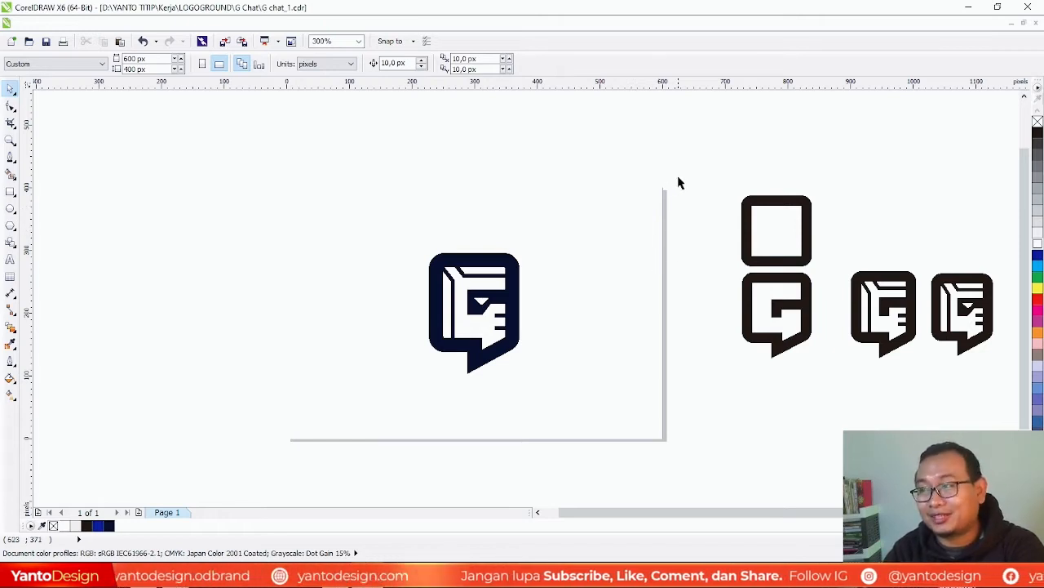
Examine the new-document settings for page size, pixel units, colour mode and resolution, and cancel without creating a document
left_click_drag(684, 162, 250, 474)
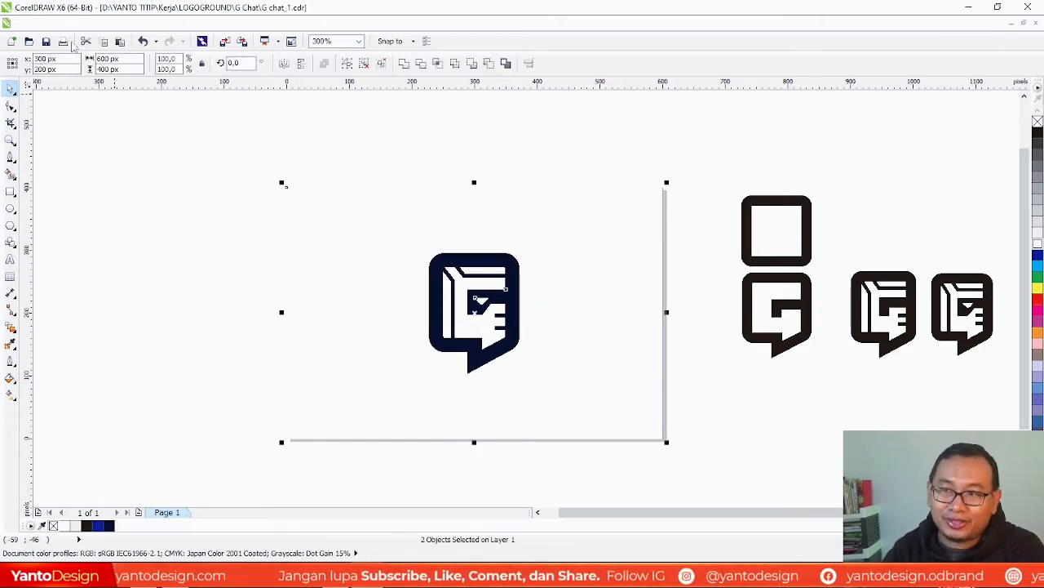
left_click(12, 42)
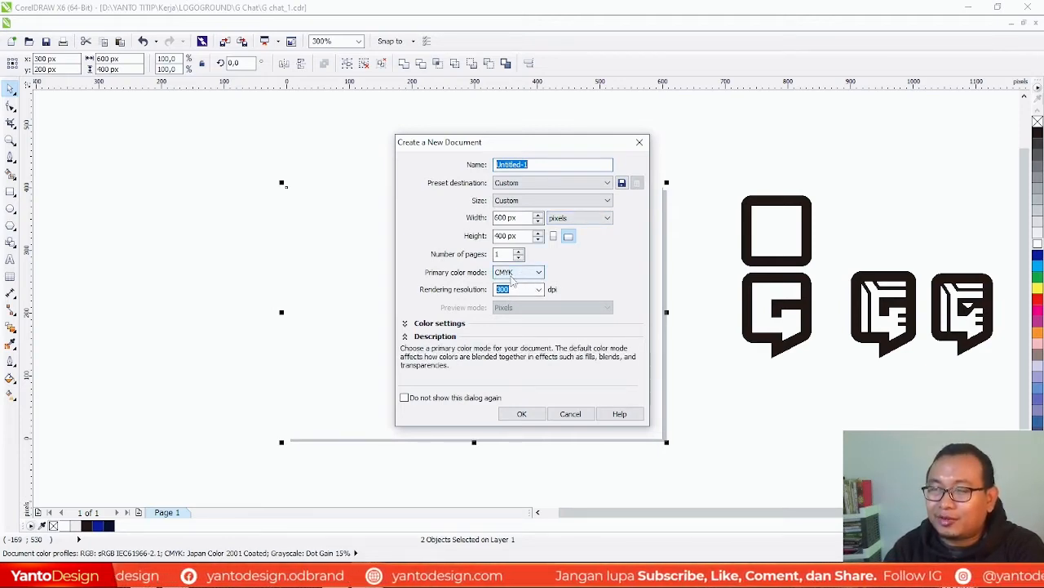
left_click(609, 222)
left_click(587, 263)
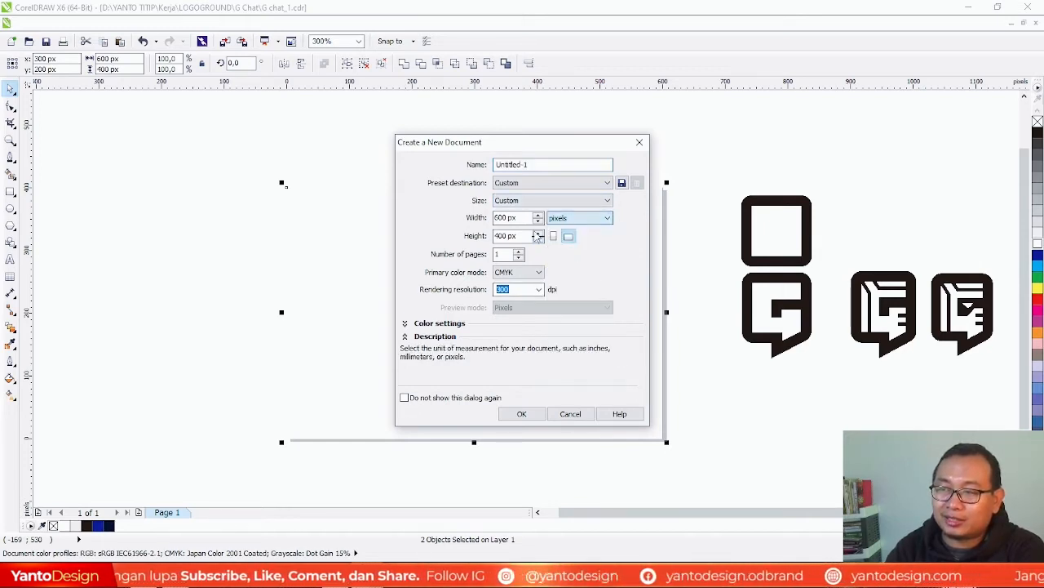
left_click(571, 414)
left_click(693, 163)
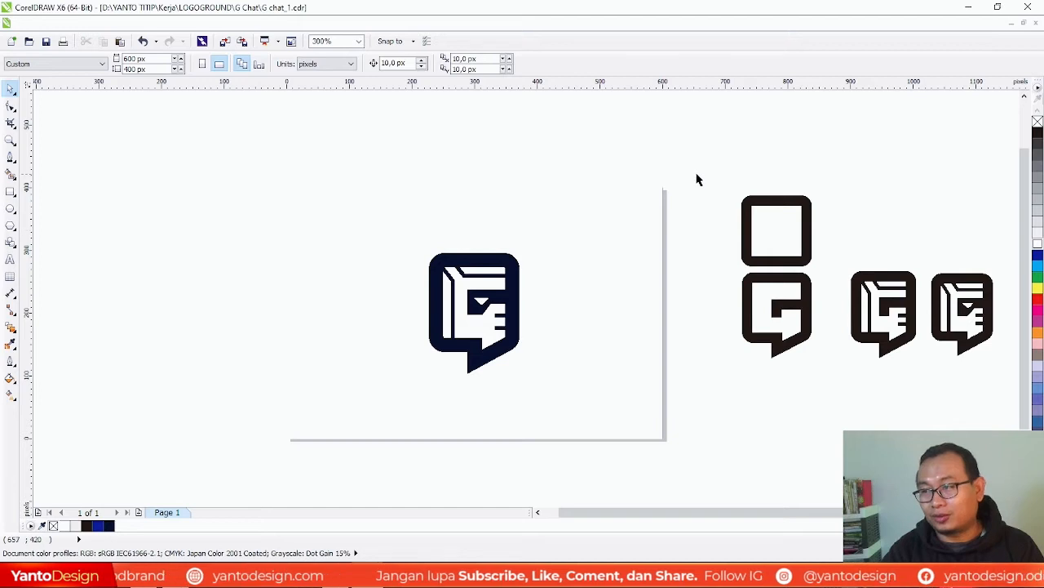
left_click_drag(687, 157, 211, 478)
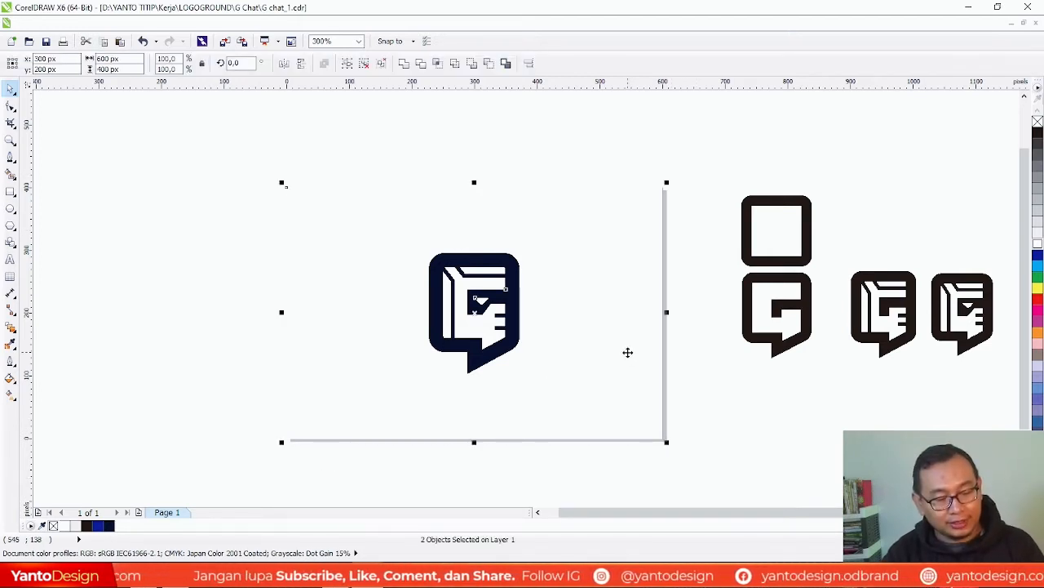
key("ctrl+e")
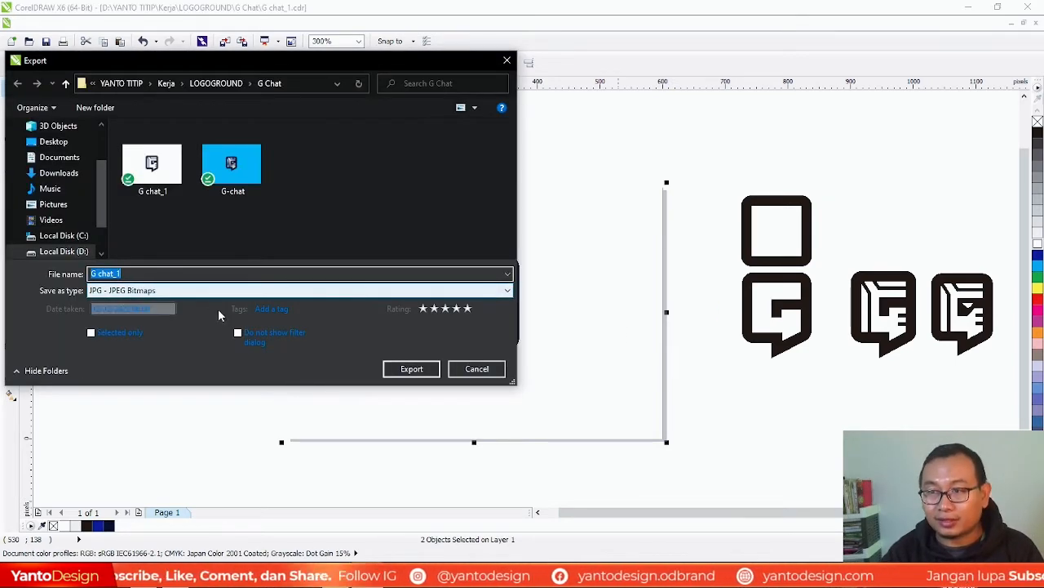
left_click(125, 335)
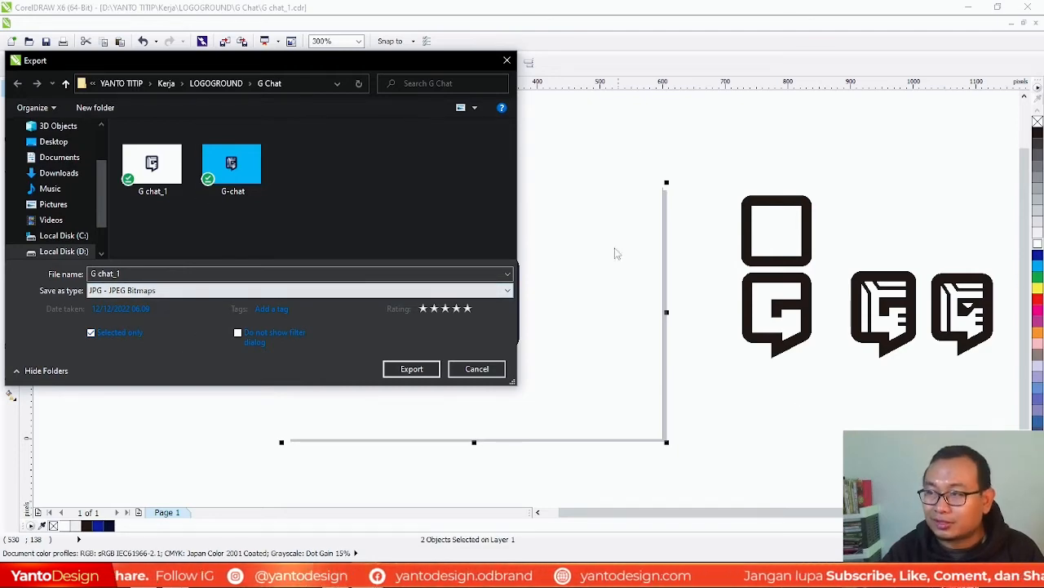
left_click(471, 371)
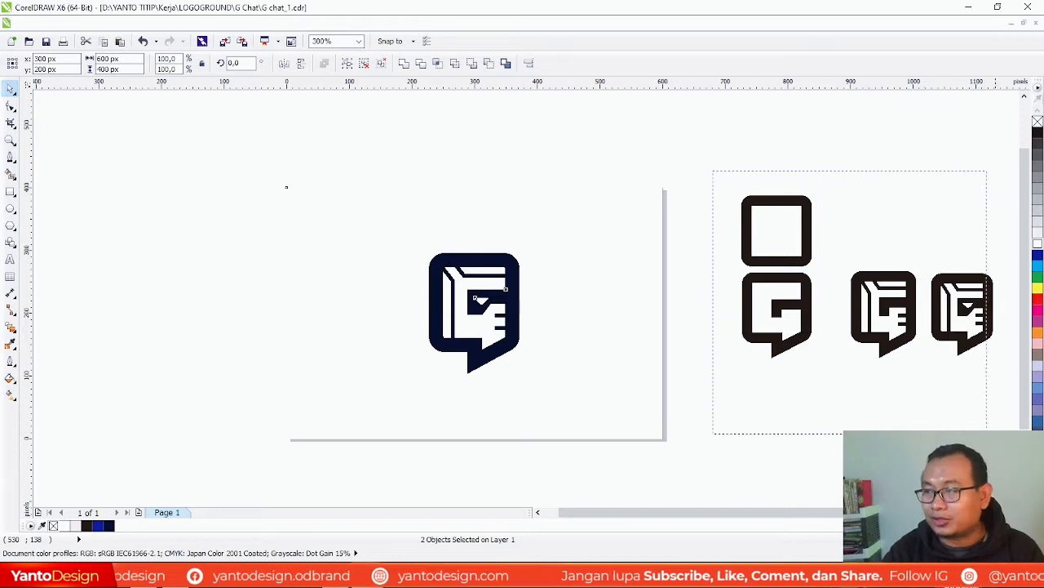
Delete all the black draft shapes beside the page so only the page artwork remains
left_click_drag(984, 435, 1019, 427)
left_click(993, 378)
left_click_drag(660, 150, 1005, 448)
left_click(923, 413)
Start a JPEG export of the page as G chat_1 into a new folder inside the G Chat folder
key("ctrl+e")
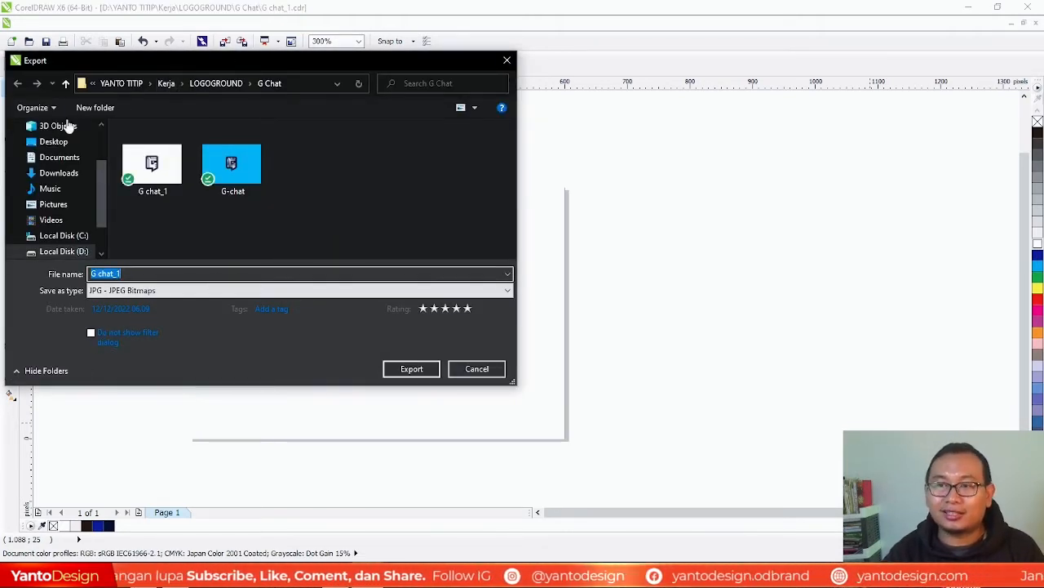
left_click(145, 136)
left_click(146, 163)
double_click(144, 163)
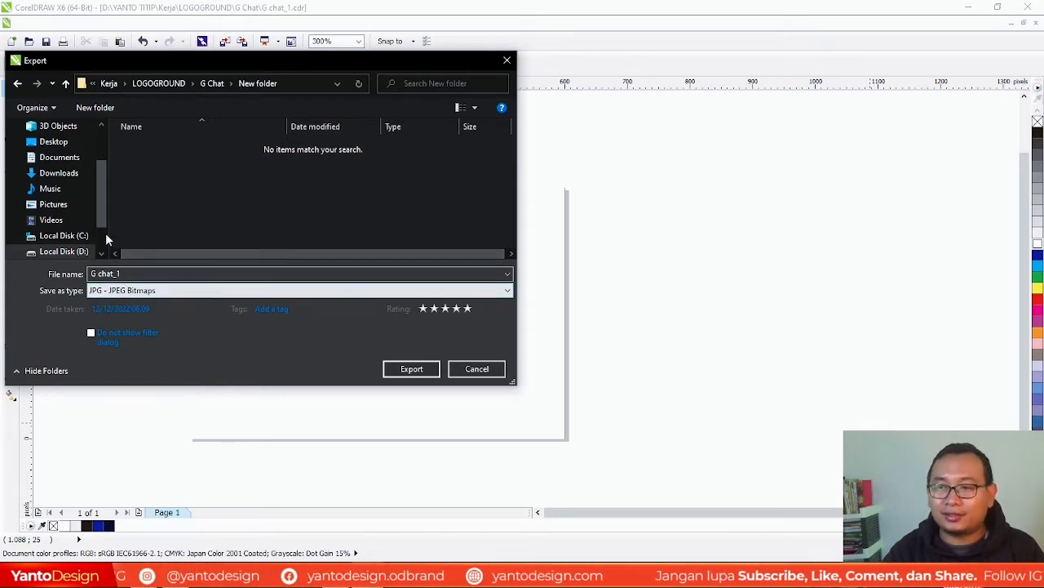
left_click(412, 368)
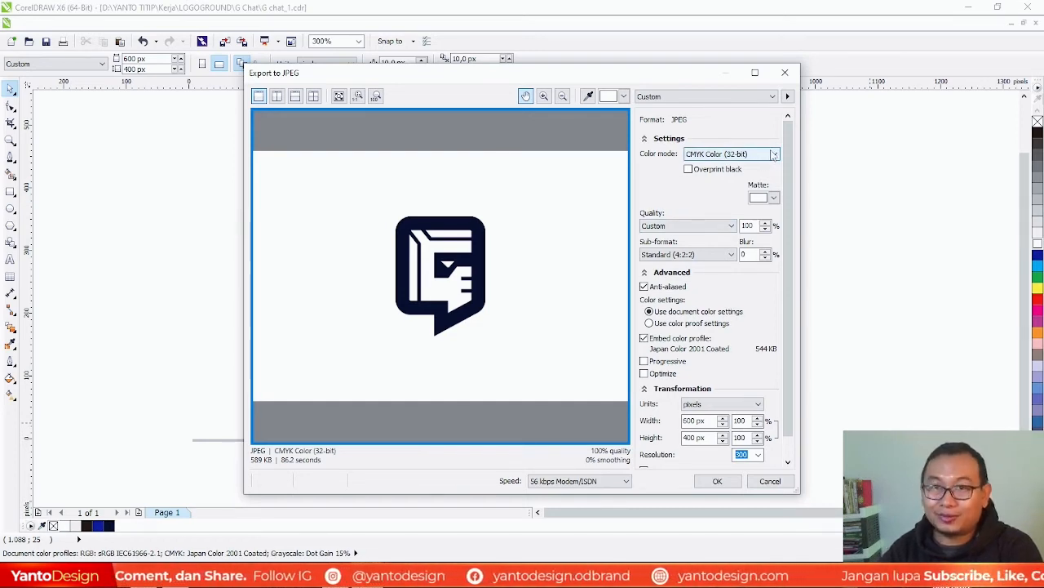
Set the JPEG export's colour mode to RGB Color (24-bit), and collapse and re-expand the advanced and transformation settings
left_click(776, 153)
left_click(759, 170)
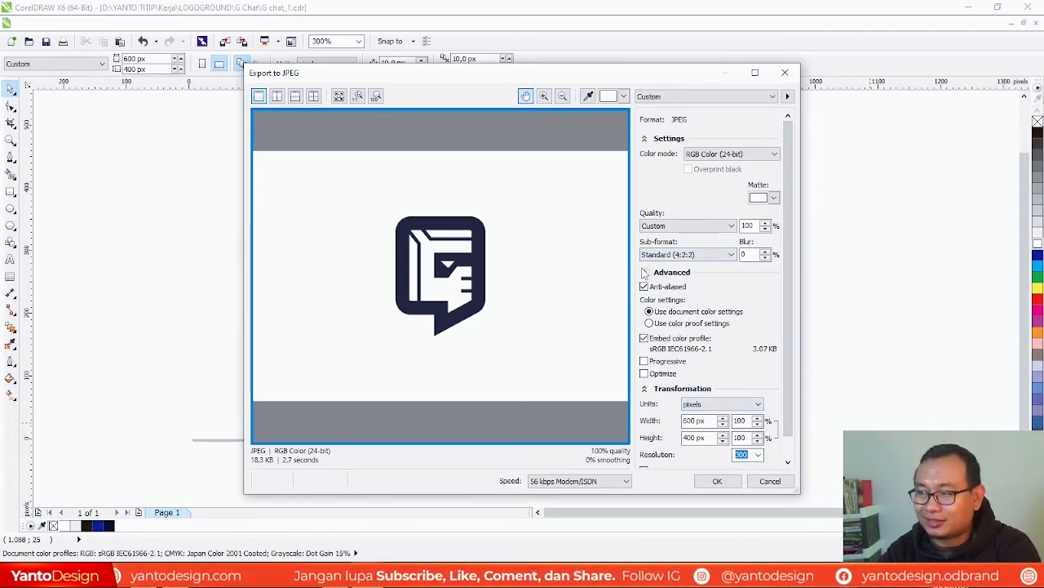
left_click(643, 389)
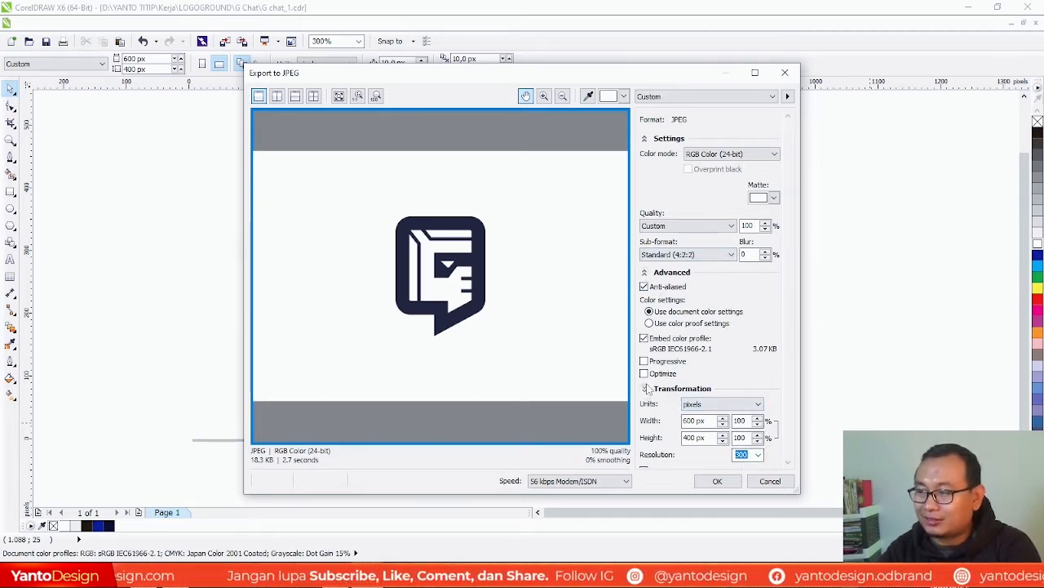
left_click(644, 272)
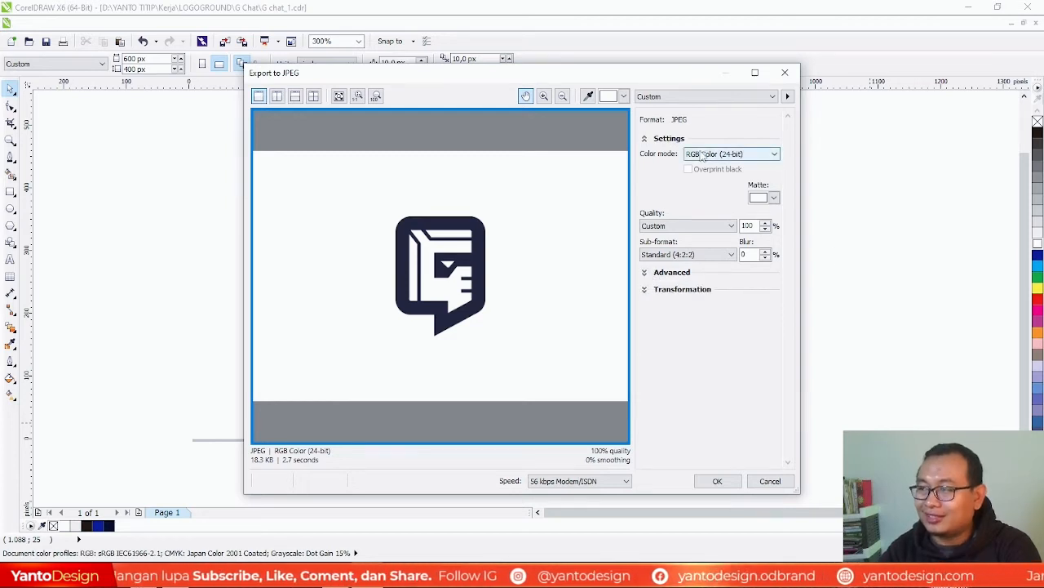
left_click(645, 273)
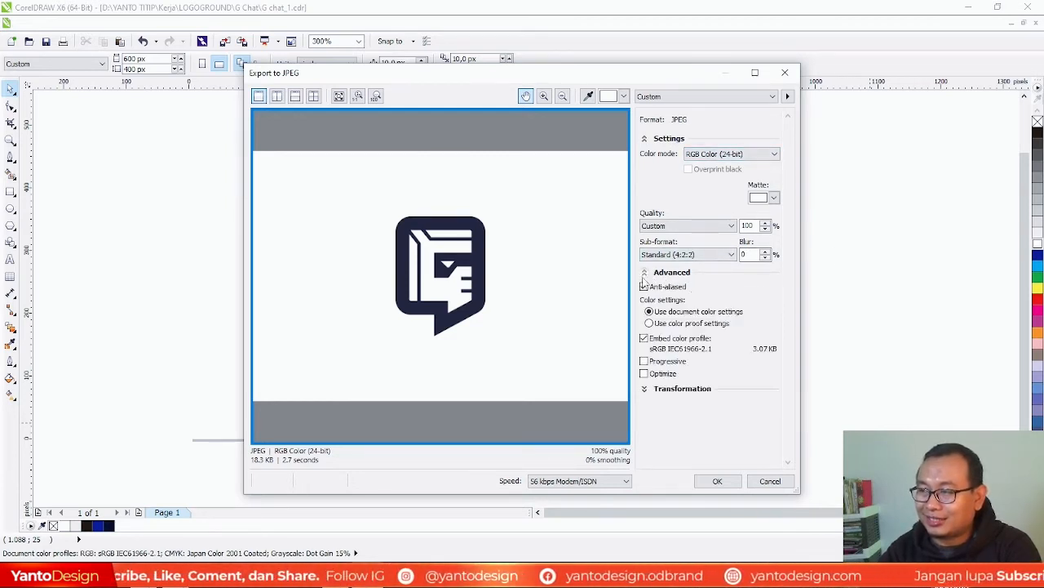
left_click(644, 390)
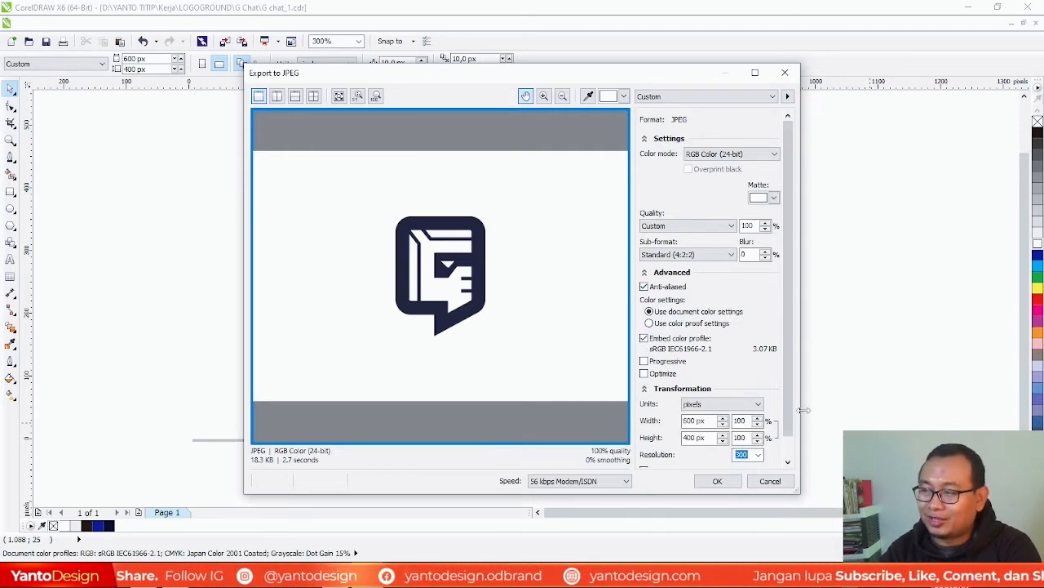
Set the JPEG export's resolution to 72 dpi
scroll(789, 412, "down", 1)
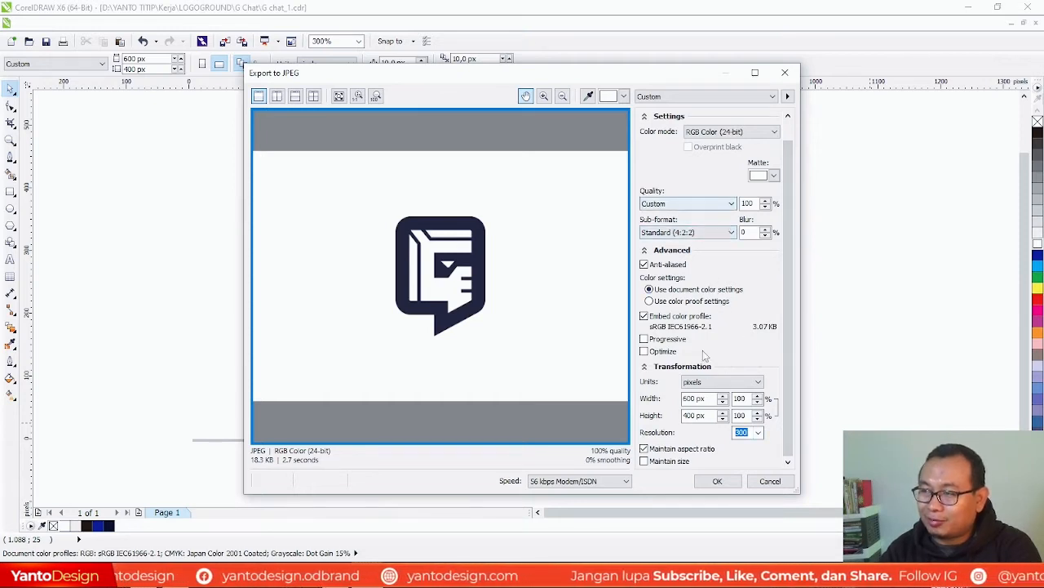
left_click(758, 433)
left_click(759, 445)
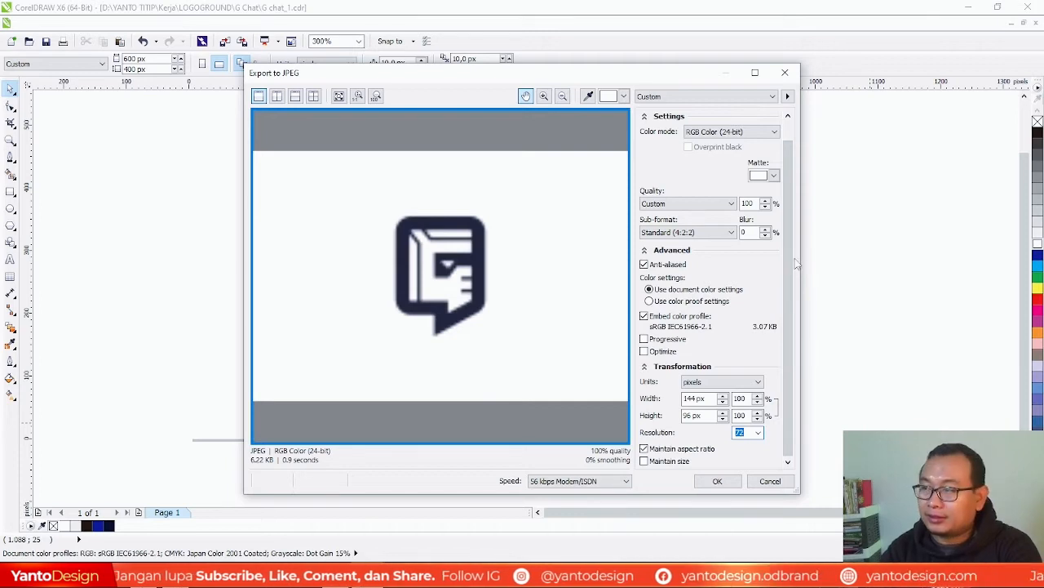
left_click_drag(792, 263, 785, 306)
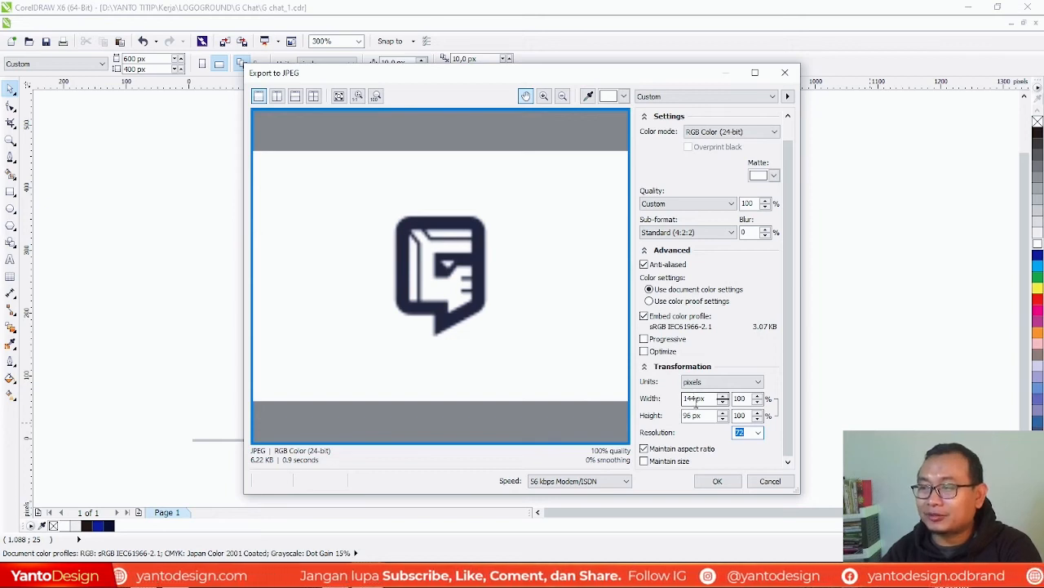
left_click(504, 296)
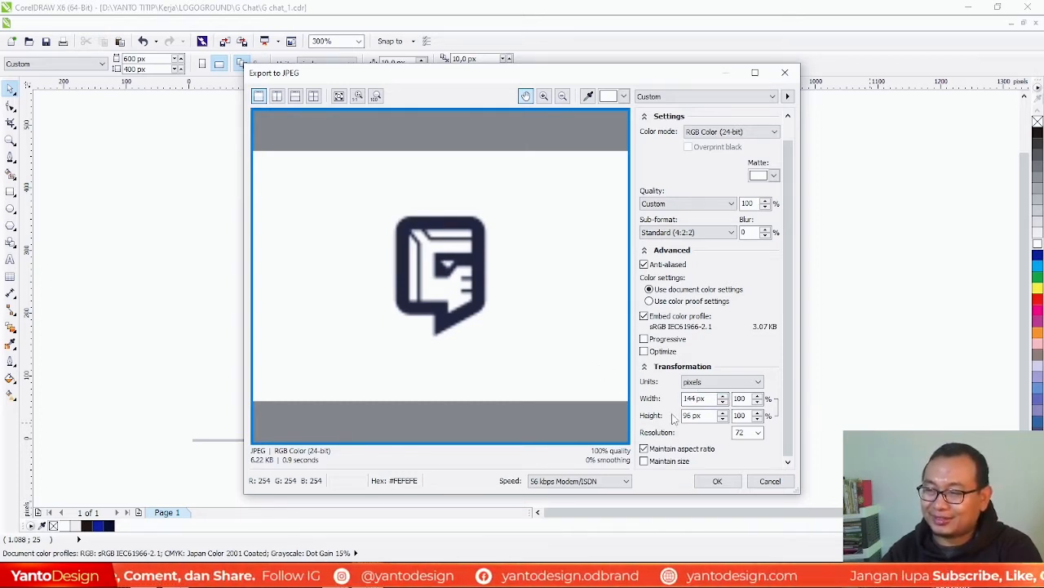
Set the JPEG export's dimensions to 600 px wide by 400 px high
left_click_drag(695, 399, 657, 392)
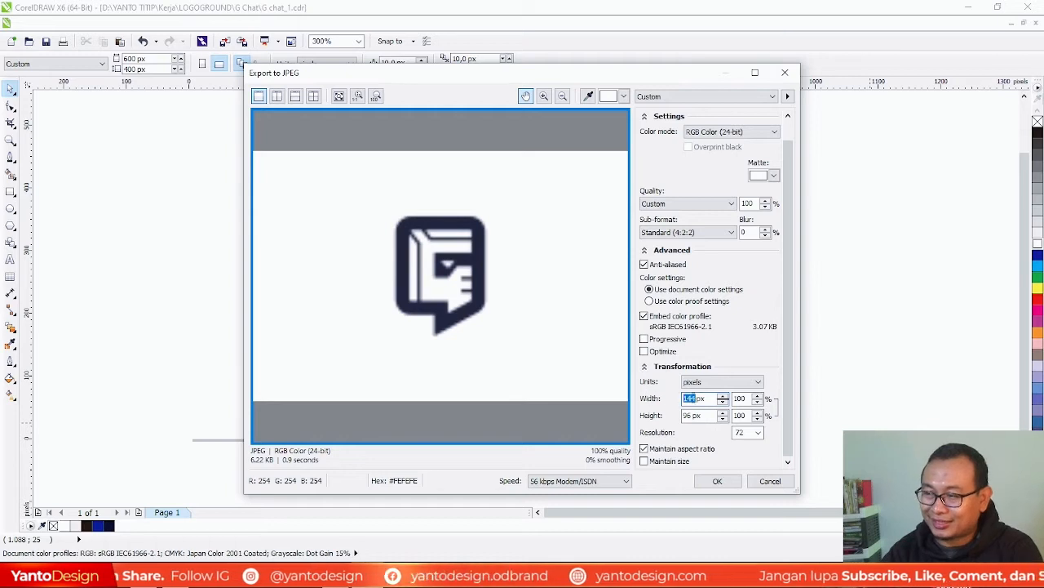
type("500")
left_click(710, 415)
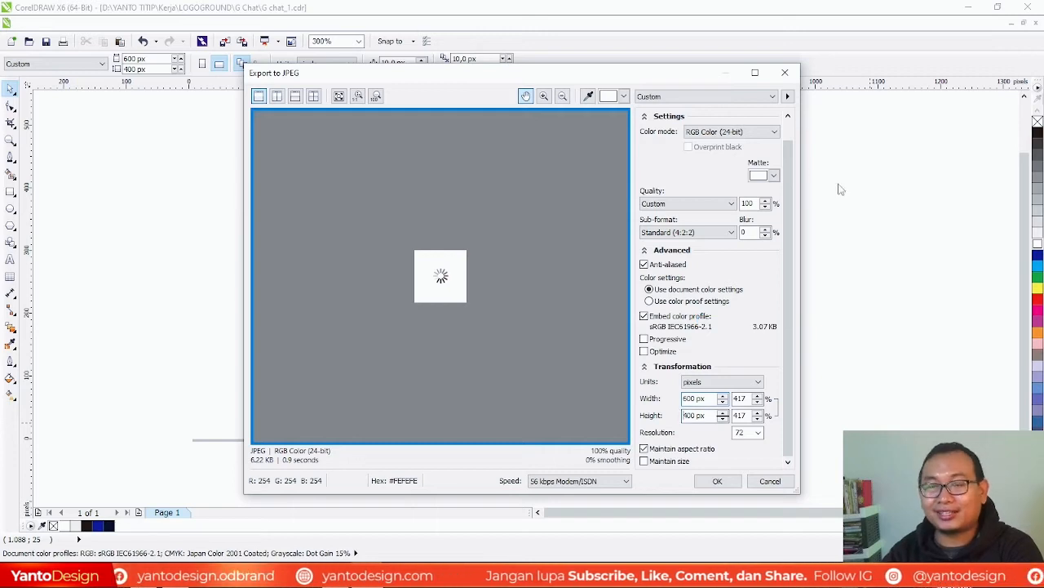
Examine the logo's edges and placement in the export preview at several magnifications, and finish the JPEG export
left_click_drag(434, 249, 291, 252)
left_click_drag(487, 401, 424, 331)
left_click_drag(624, 357, 437, 285)
scroll(433, 285, "down", 2)
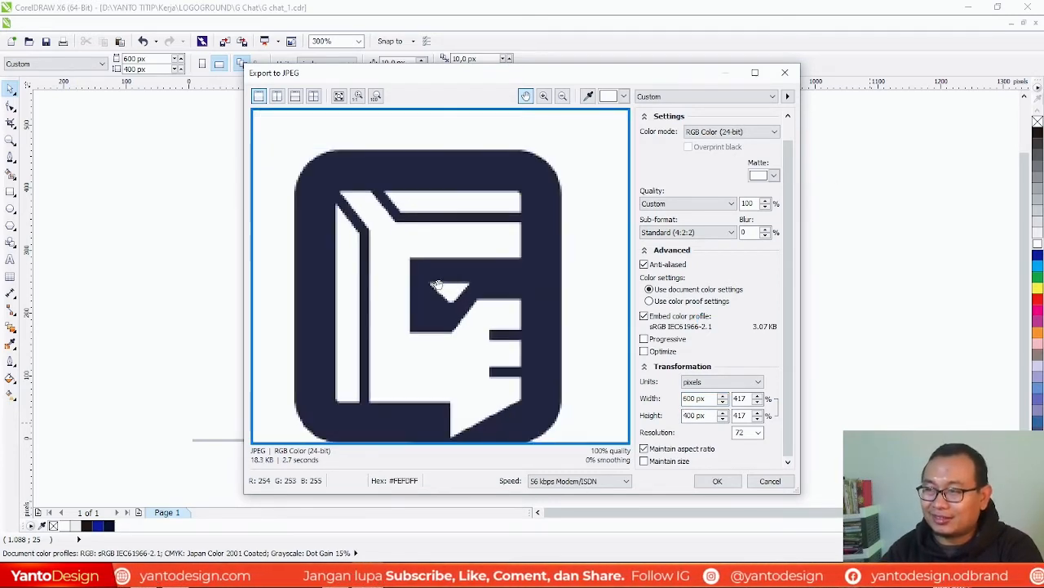
scroll(448, 277, "up", 2)
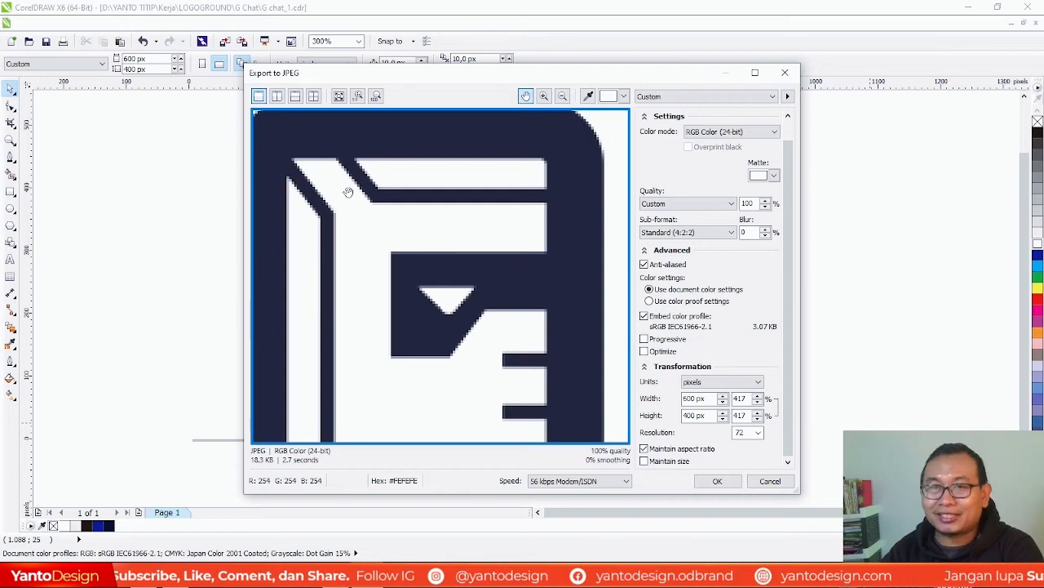
scroll(456, 231, "up", 2)
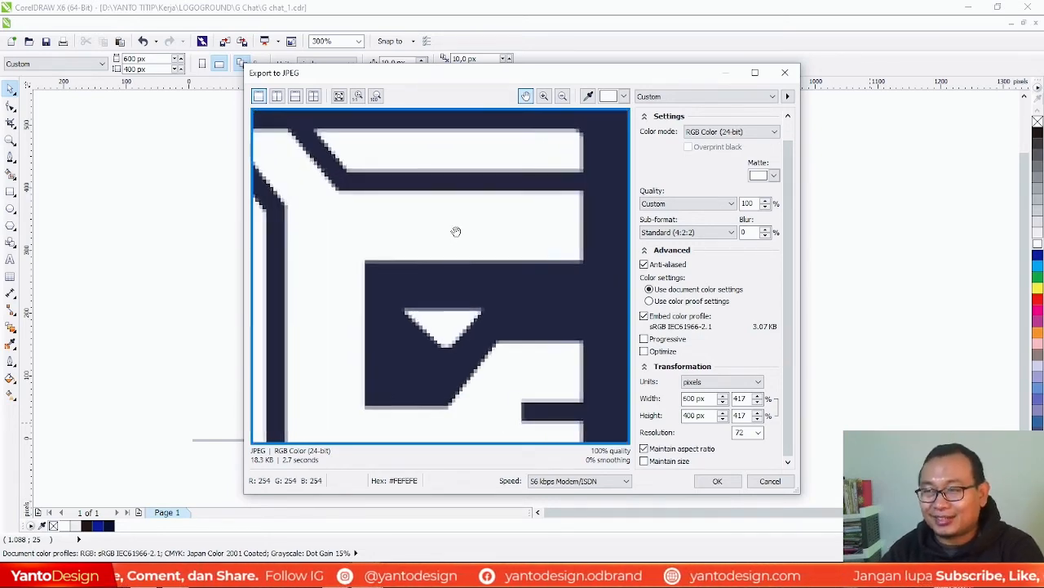
scroll(456, 232, "down", 3)
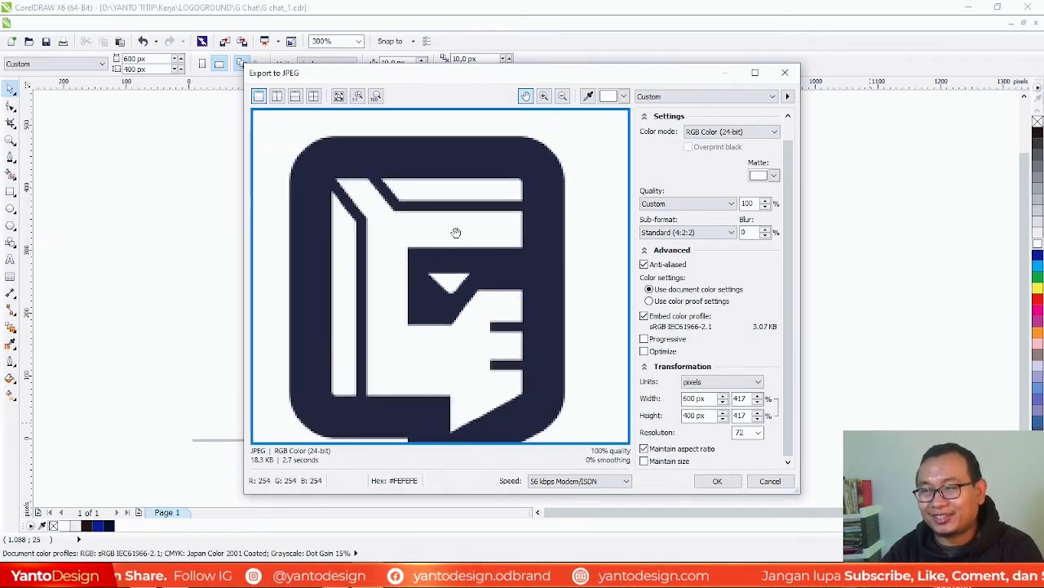
scroll(456, 233, "down", 2)
scroll(455, 235, "down", 3)
scroll(451, 237, "up", 2)
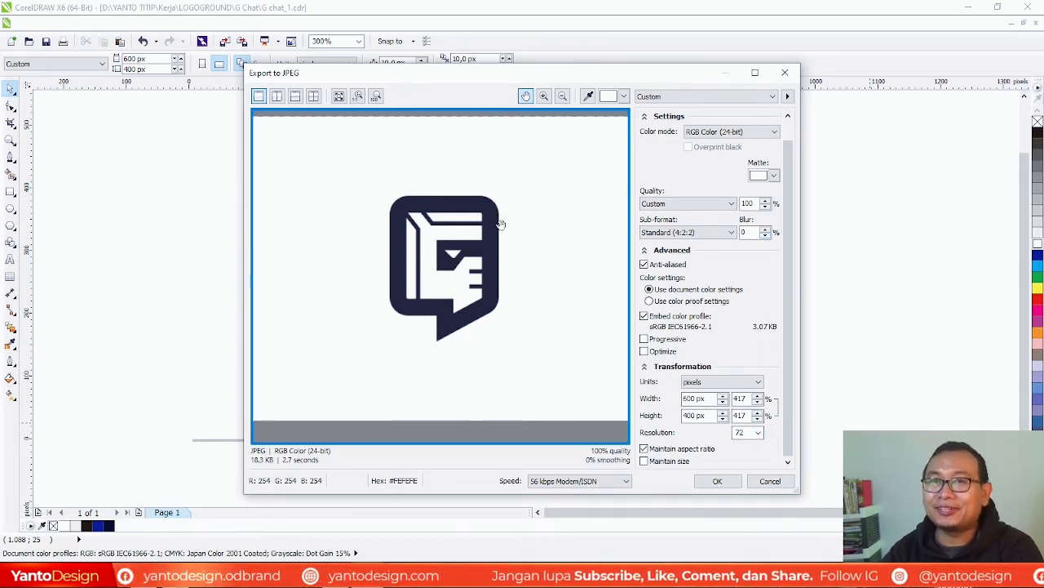
scroll(534, 209, "up", 1)
scroll(544, 306, "down", 1)
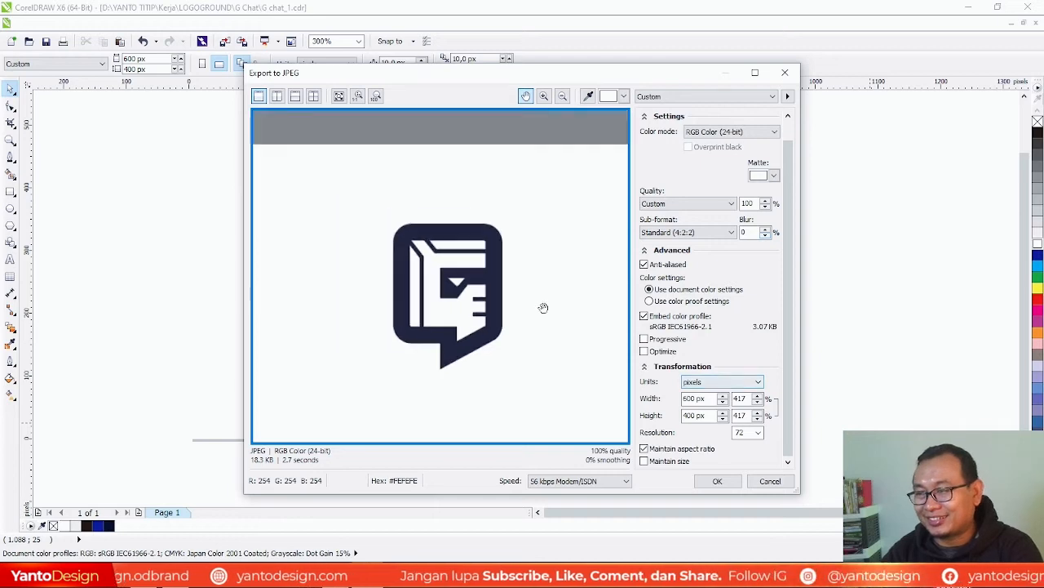
scroll(486, 281, "down", 1)
scroll(479, 305, "up", 1)
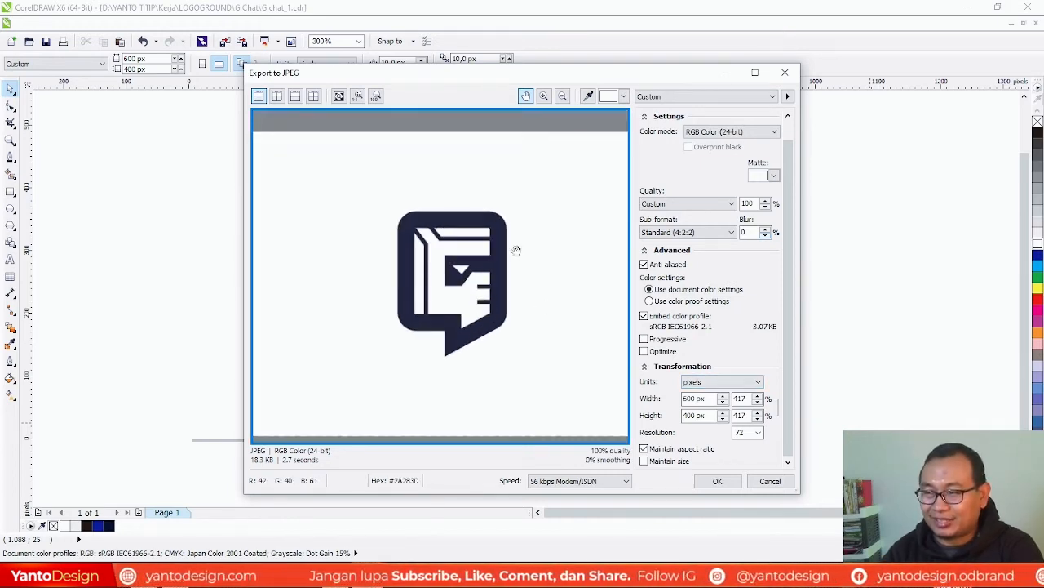
left_click(717, 481)
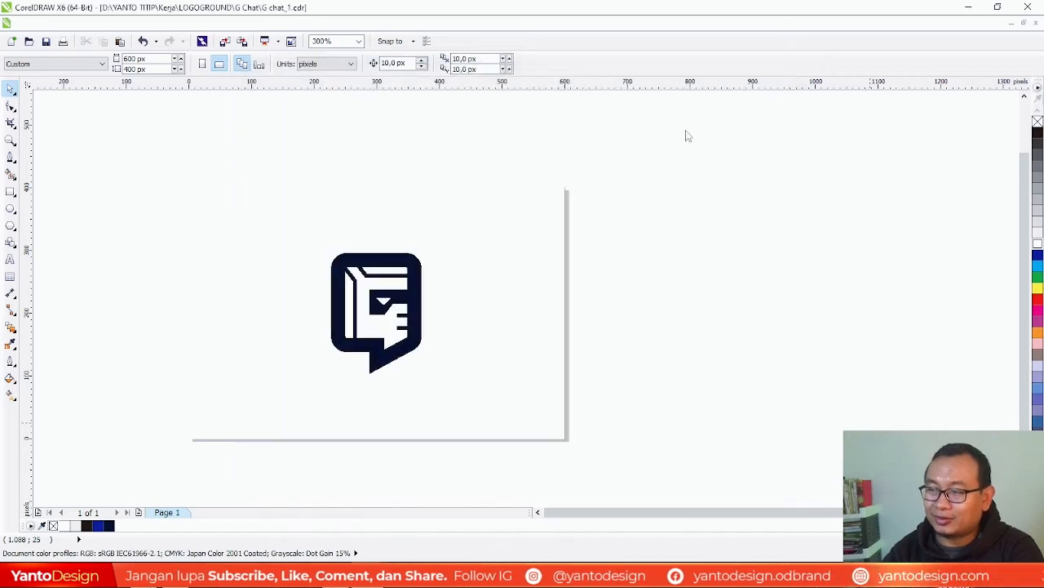
Select the logo together with its page rectangle and start exporting them as an SVG named G chat_1 in New folder
left_click(507, 218)
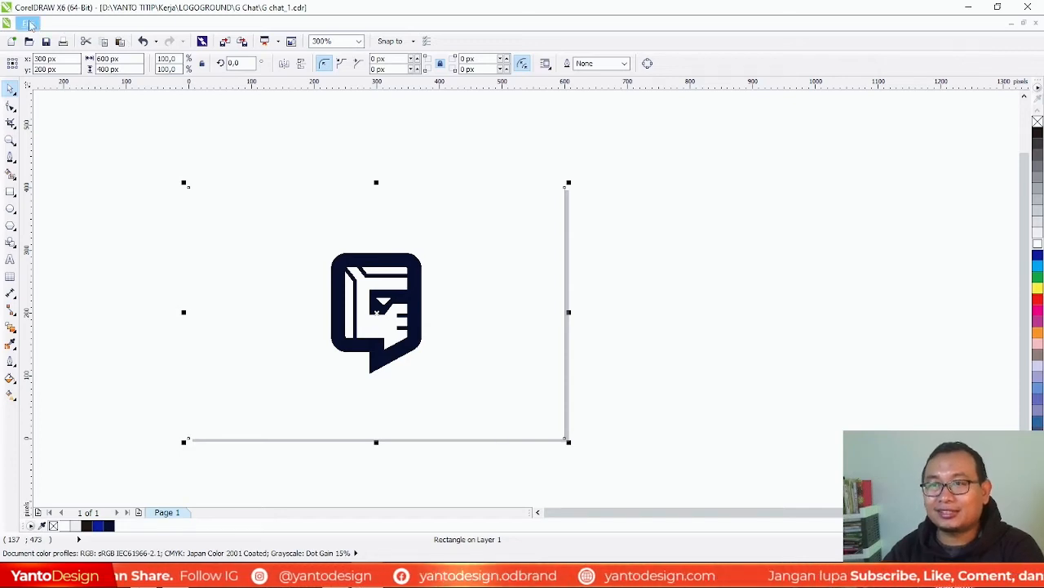
left_click(275, 144)
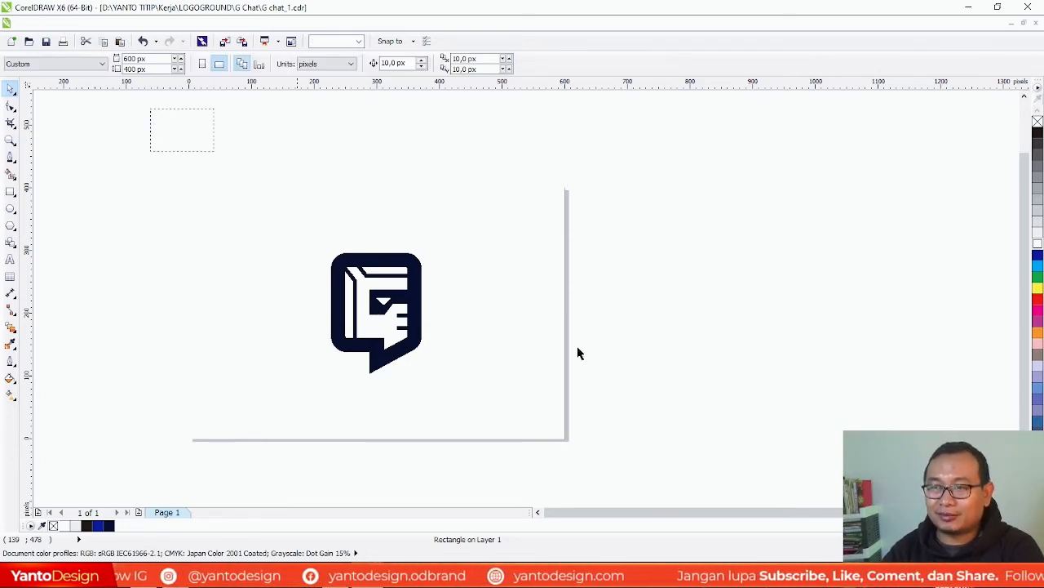
left_click_drag(756, 473, 176, 167)
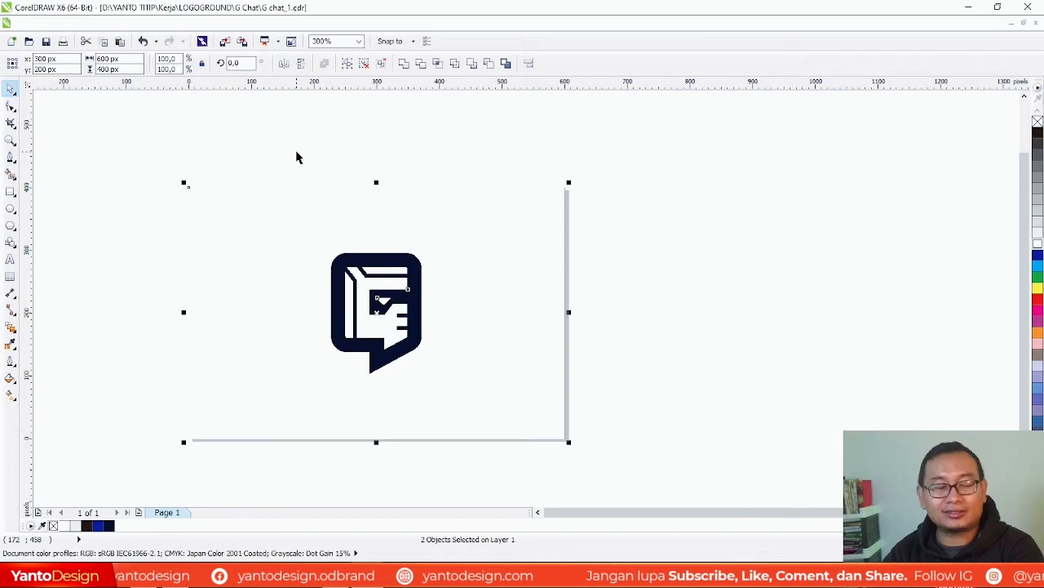
key("ctrl+e")
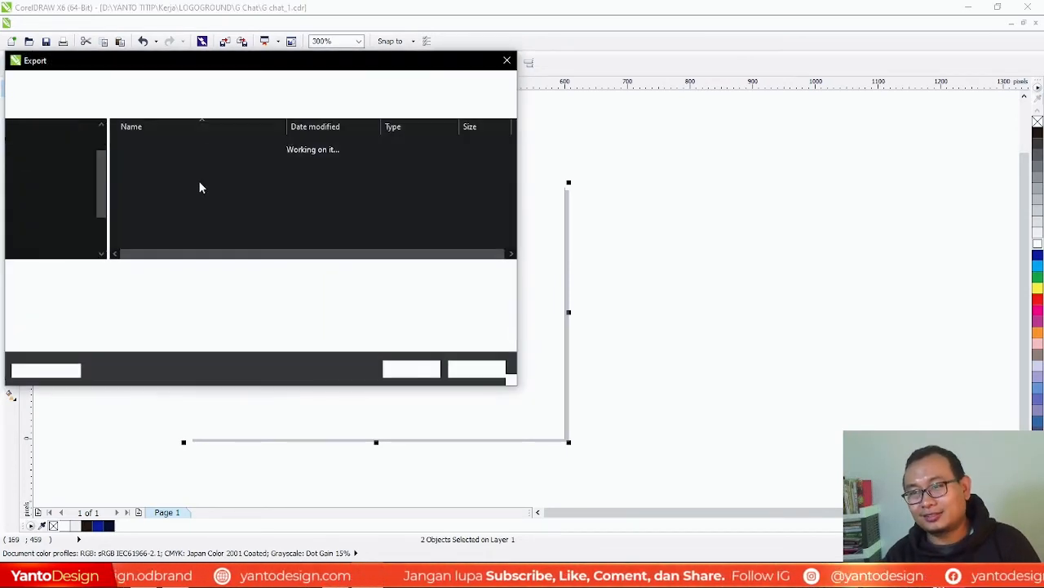
left_click(270, 292)
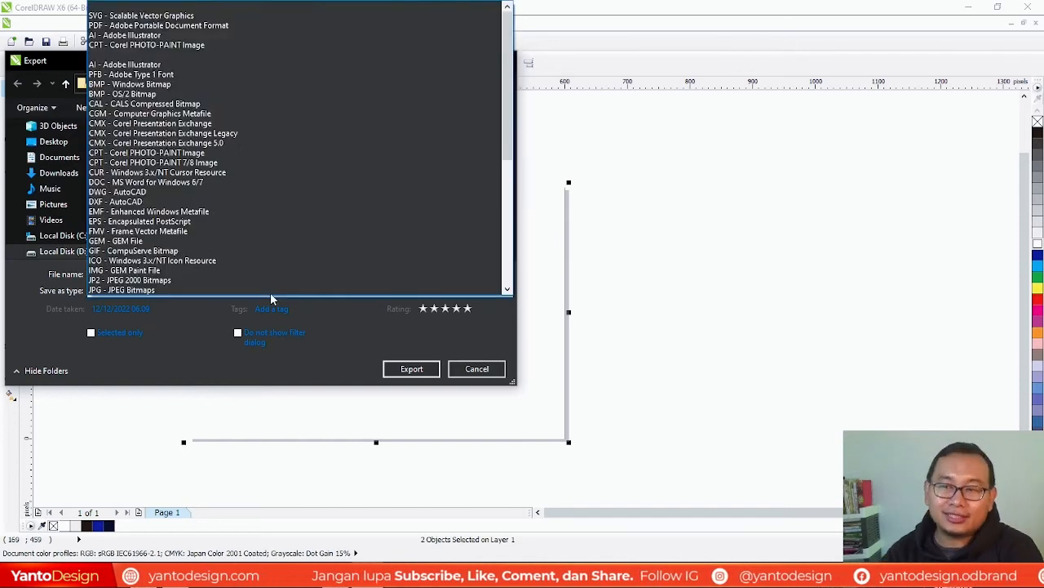
left_click(178, 16)
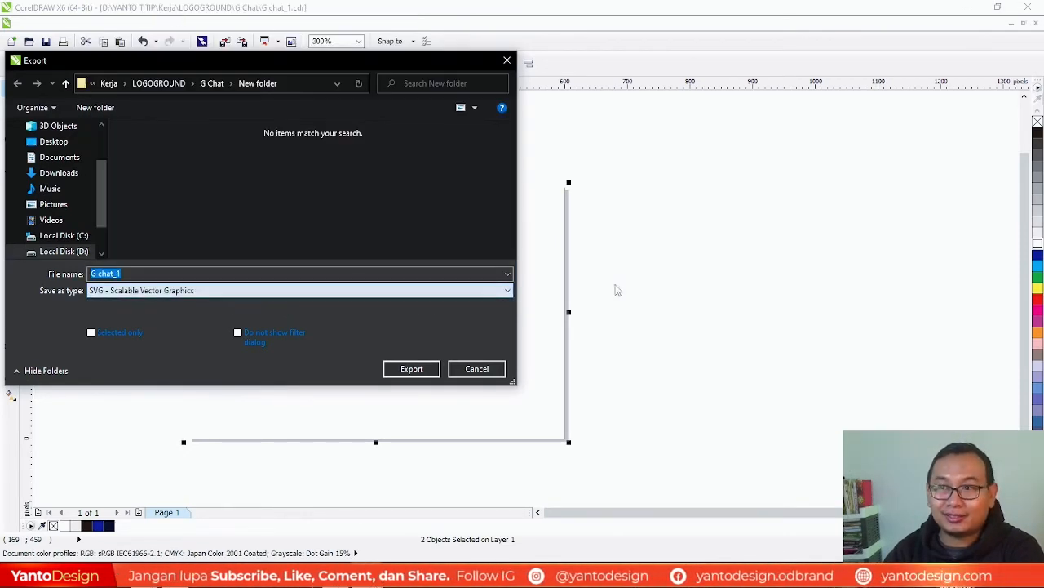
left_click(411, 370)
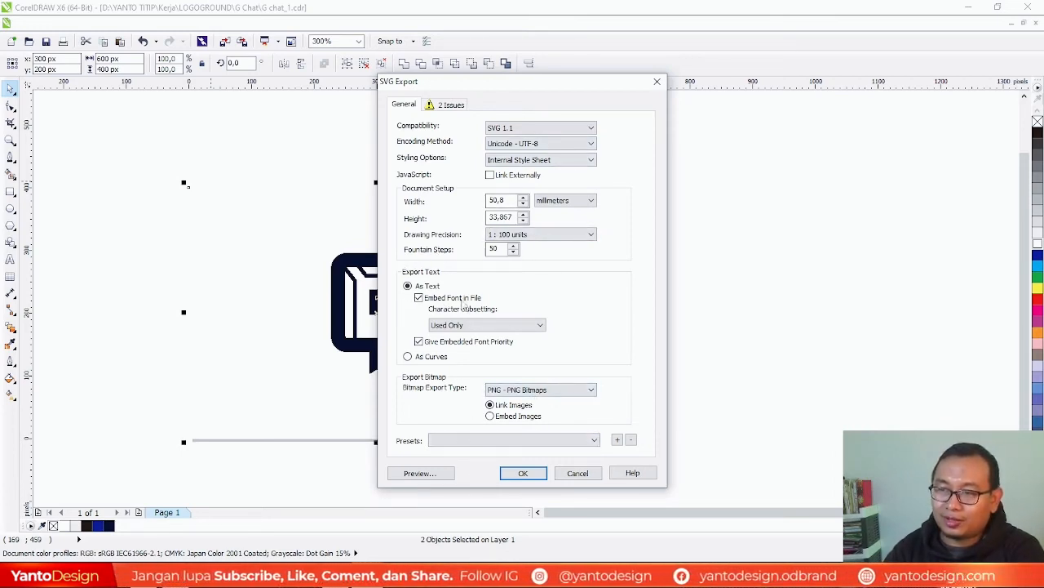
Set the SVG text export to As Curves, review the preflight issues, finish the export and deselect the artwork
left_click(431, 357)
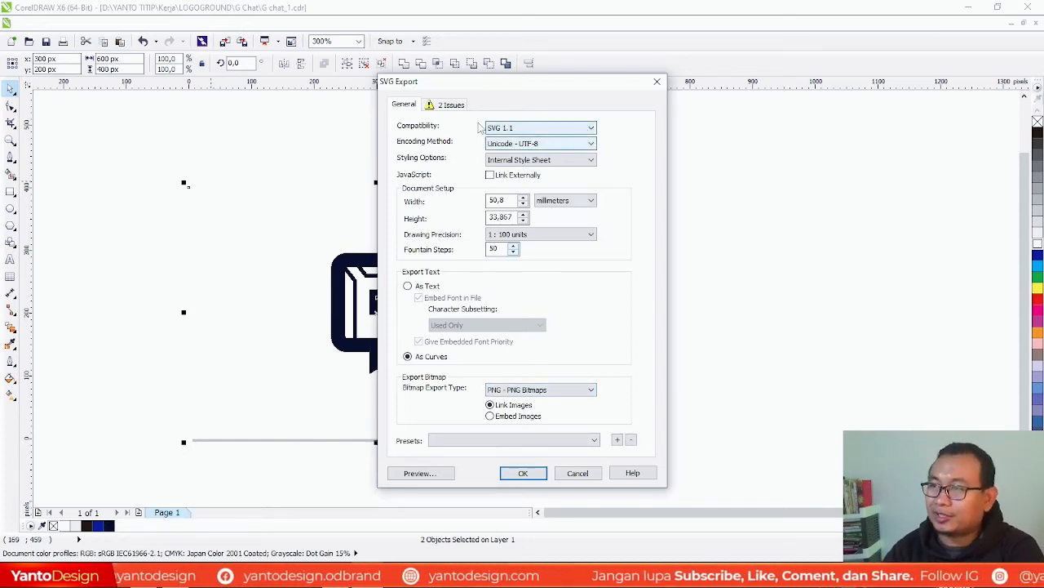
left_click(451, 105)
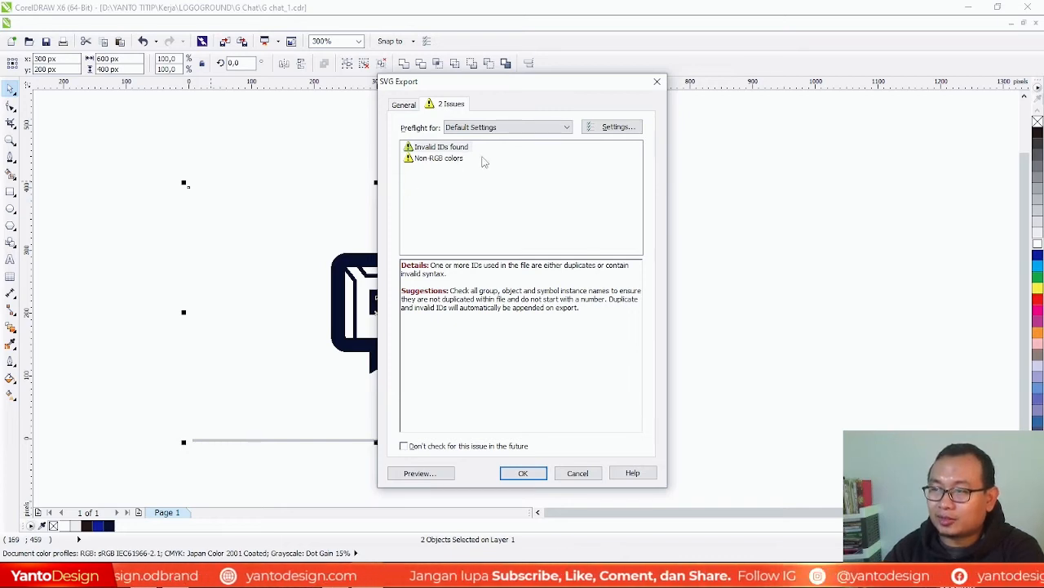
left_click(403, 108)
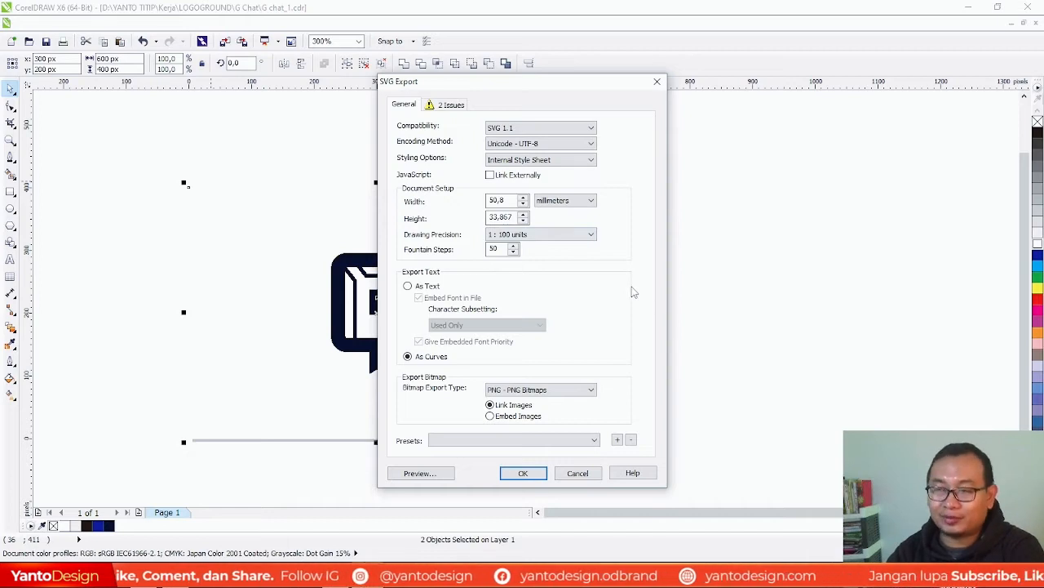
left_click(451, 106)
left_click(404, 104)
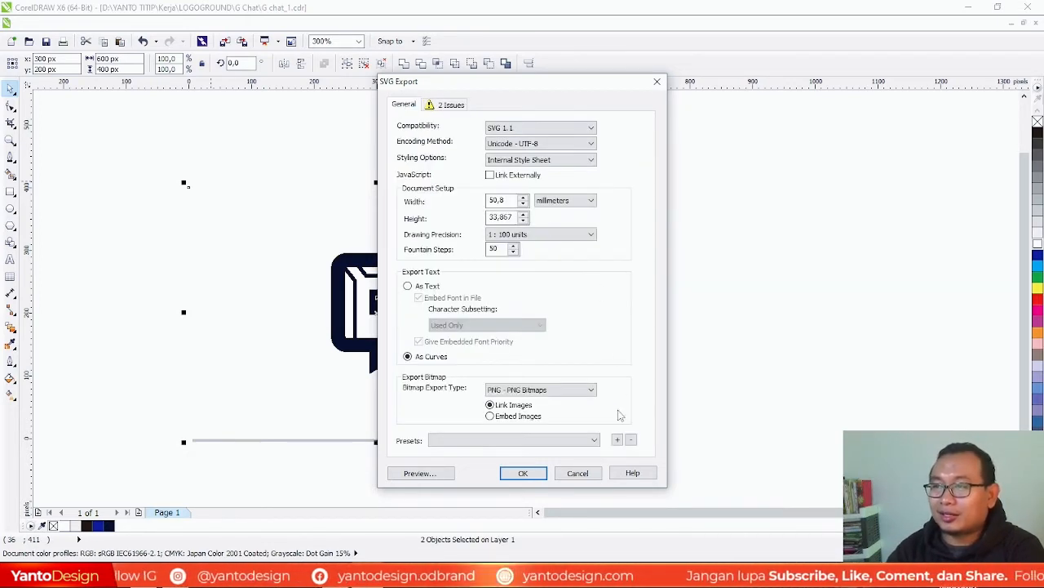
left_click(514, 475)
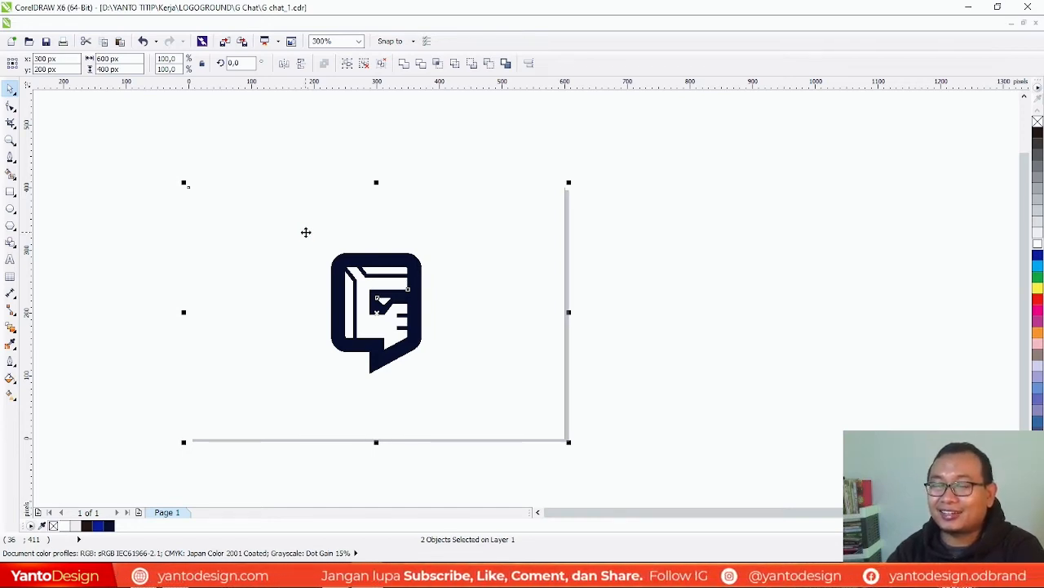
left_click(669, 215)
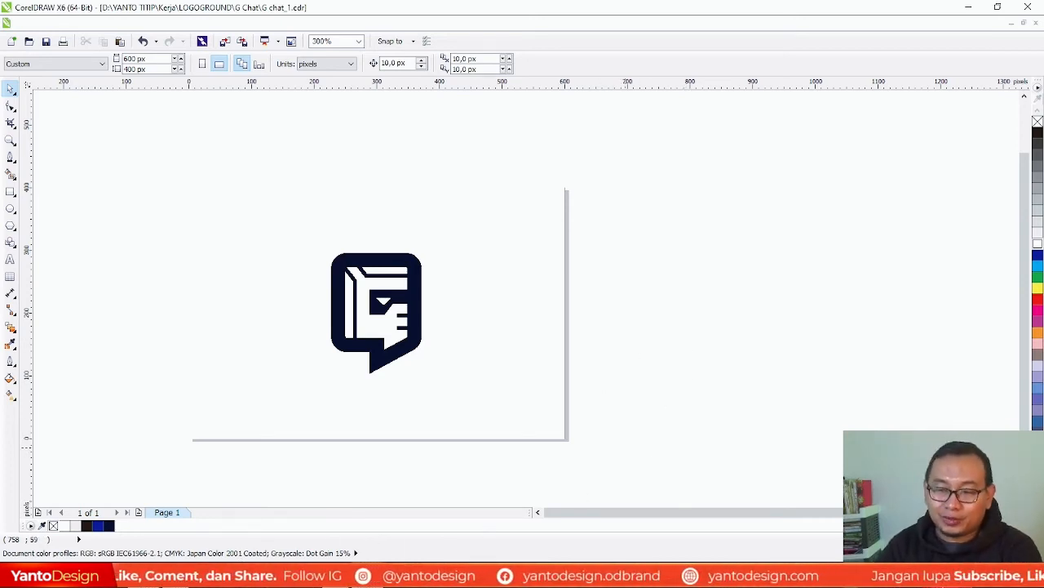
Switch to the LogoGround site in the browser and open the account's list of uploaded logos
key("alt+Tab")
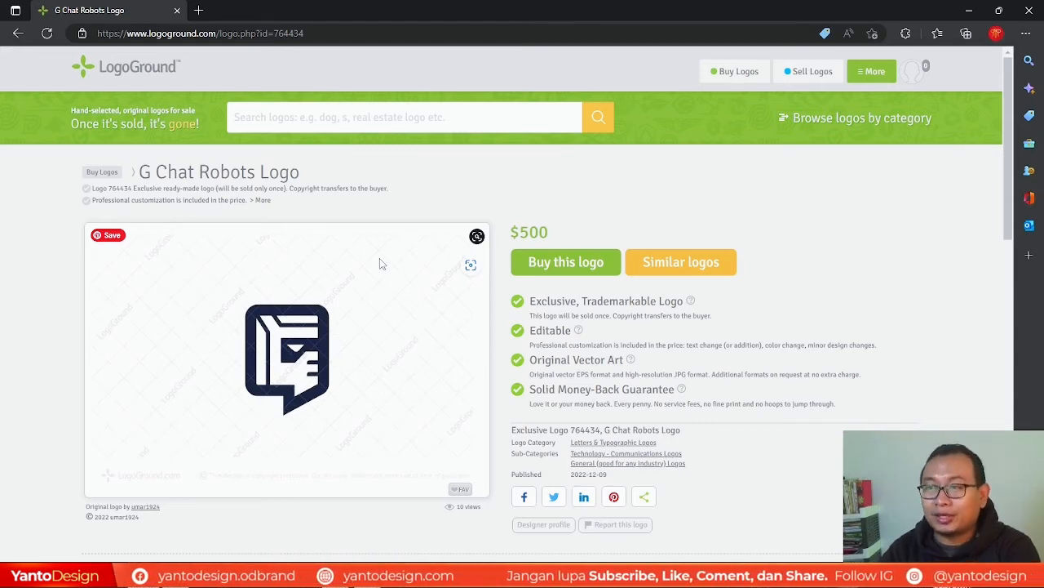
left_click(918, 71)
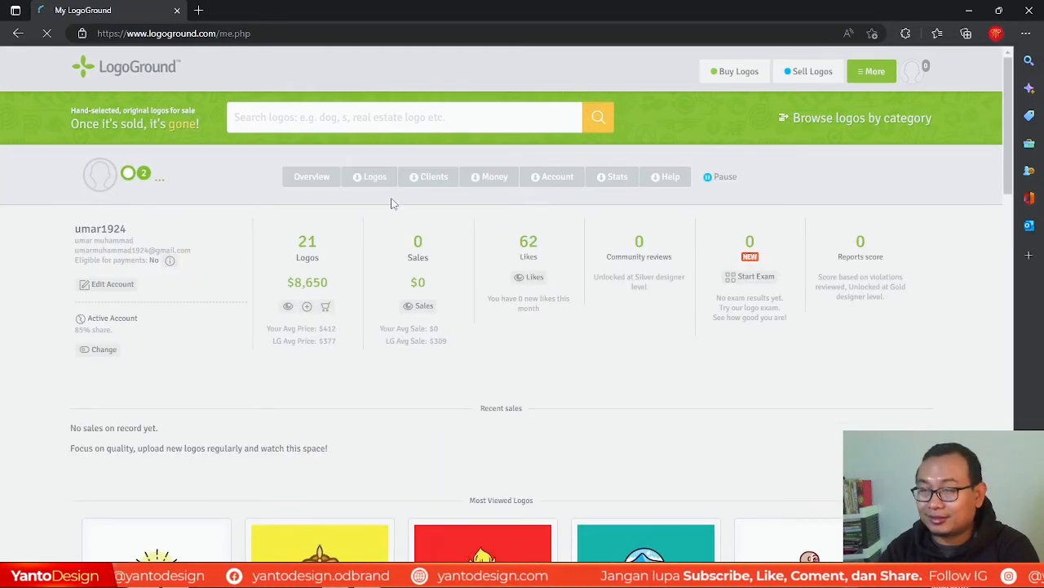
scroll(391, 203, "down", 1)
left_click(371, 101)
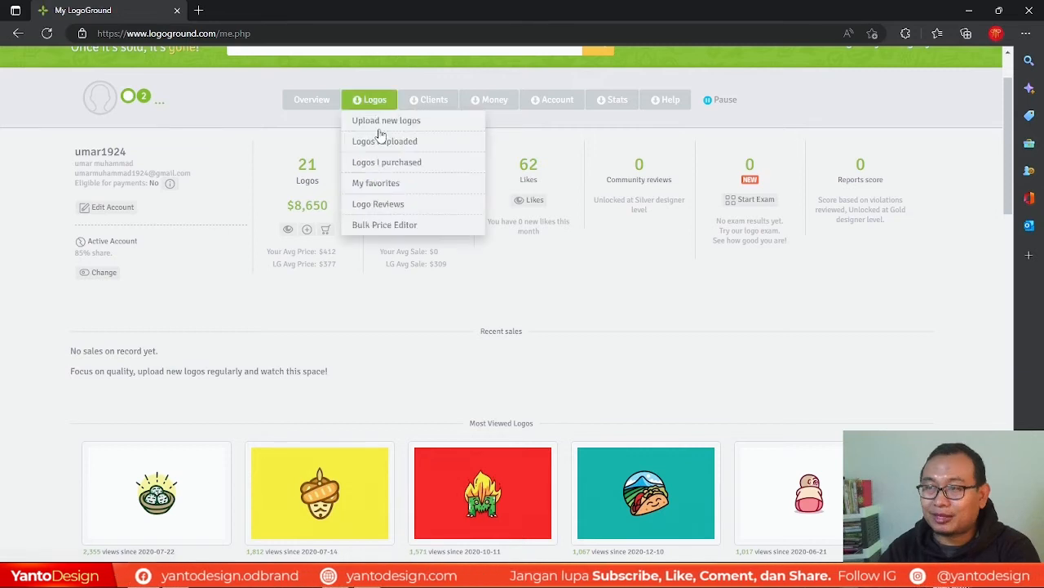
left_click(379, 131)
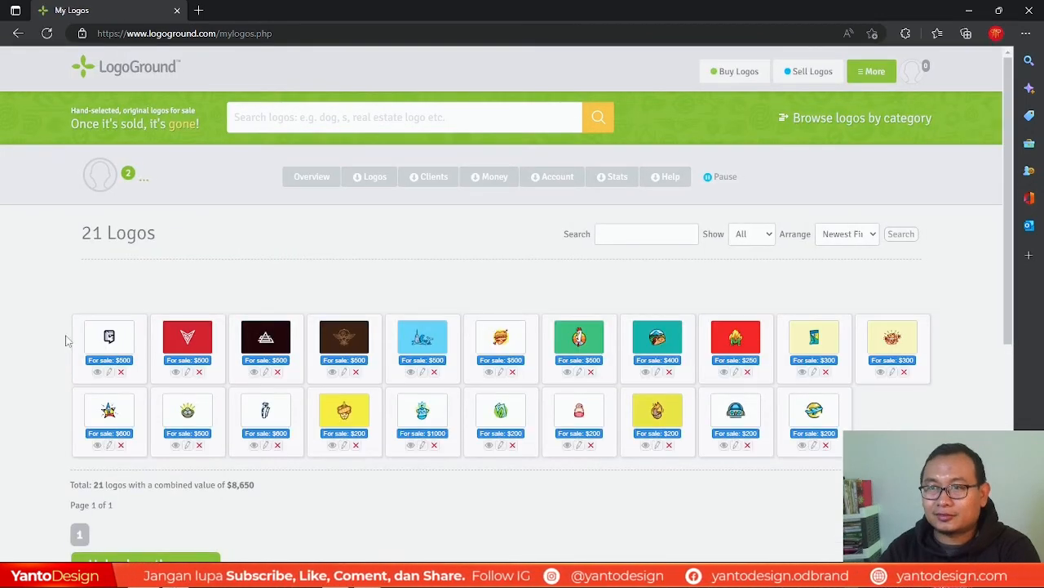
Open LogoGround's new logo upload form and enter G Chat Robots as the logo title
mouse_move(374, 180)
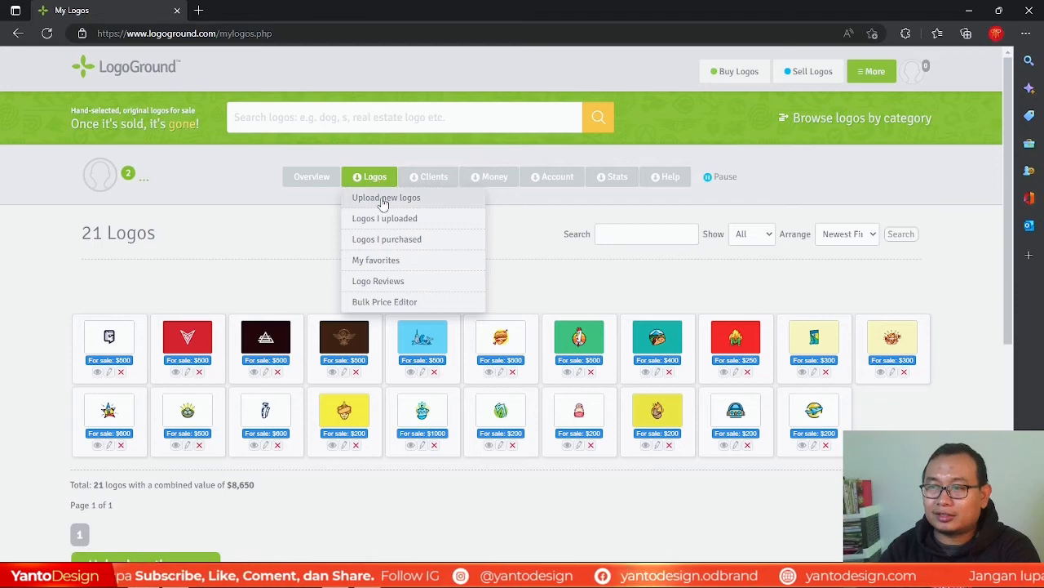
left_click(384, 199)
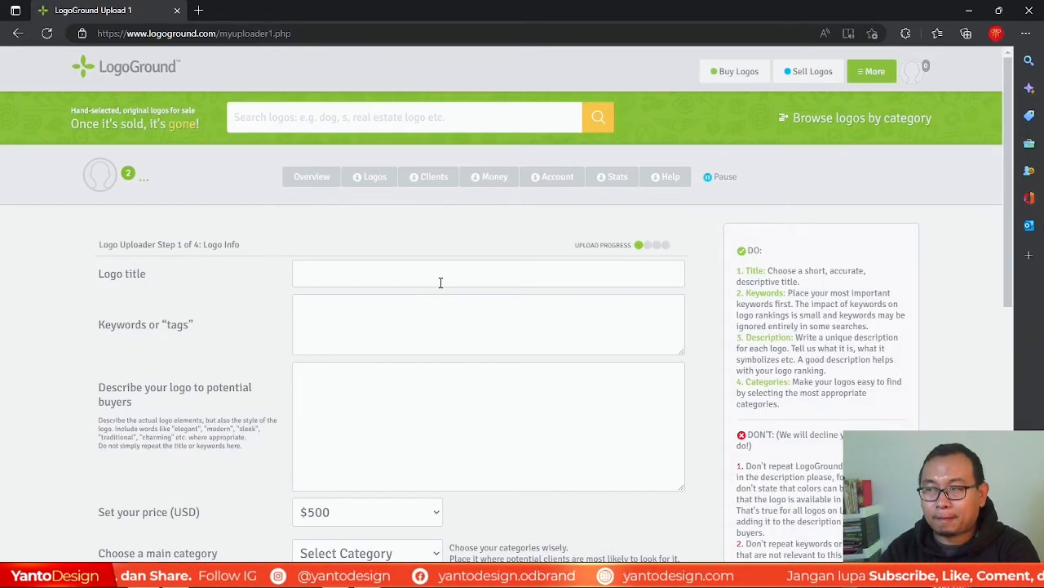
left_click(441, 283)
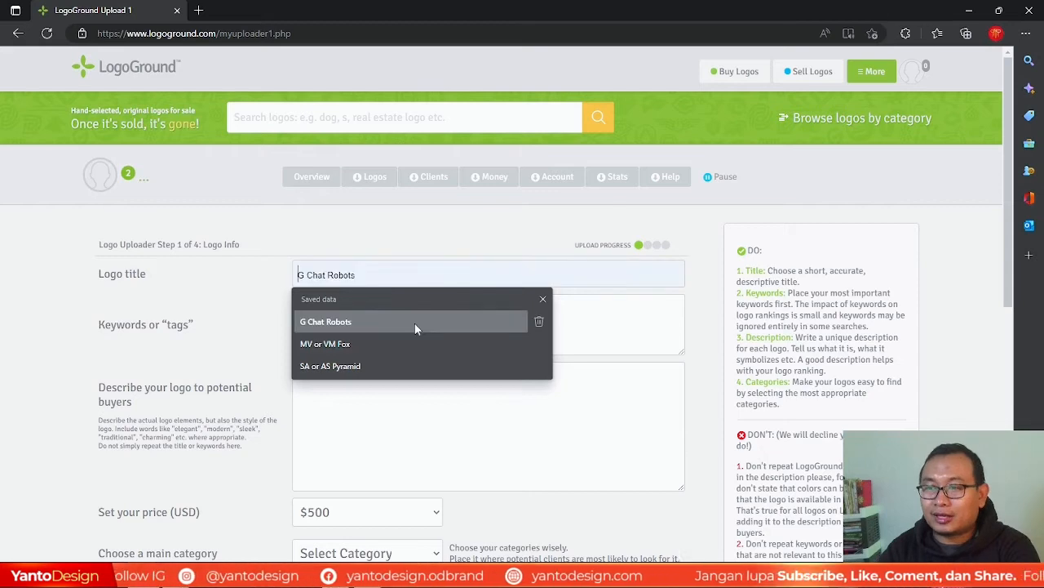
left_click(414, 323)
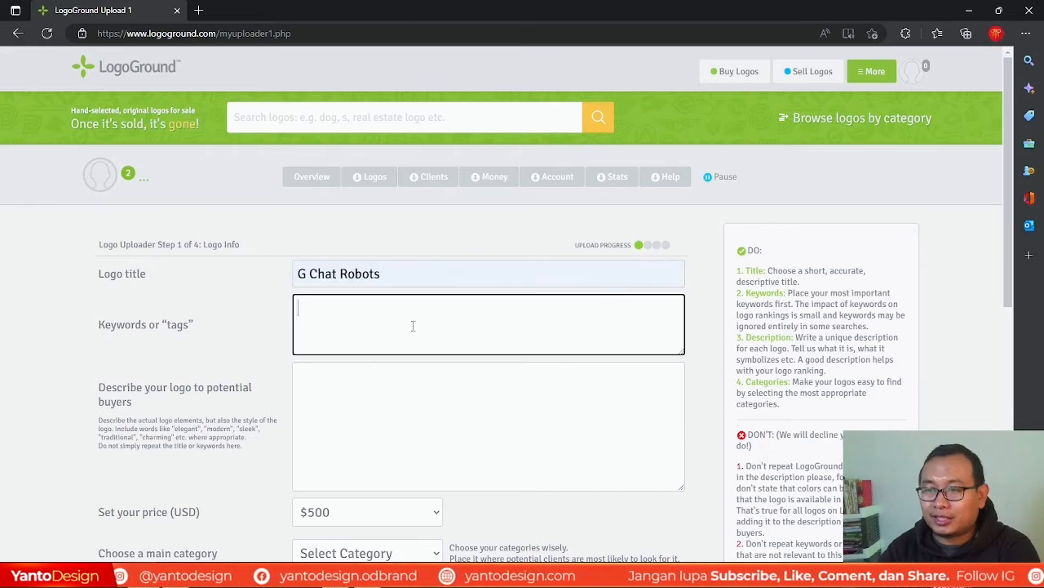
Open mykeyworder.com and translate.google.co.id, each in its own new browser tab
left_click(199, 10)
left_click(395, 33)
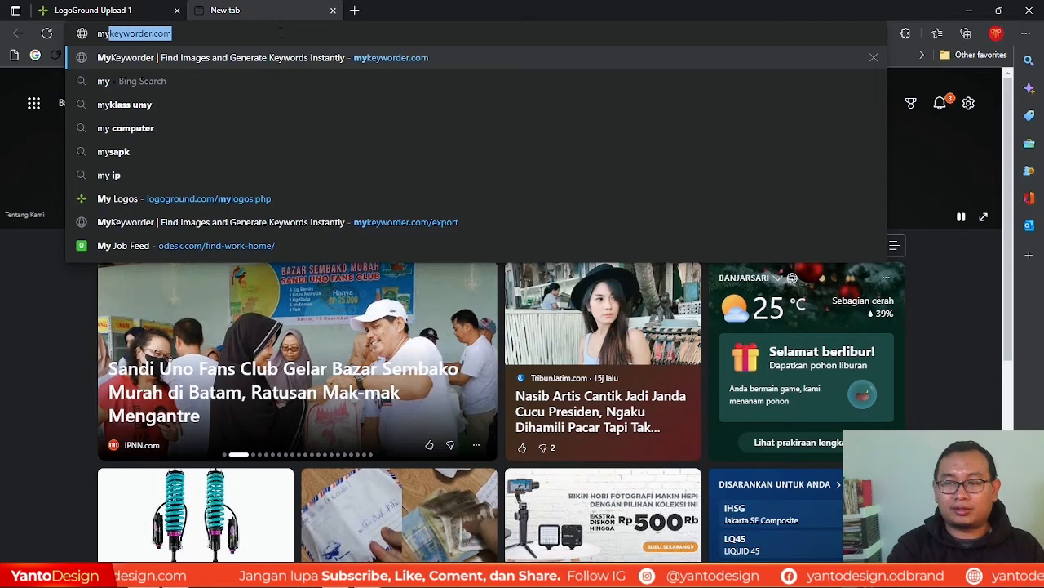
key("Return")
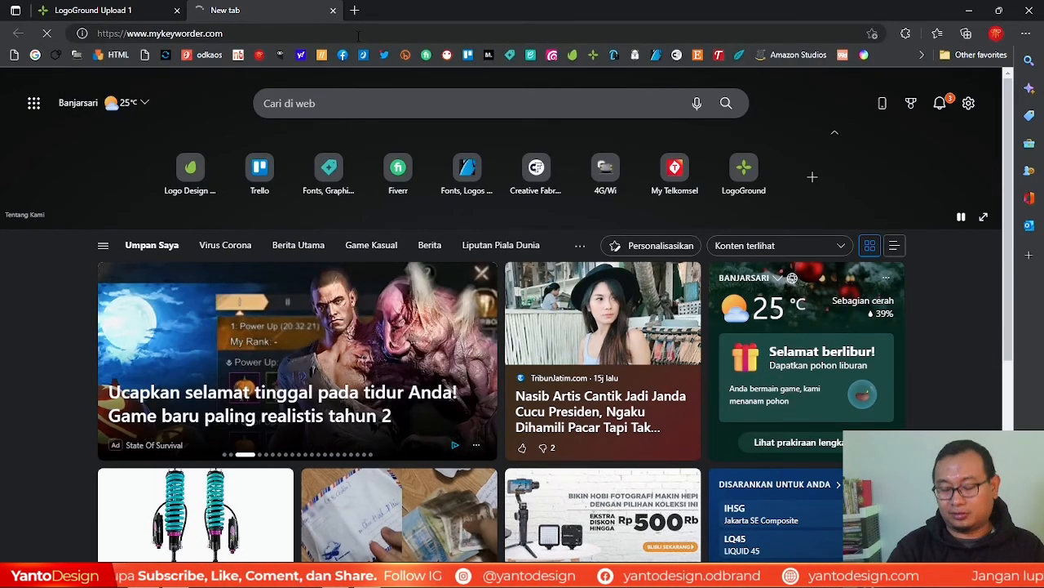
key("ctrl+t")
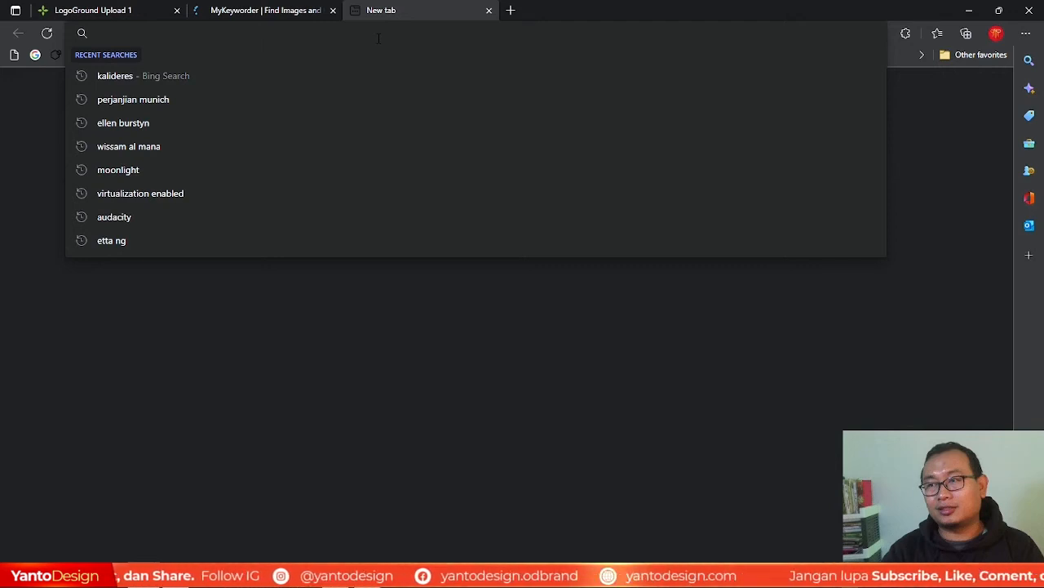
type("translate.google.co.id")
key("Return")
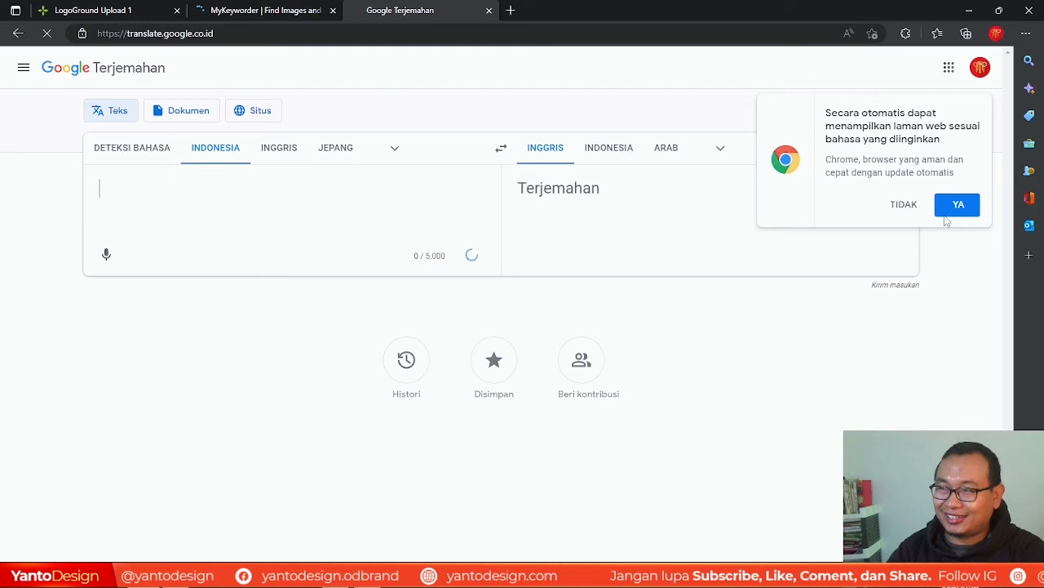
Switch to the MyKeyworder site and start entering a search word for finding logo keywords
left_click(261, 11)
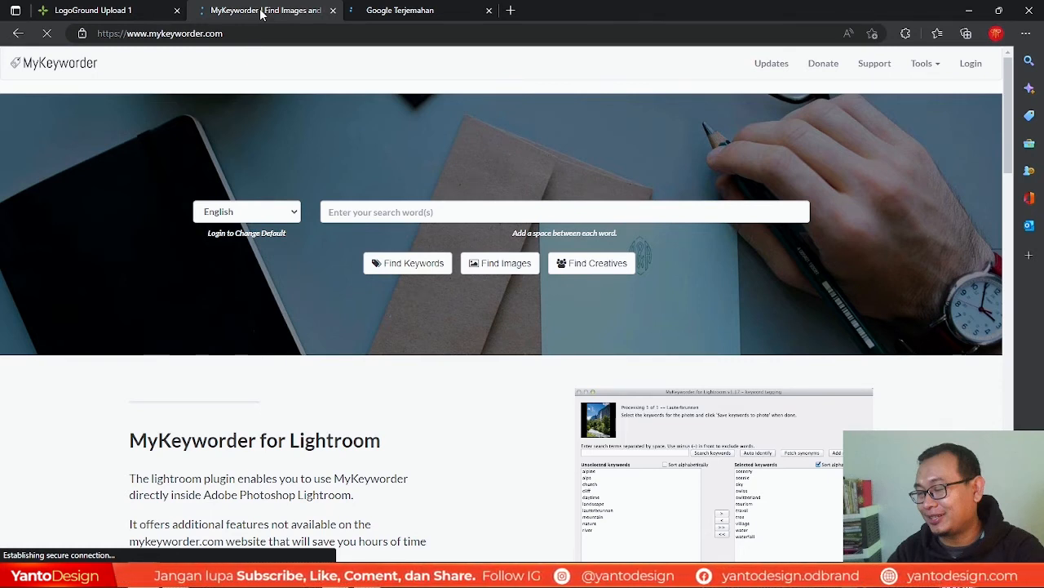
left_click(364, 212)
type("m")
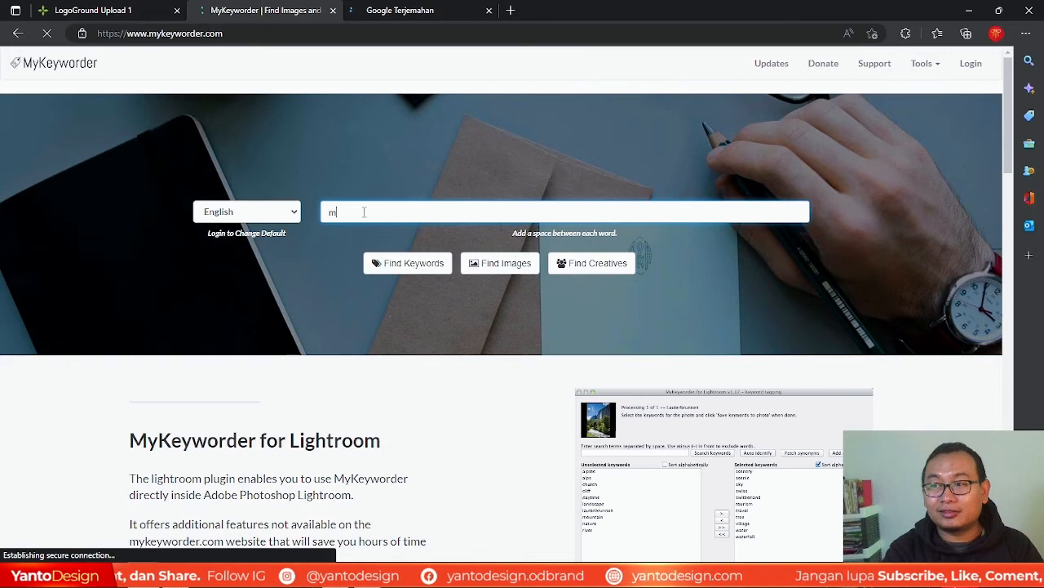
Translate "logo berasal dari huruf G. dirancang menjadi pesan yang futuristik." from Indonesian to English in Google Translate
left_click(400, 9)
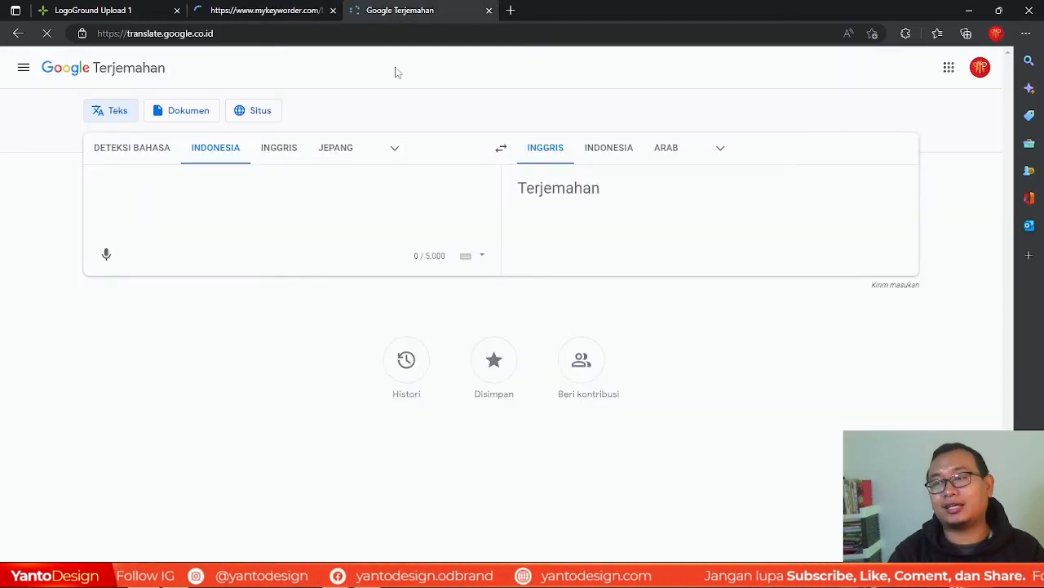
left_click(357, 187)
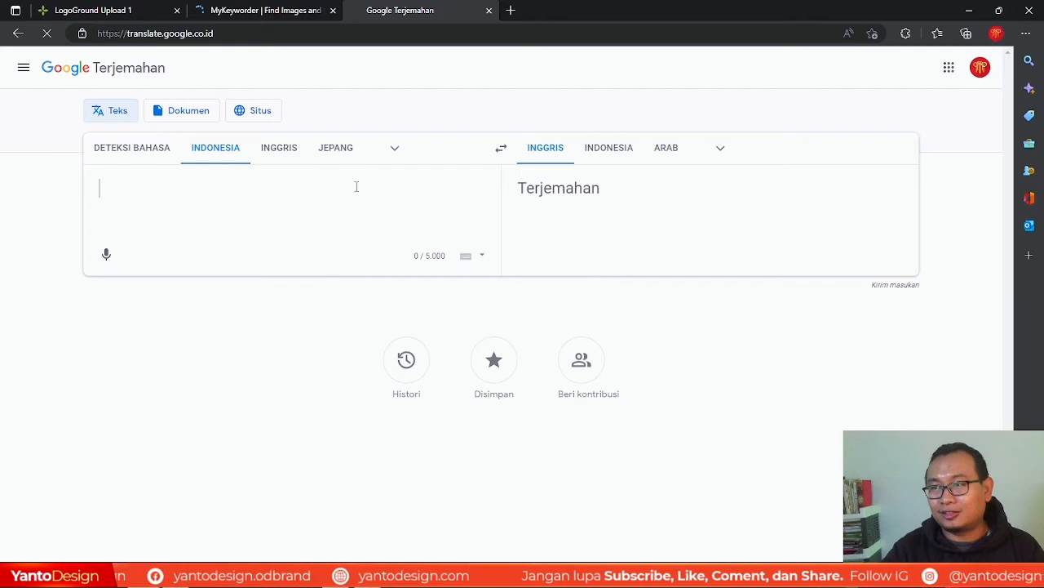
type("logo")
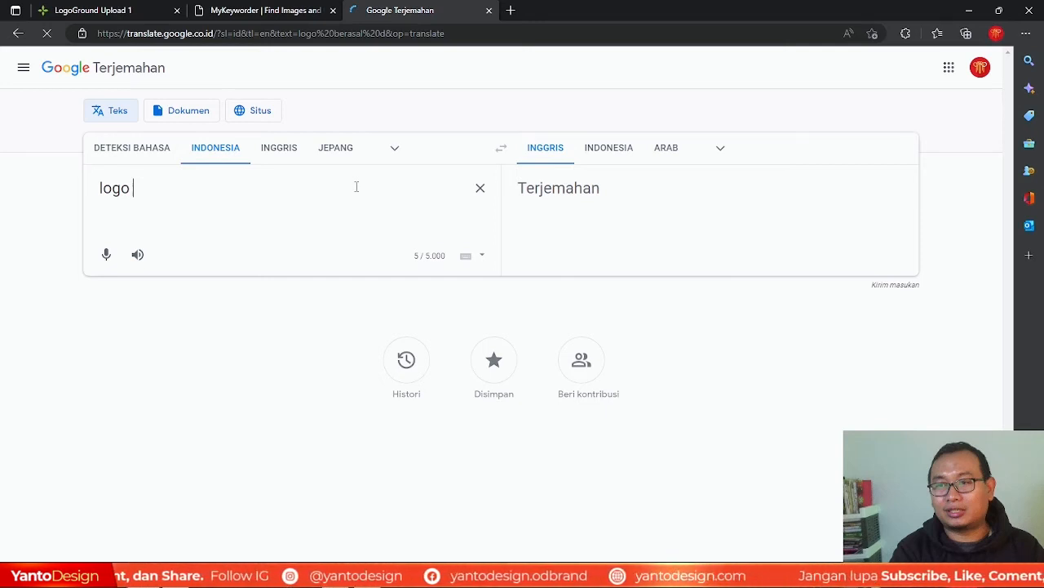
type("berasal dari huruf G. dirancang menjadi p")
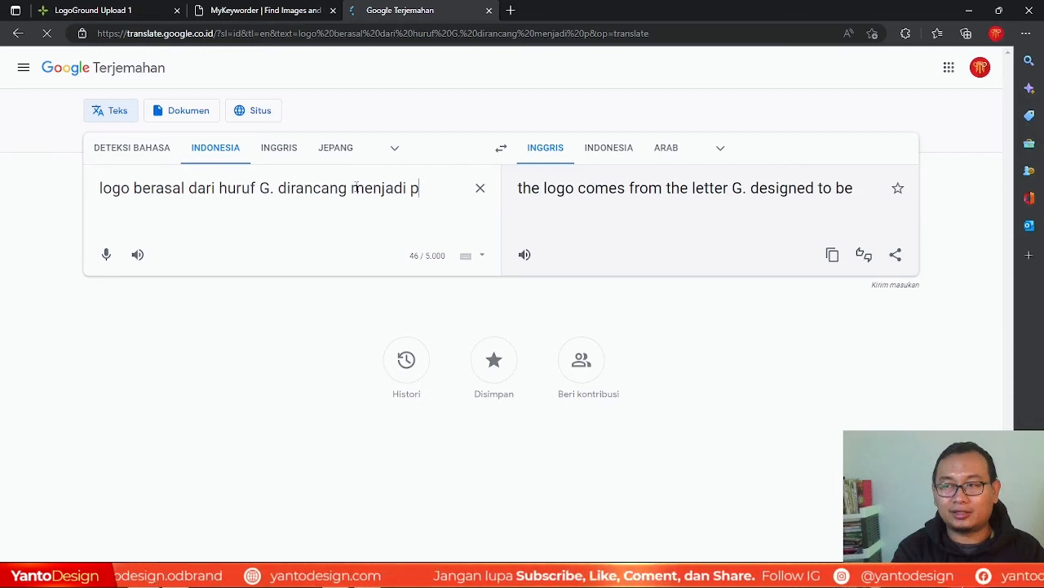
type("esan yang futuristik.")
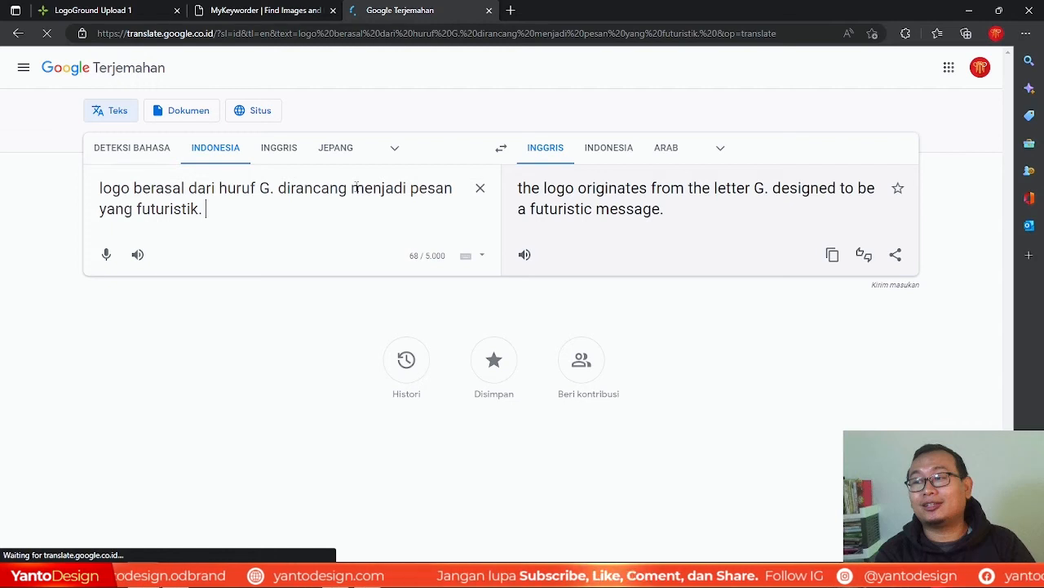
Fill LogoGround's description with "the logo originates from the letter G. designed to be a futuristic message." and paste the keywords into the tags
left_click(265, 10)
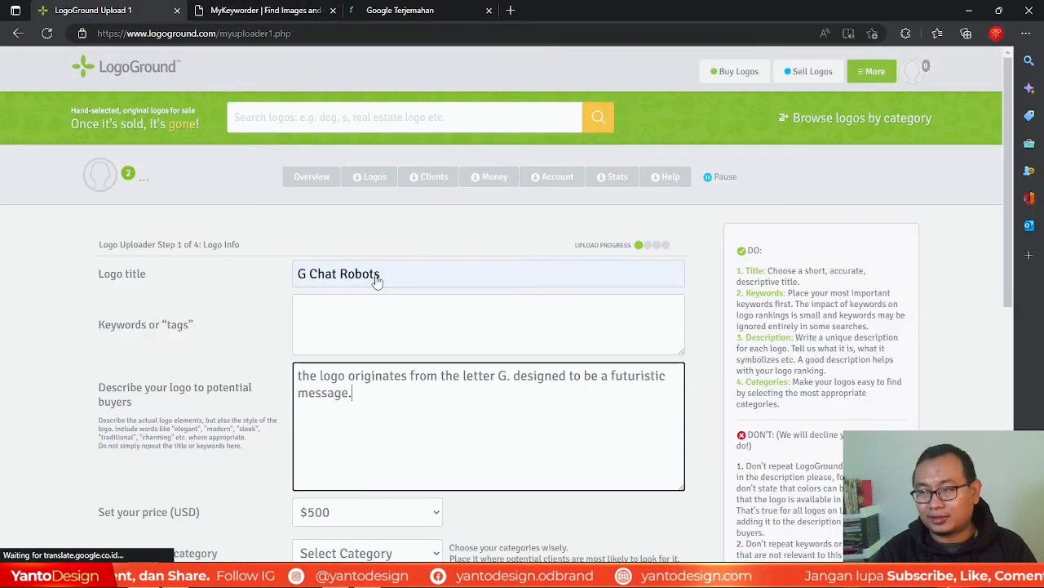
left_click(369, 318)
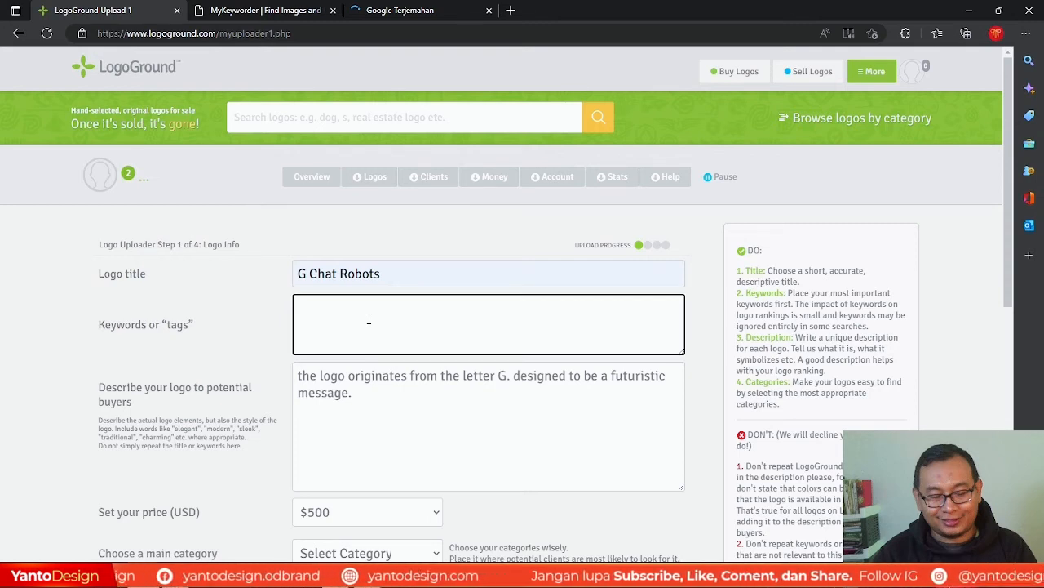
key("ctrl+v")
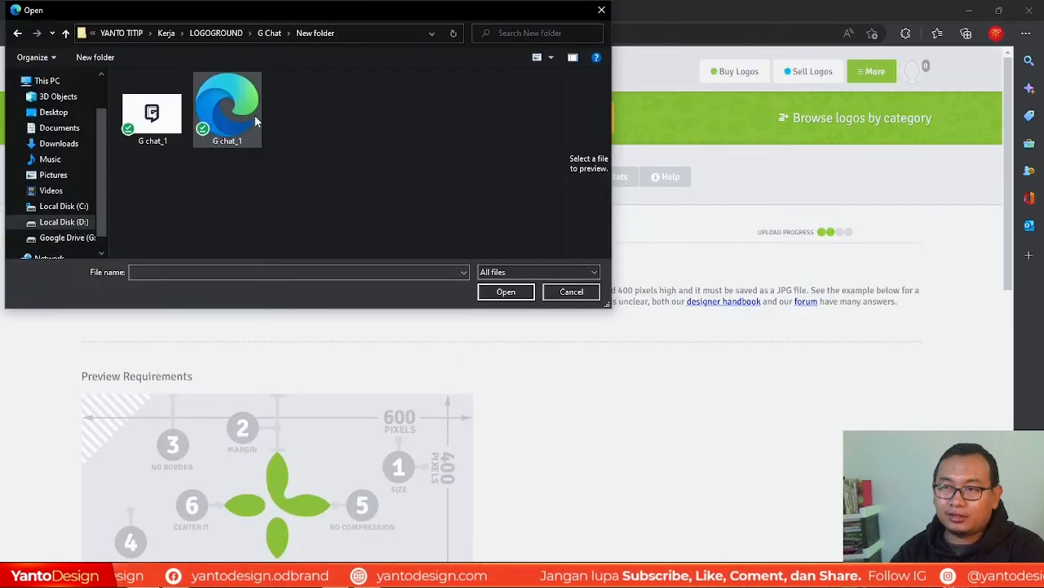
Upload the G chat_1 JPG as the logo preview, followed by the logo's SVG file
left_click(164, 119)
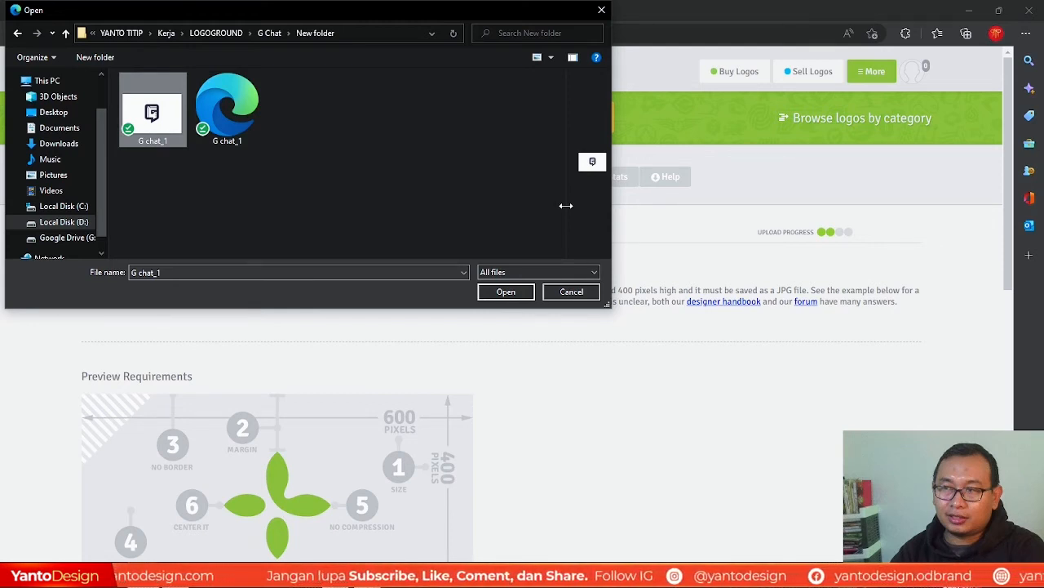
left_click(506, 291)
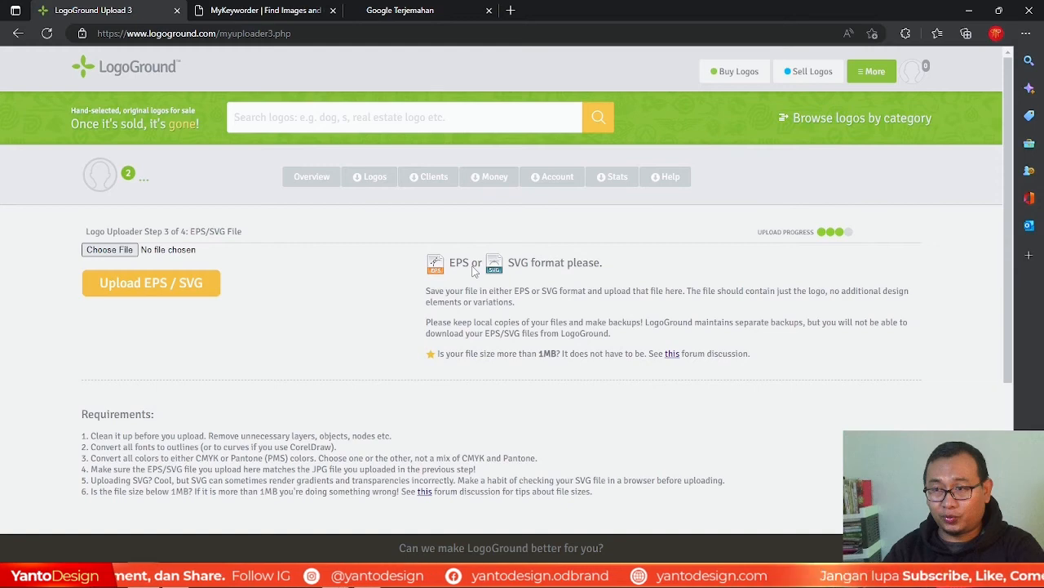
left_click(205, 286)
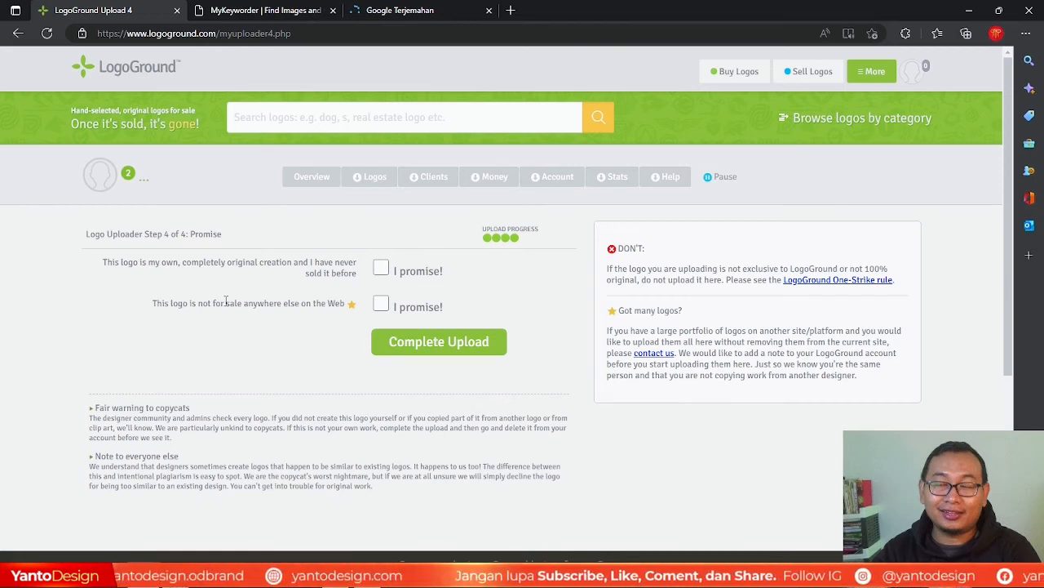
Accept both promises that the logo is an original, never-sold creation and is not for sale elsewhere on the web
left_click(382, 270)
left_click(381, 305)
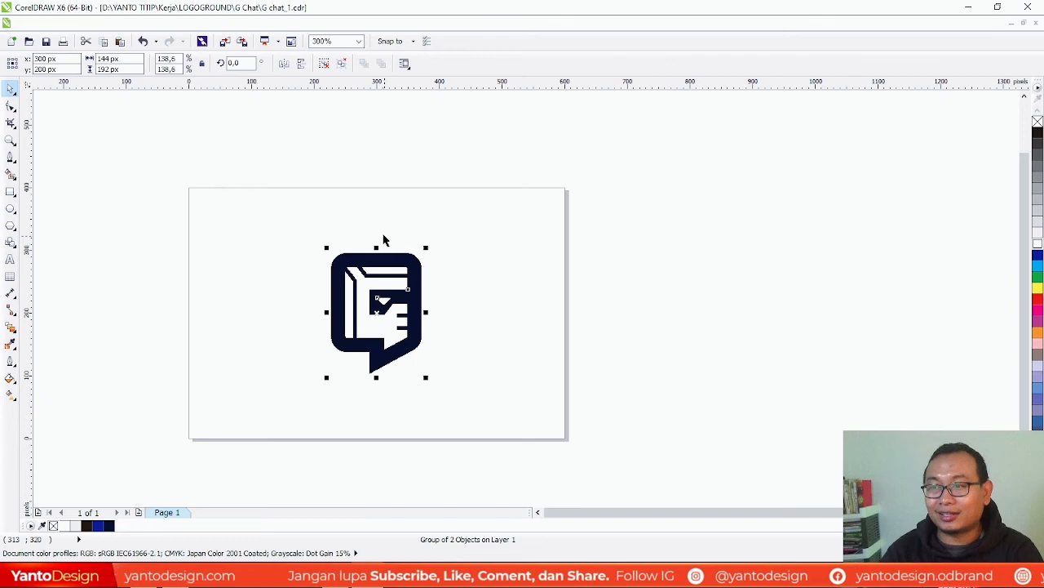
left_click(715, 198)
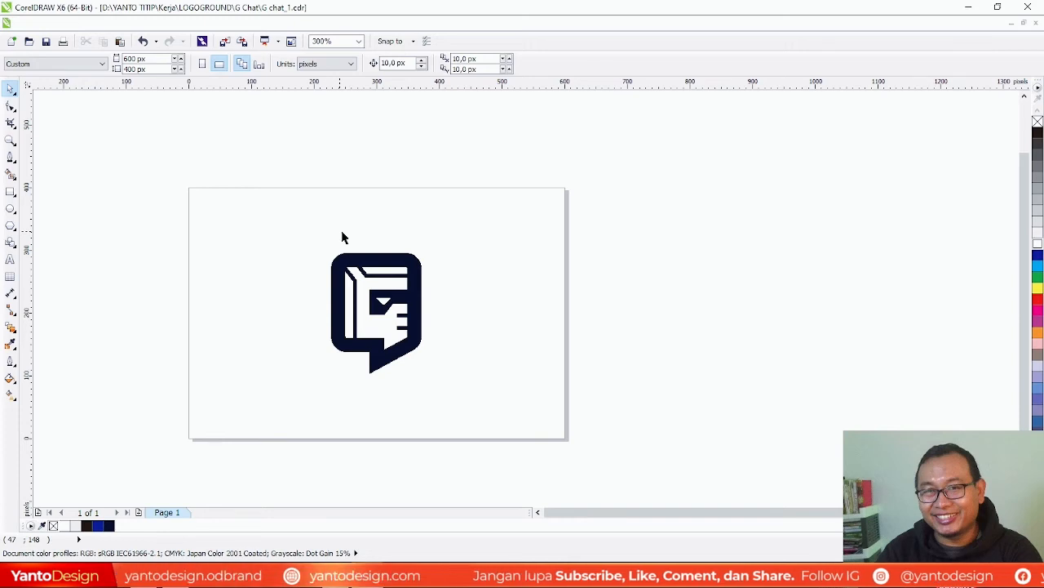
left_click(382, 261)
left_click_drag(267, 226, 495, 390)
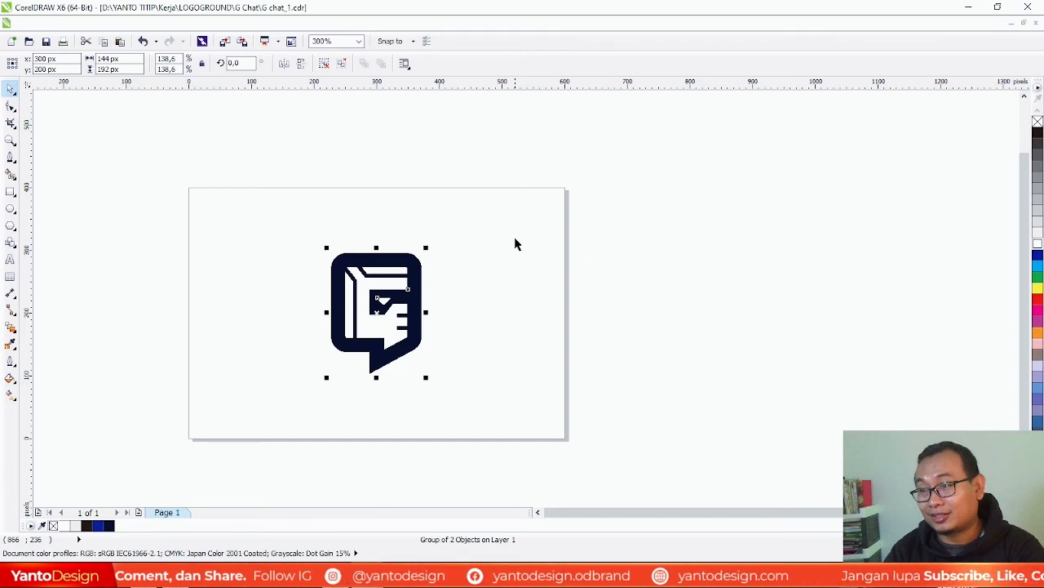
left_click(509, 206)
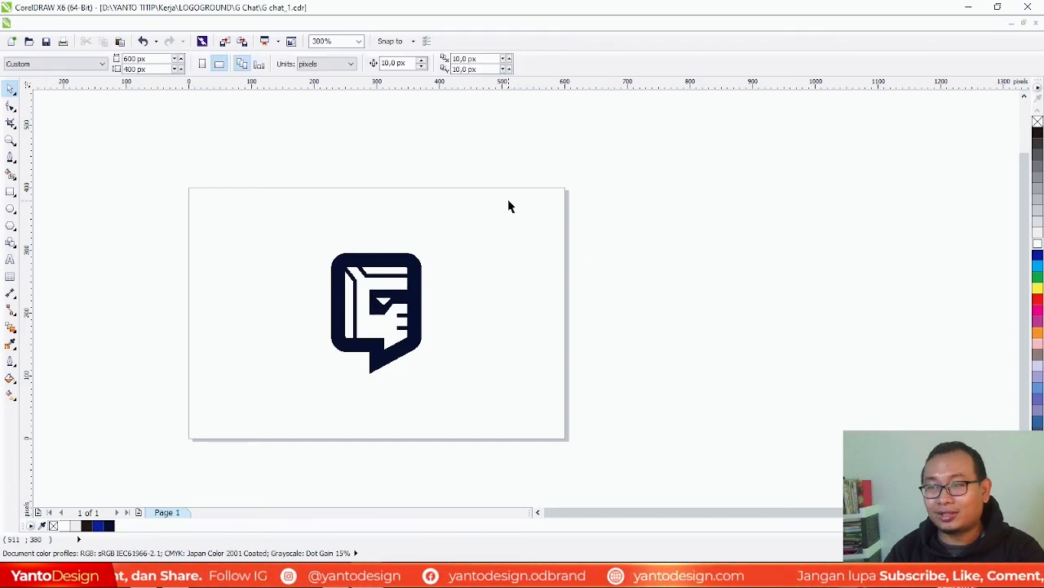
left_click(370, 267)
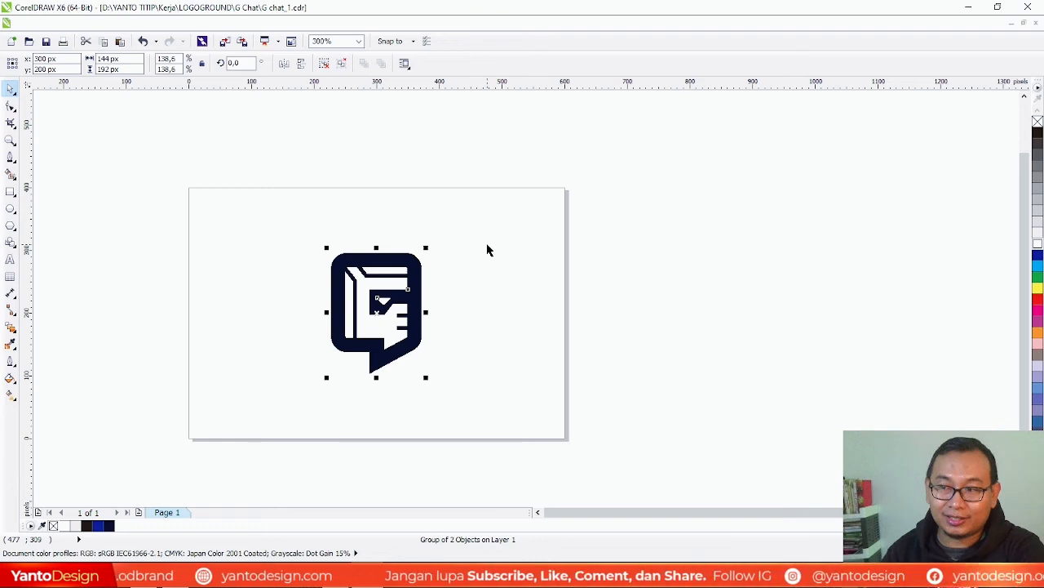
left_click(621, 211)
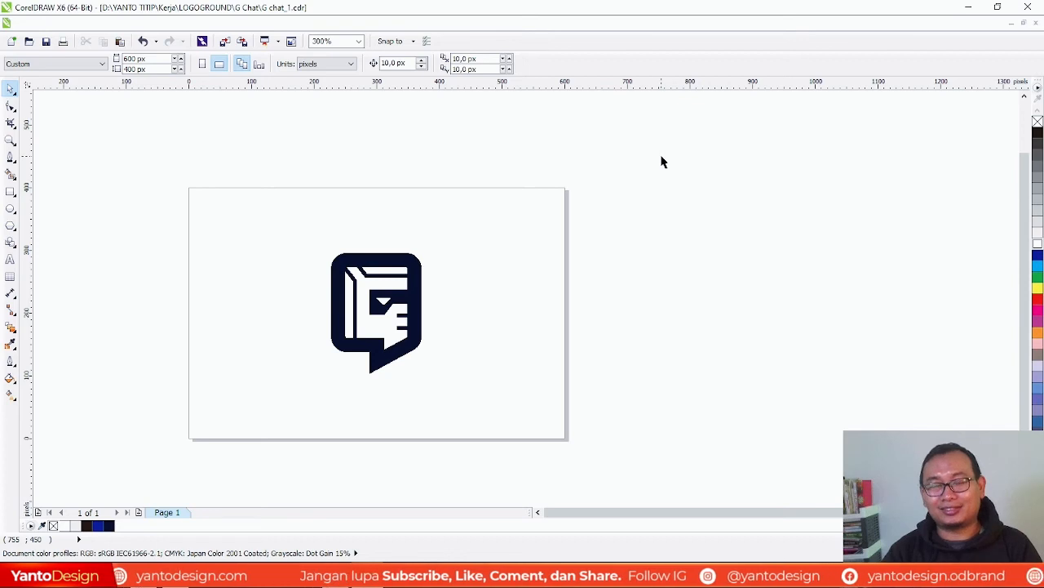
left_click_drag(292, 159, 466, 392)
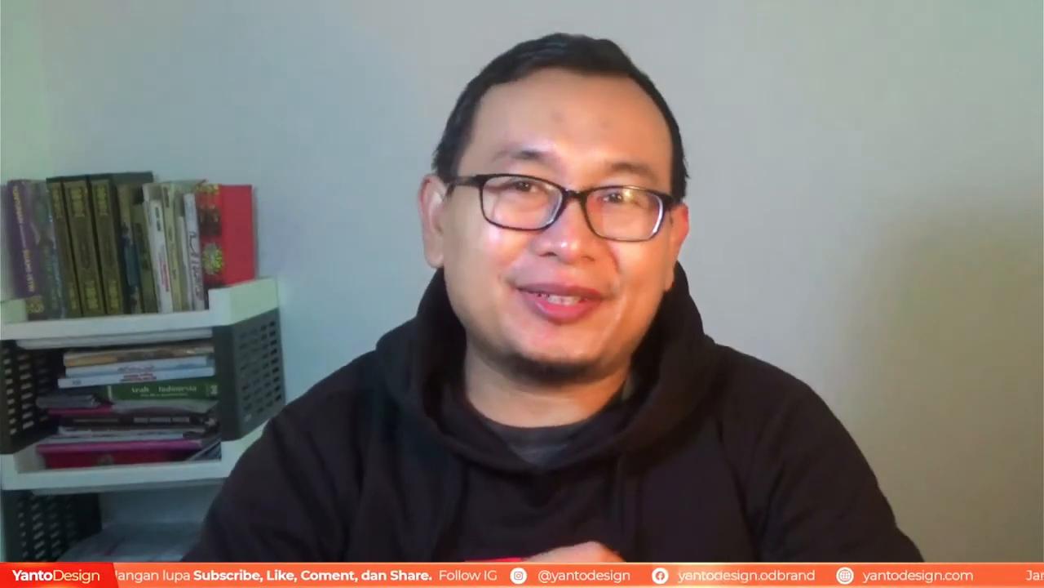